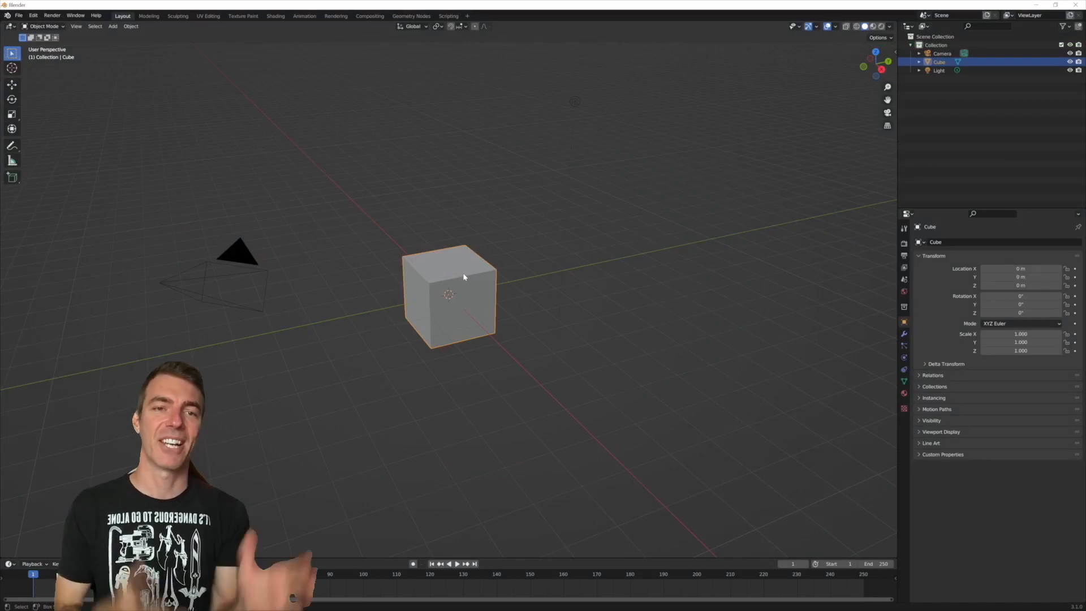
Step: Delete the default cube and import the texturedMesh scan of the toy bear into the scene
{"action": "key", "text": "Delete"}
{"action": "left_click", "coordinate": [19, 15]}
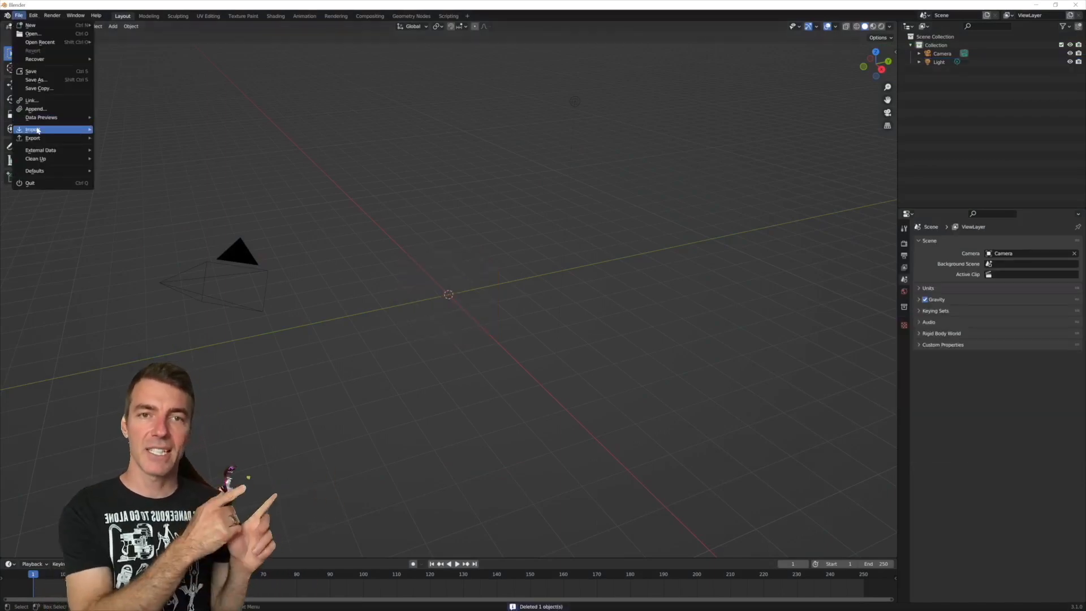
{"action": "mouse_move", "coordinate": [37, 130]}
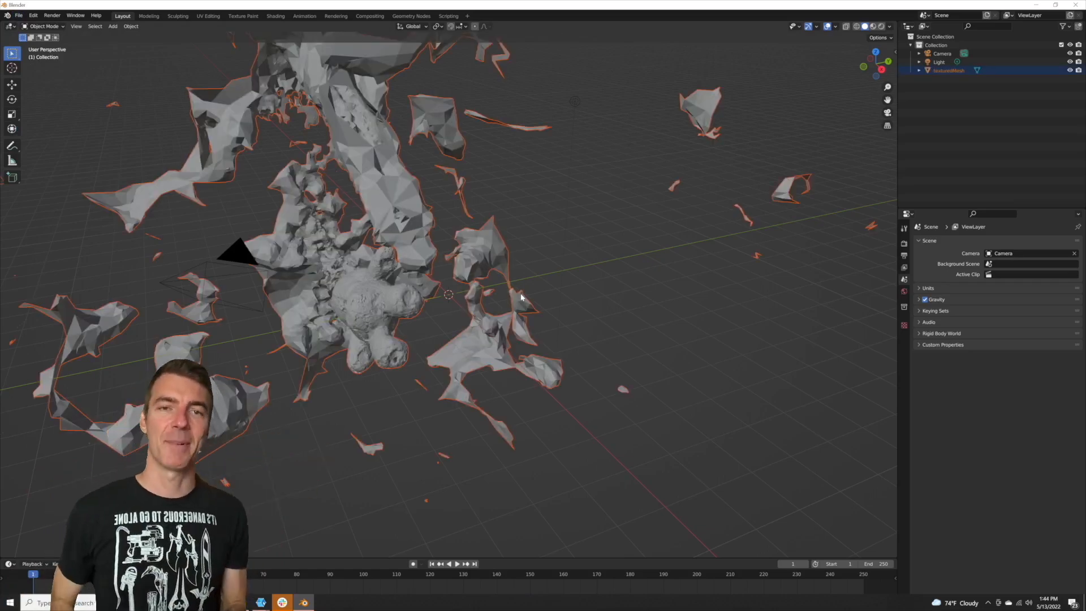
Step: In front view, rotate the imported scan about 98° so the bear stands upright, and move its feet onto the world origin
{"action": "scroll", "coordinate": [552, 269], "scroll_direction": "down", "scroll_amount": 4}
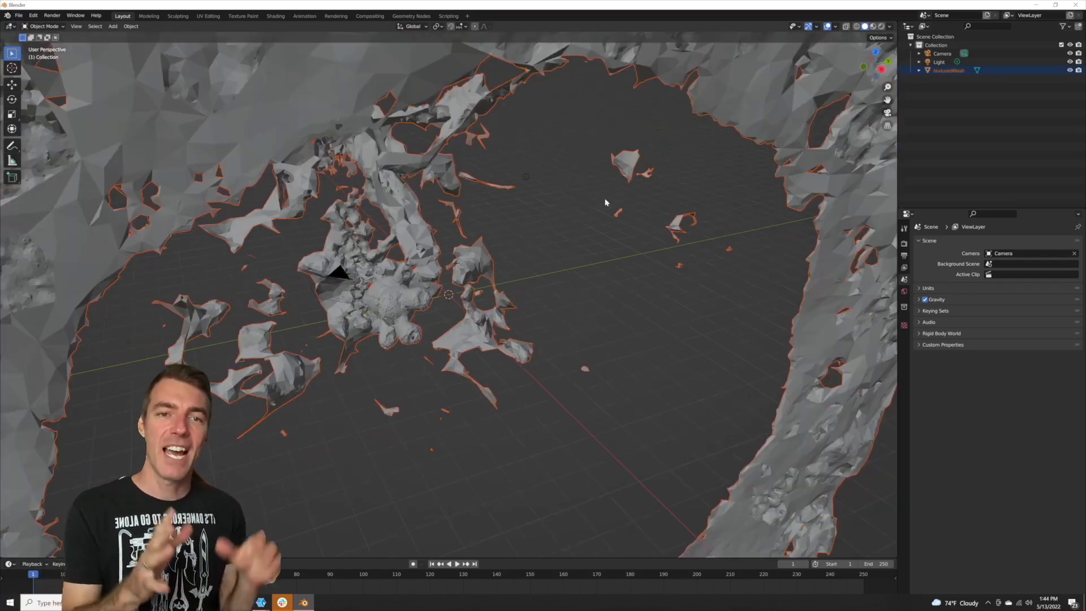
{"action": "key", "text": "KP_1"}
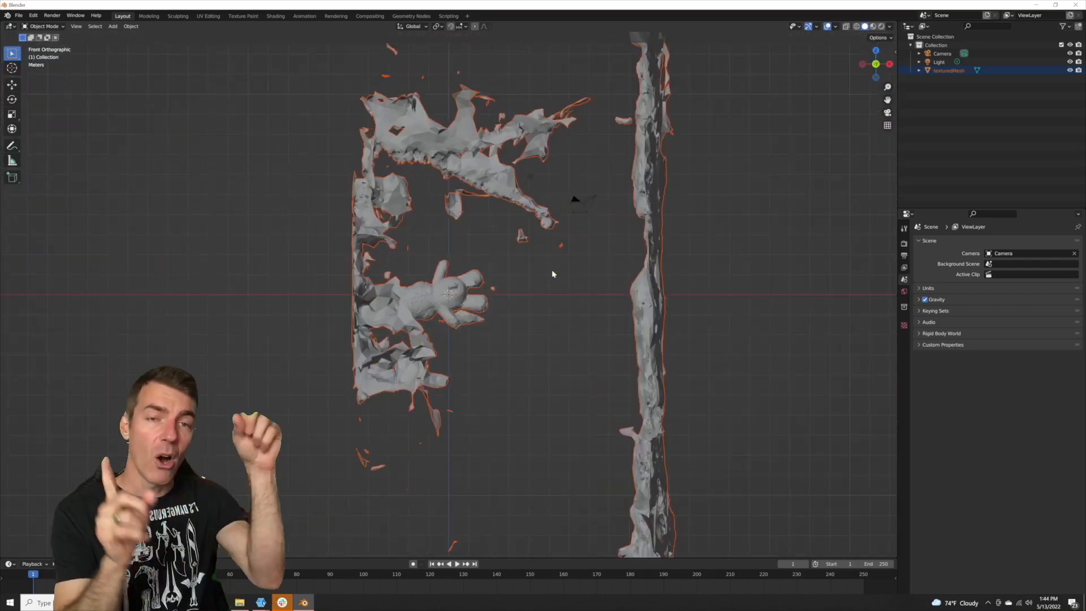
{"action": "key", "text": "r"}
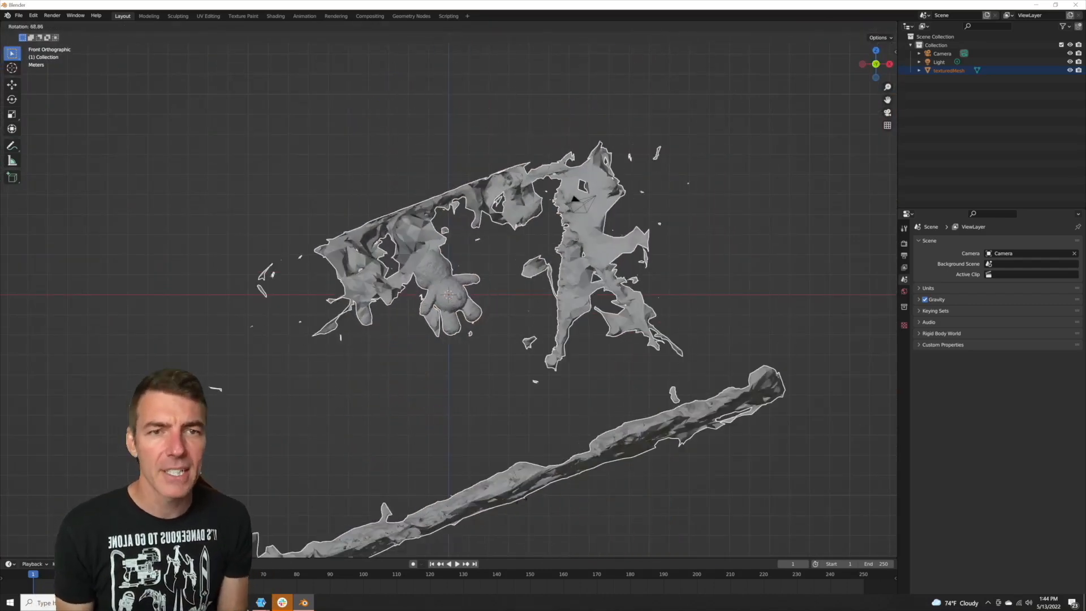
{"action": "left_click", "coordinate": [409, 534]}
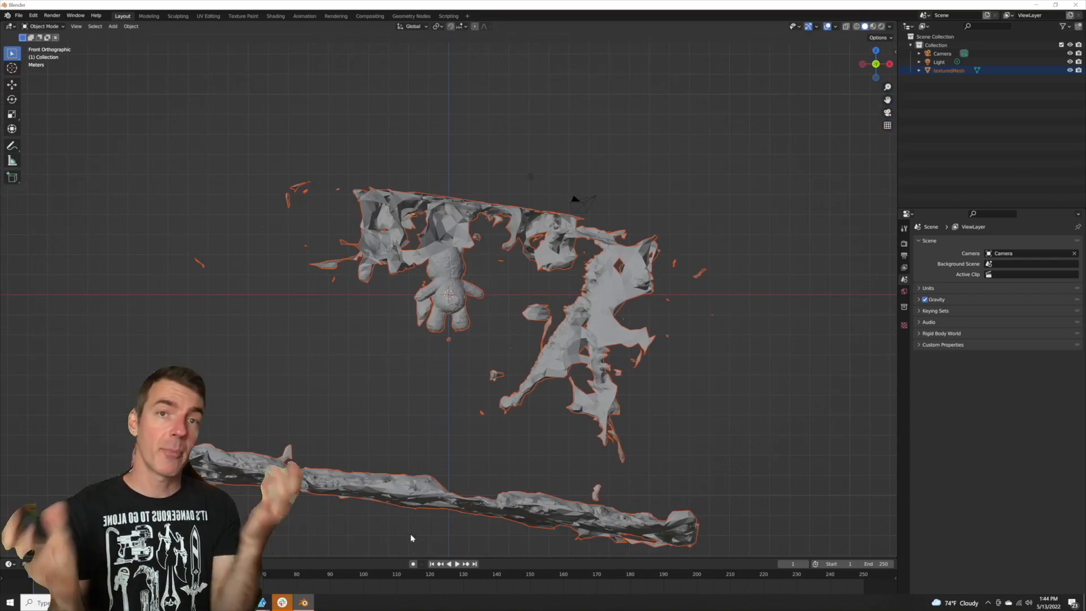
{"action": "key", "text": "g"}
{"action": "left_click", "coordinate": [408, 497]}
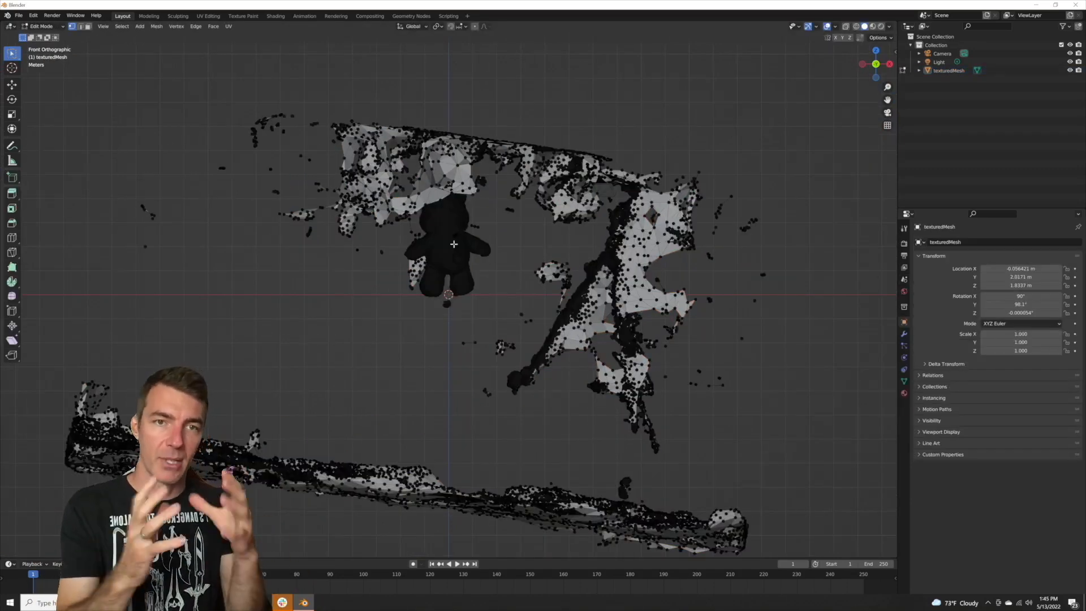
Step: In Edit Mode, select the bear's linked geometry, invert the selection and delete the vertices of all disconnected scan pieces
{"action": "scroll", "coordinate": [454, 244], "scroll_direction": "up", "scroll_amount": 6}
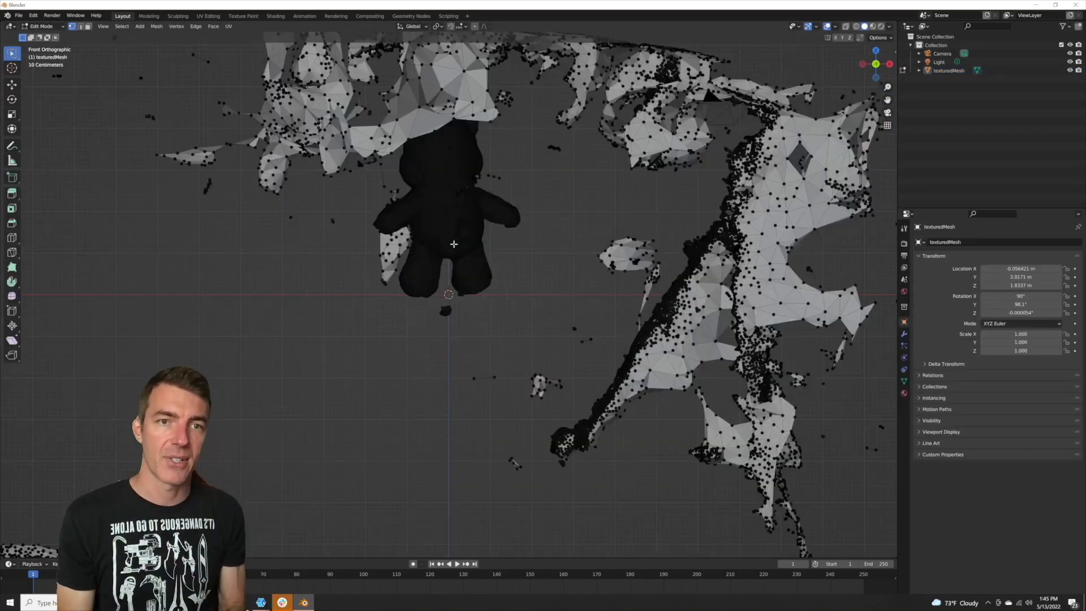
{"action": "scroll", "coordinate": [480, 184], "scroll_direction": "up", "scroll_amount": 3, "text": "shift"}
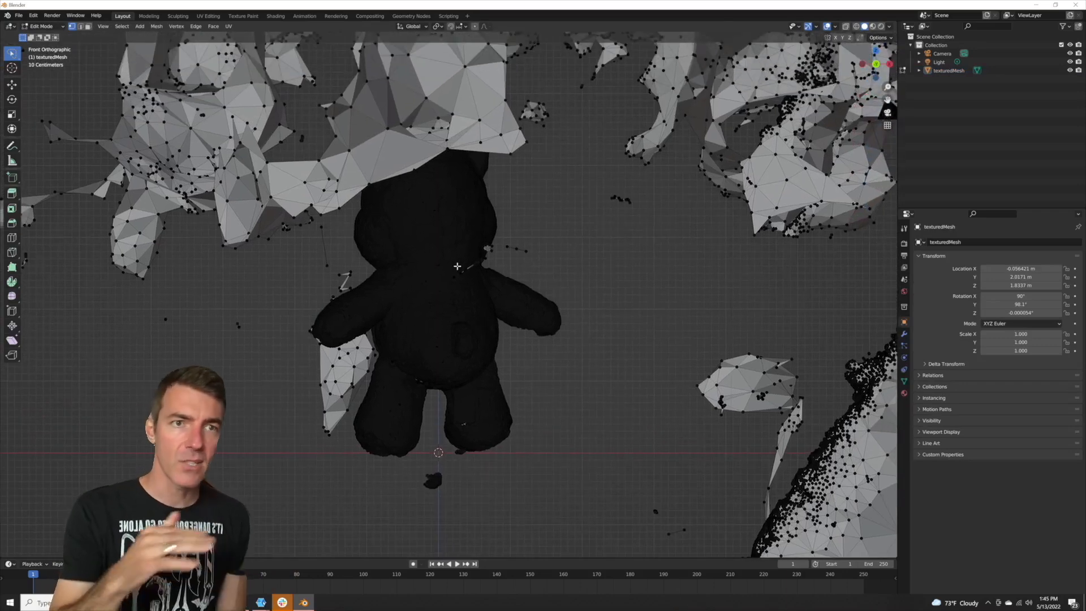
{"action": "key", "text": "l"}
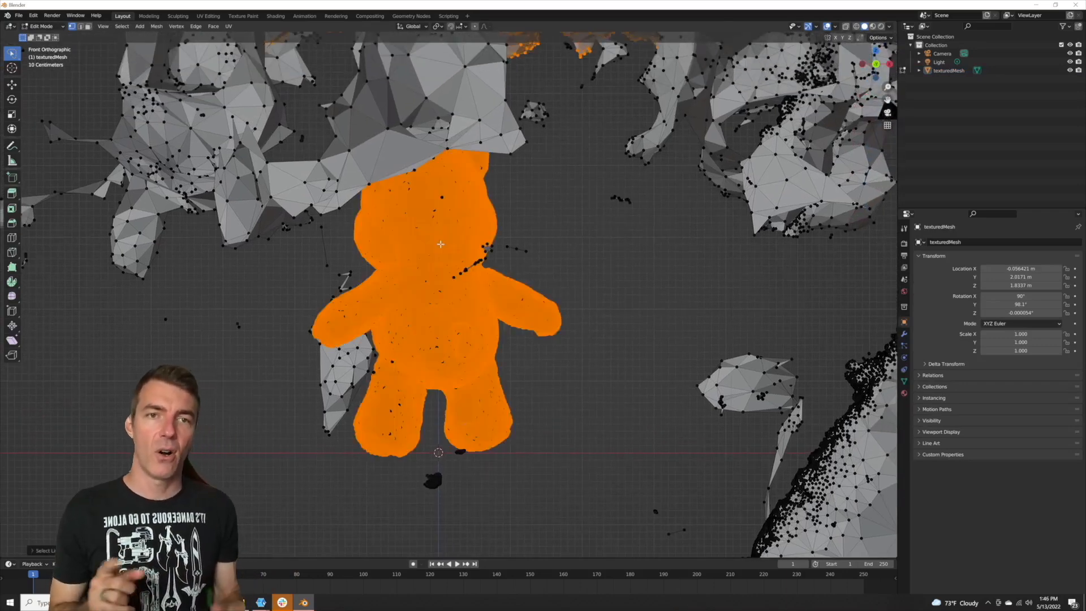
{"action": "scroll", "coordinate": [441, 244], "scroll_direction": "down", "scroll_amount": 3}
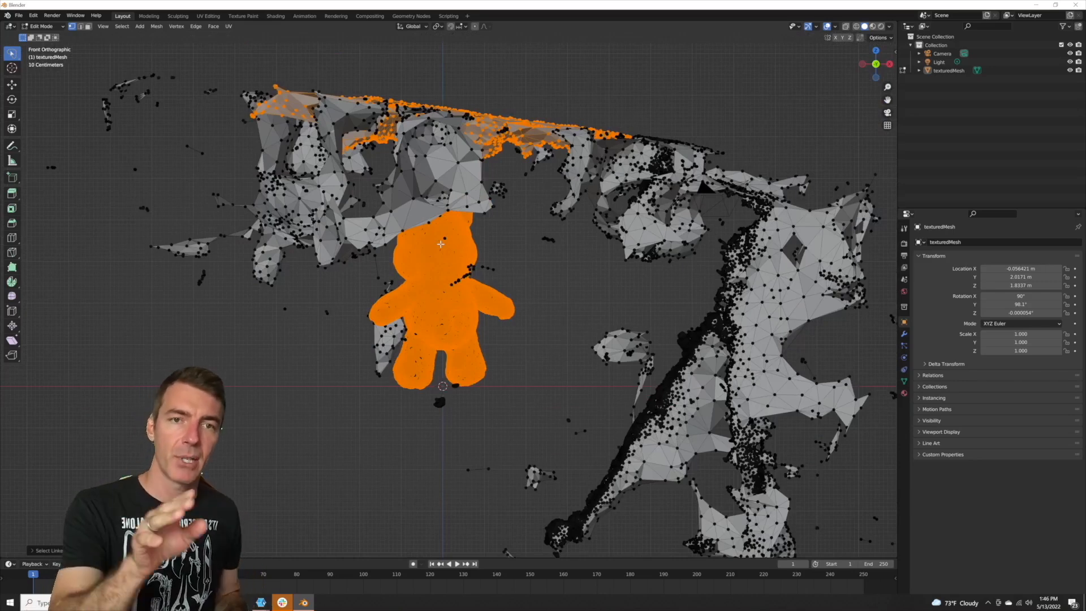
{"action": "key", "text": "ctrl+i"}
{"action": "key", "text": "x"}
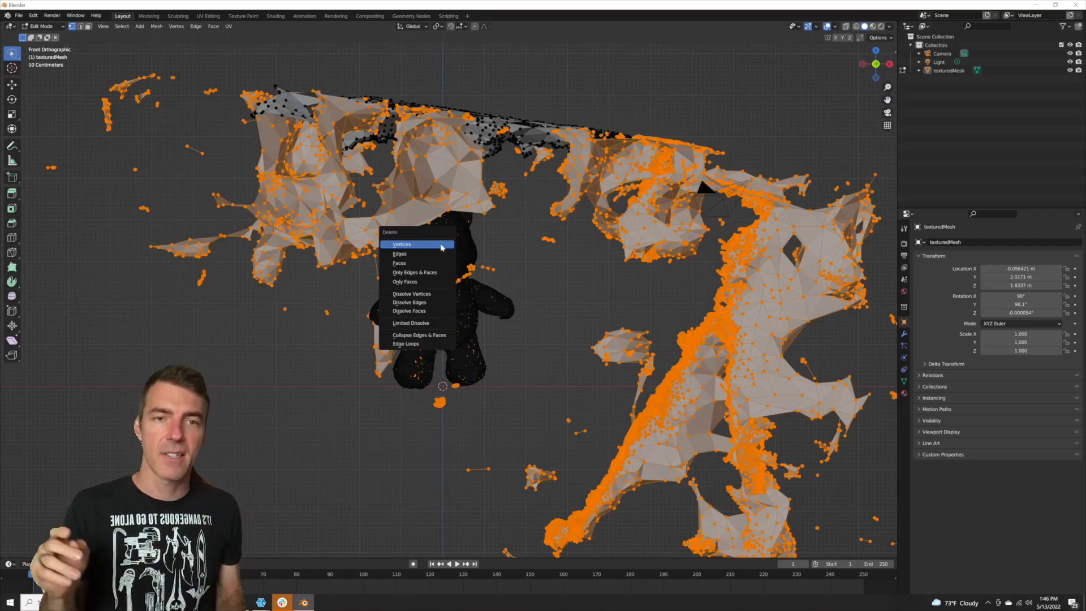
{"action": "left_click", "coordinate": [401, 245]}
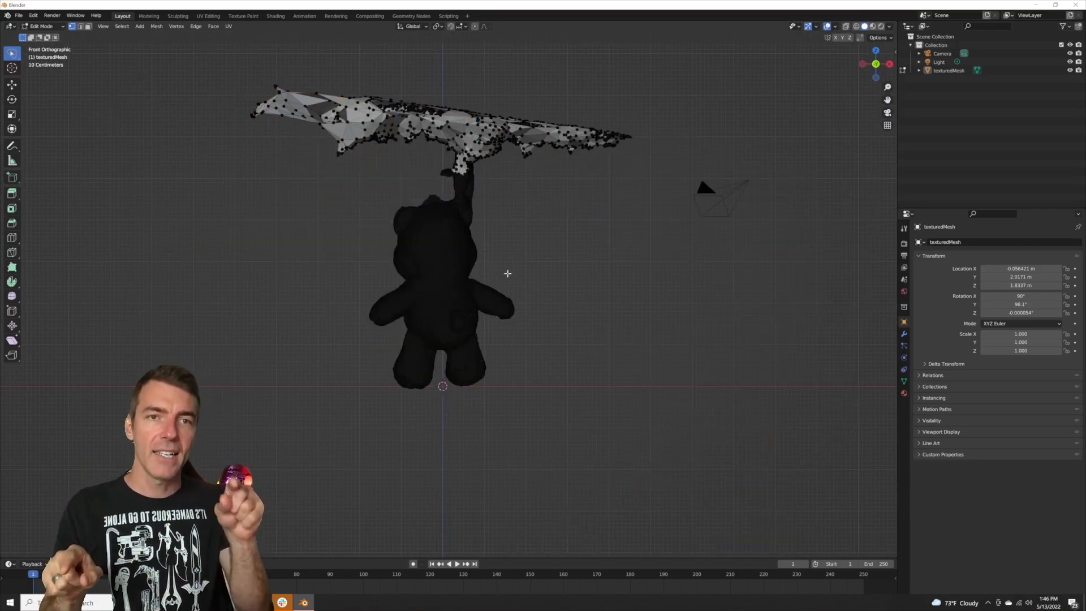
Step: Lasso-select the leftover surface and the support column attached above the bear's head, up to the head's edge, and delete those vertices
{"action": "middle_click_drag", "start_coordinate": [508, 274], "coordinate": [609, 258]}
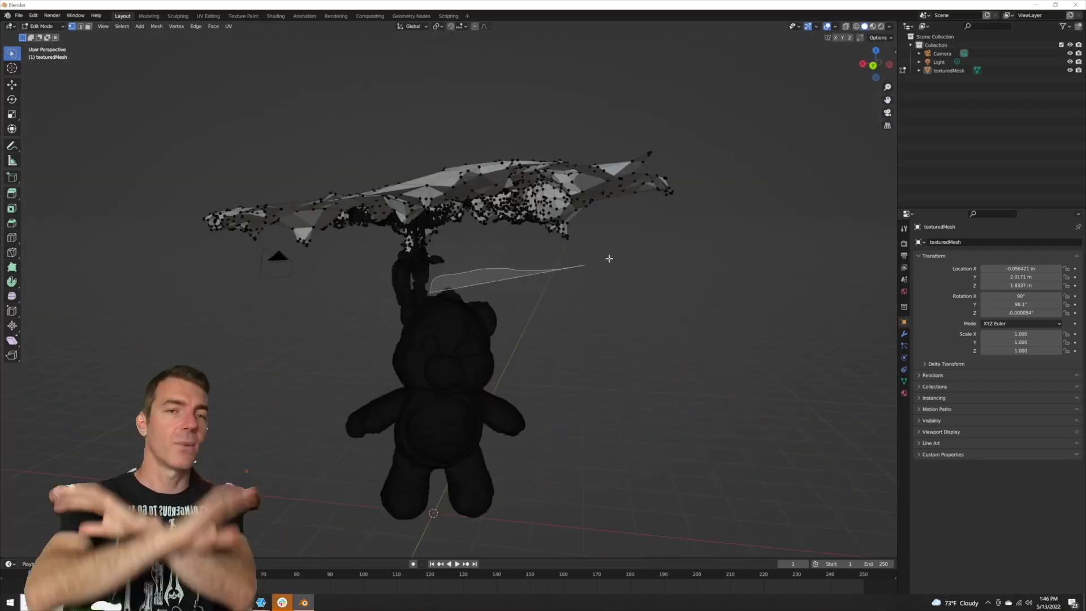
{"action": "mouse_move", "coordinate": [609, 258]}
{"action": "left_mouse_down"}
{"action": "mouse_move", "coordinate": [635, 114]}
{"action": "mouse_move", "coordinate": [129, 187]}
{"action": "mouse_move", "coordinate": [363, 296]}
{"action": "mouse_move", "coordinate": [386, 326]}
{"action": "mouse_move", "coordinate": [371, 318]}
{"action": "left_mouse_up"}
{"action": "mouse_move", "coordinate": [478, 294]}
{"action": "left_mouse_down"}
{"action": "mouse_move", "coordinate": [570, 338]}
{"action": "mouse_move", "coordinate": [827, 128]}
{"action": "mouse_move", "coordinate": [175, 4]}
{"action": "mouse_move", "coordinate": [113, 215]}
{"action": "mouse_move", "coordinate": [424, 270]}
{"action": "left_mouse_up"}
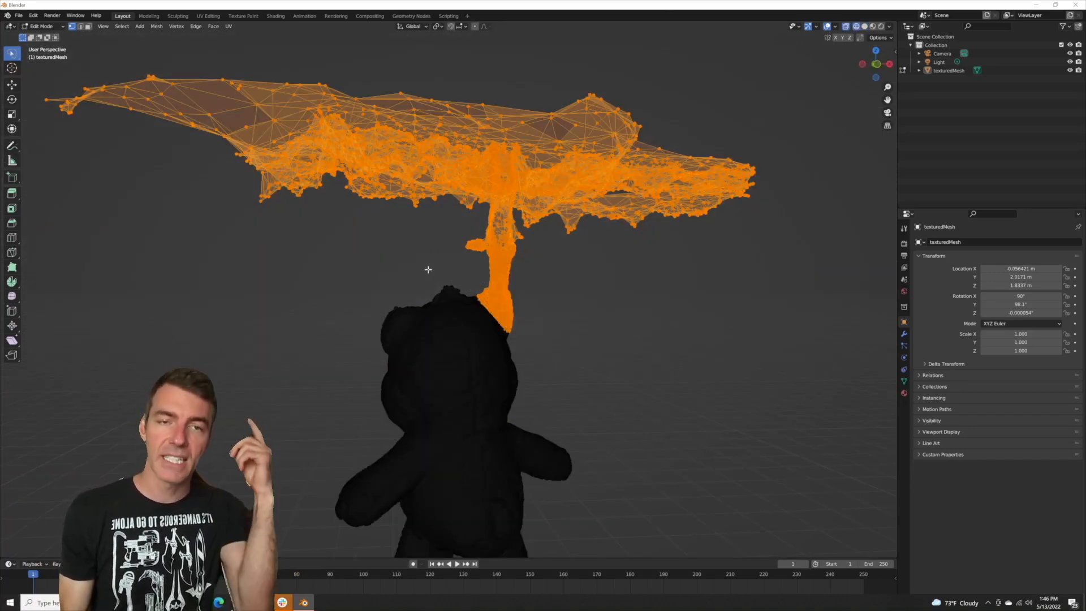
{"action": "mouse_move", "coordinate": [424, 269]}
{"action": "middle_mouse_down"}
{"action": "mouse_move", "coordinate": [442, 259]}
{"action": "mouse_move", "coordinate": [315, 252]}
{"action": "mouse_move", "coordinate": [265, 263]}
{"action": "middle_mouse_up"}
{"action": "scroll", "coordinate": [265, 263], "scroll_direction": "up", "scroll_amount": 3}
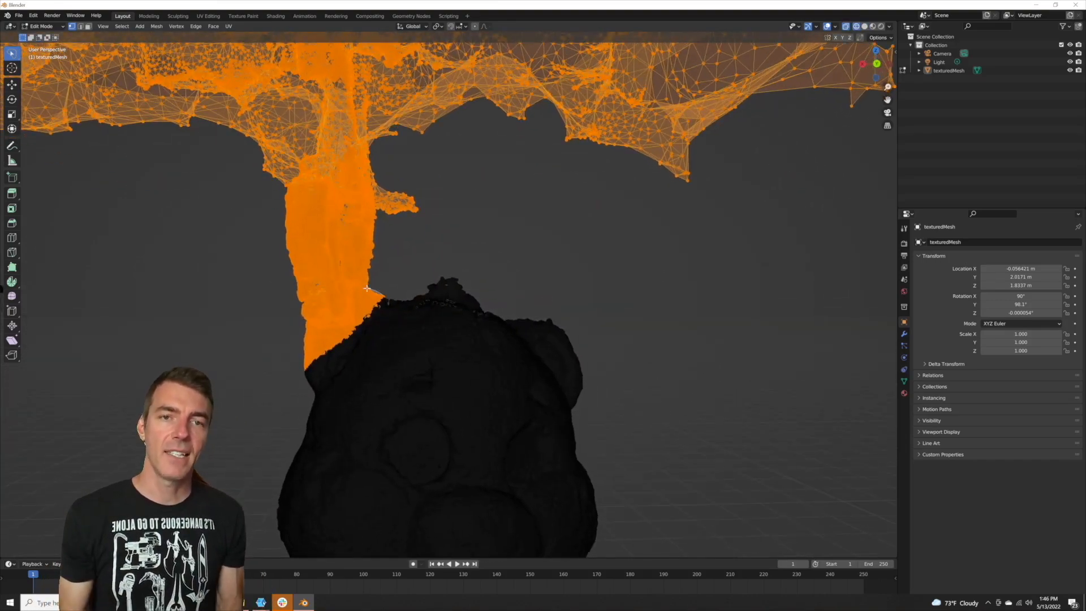
{"action": "mouse_move", "coordinate": [367, 288]}
{"action": "left_mouse_down"}
{"action": "mouse_move", "coordinate": [260, 380]}
{"action": "mouse_move", "coordinate": [283, 429]}
{"action": "left_mouse_up"}
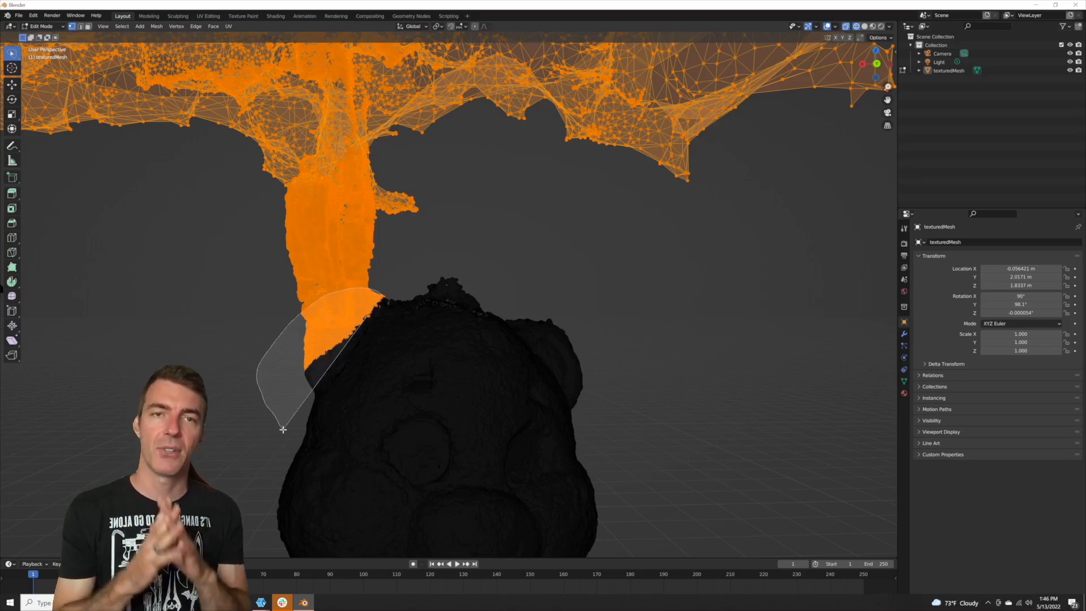
{"action": "left_click_drag", "start_coordinate": [287, 387], "coordinate": [286, 357]}
{"action": "mouse_move", "coordinate": [286, 356]}
{"action": "middle_mouse_down"}
{"action": "mouse_move", "coordinate": [362, 316]}
{"action": "mouse_move", "coordinate": [461, 362]}
{"action": "mouse_move", "coordinate": [424, 317]}
{"action": "mouse_move", "coordinate": [455, 348]}
{"action": "mouse_move", "coordinate": [526, 340]}
{"action": "mouse_move", "coordinate": [461, 271]}
{"action": "mouse_move", "coordinate": [472, 270]}
{"action": "middle_mouse_up"}
{"action": "mouse_move", "coordinate": [583, 356]}
{"action": "middle_mouse_down"}
{"action": "mouse_move", "coordinate": [572, 345]}
{"action": "mouse_move", "coordinate": [594, 369]}
{"action": "middle_mouse_up"}
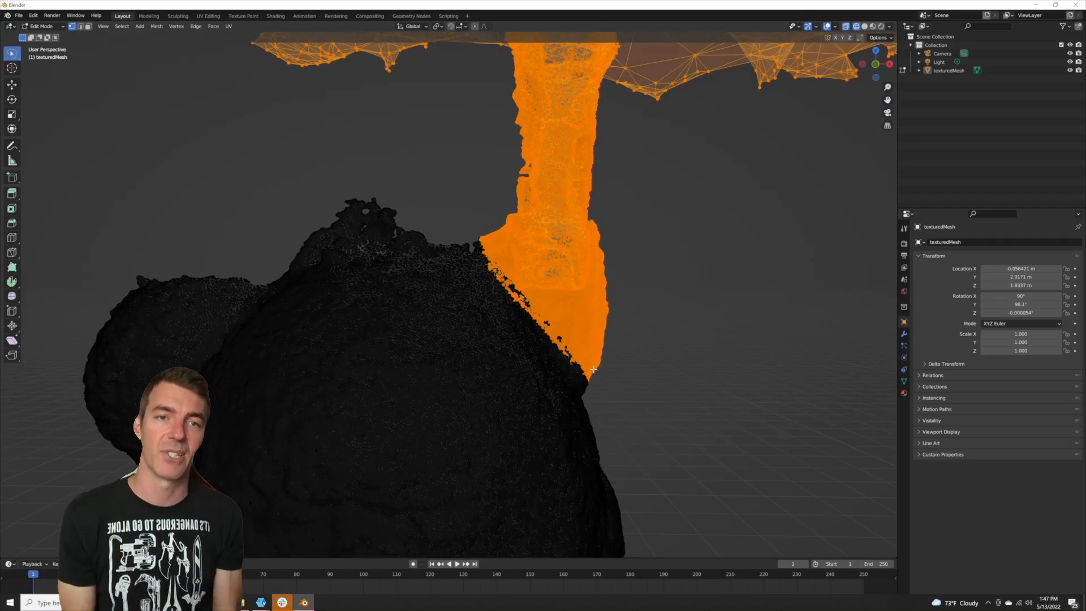
{"action": "key", "text": "x"}
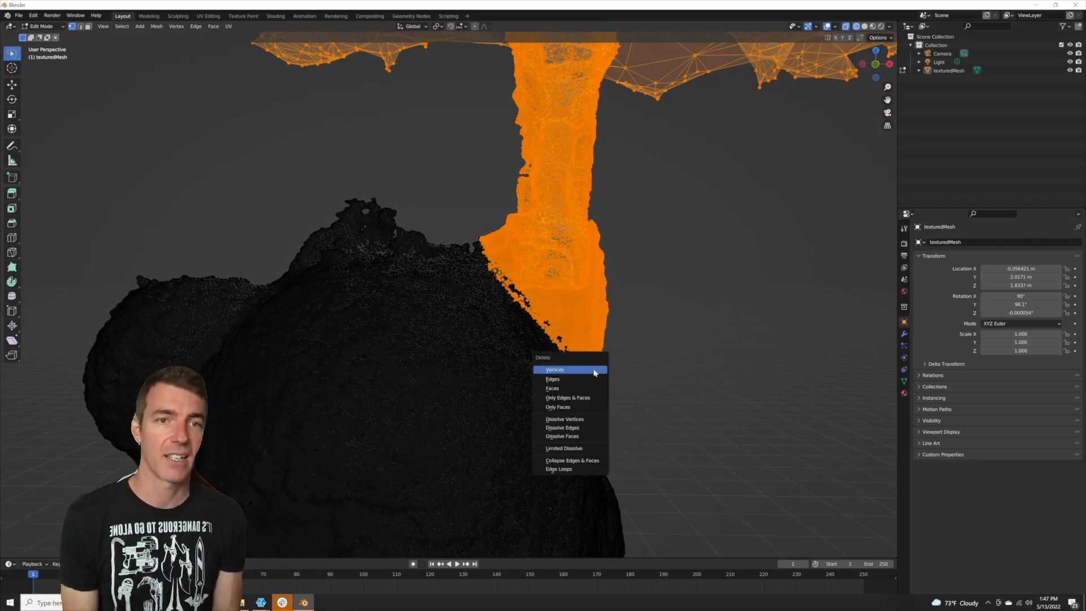
{"action": "left_click", "coordinate": [594, 371]}
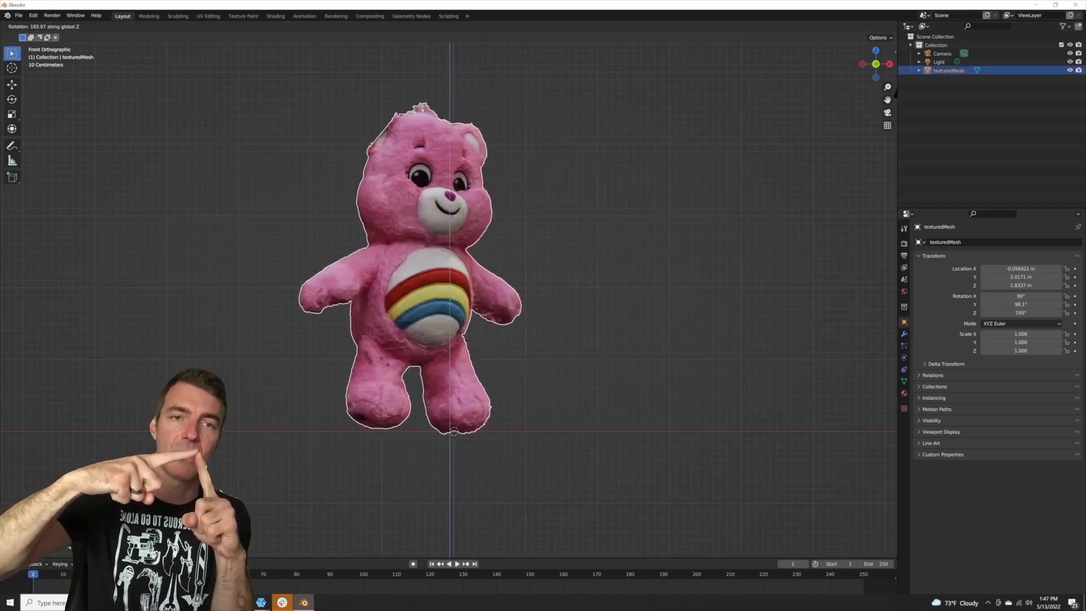
Step: Rotate the textured bear around the global Z axis to face the front view, straighten its tilt and centre it on the vertical axis
{"action": "left_click", "coordinate": [645, 393]}
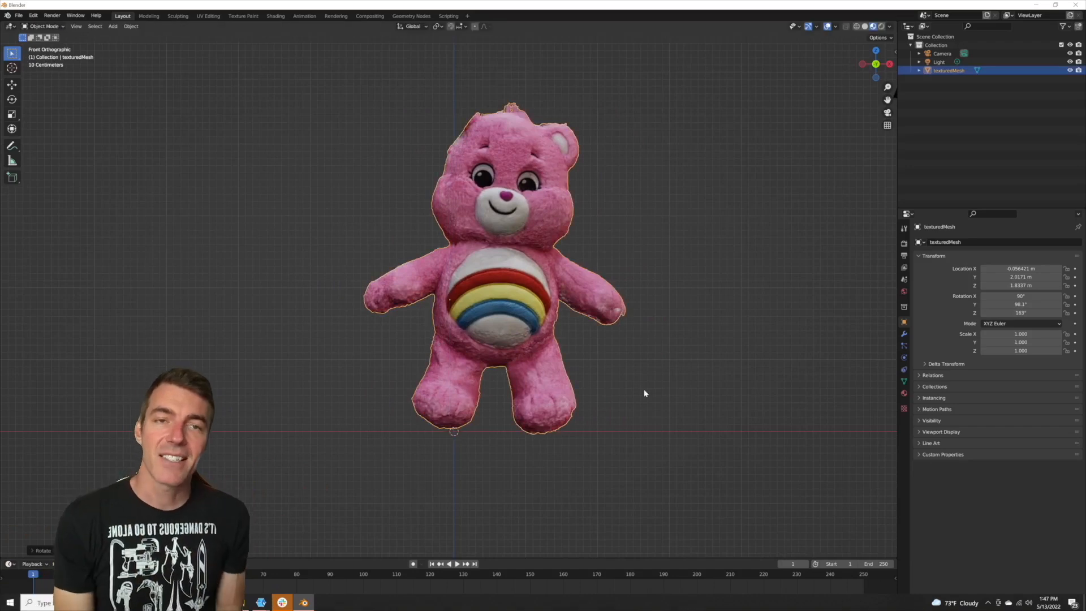
{"action": "key", "text": "r"}
{"action": "left_click", "coordinate": [647, 367]}
{"action": "key", "text": "g"}
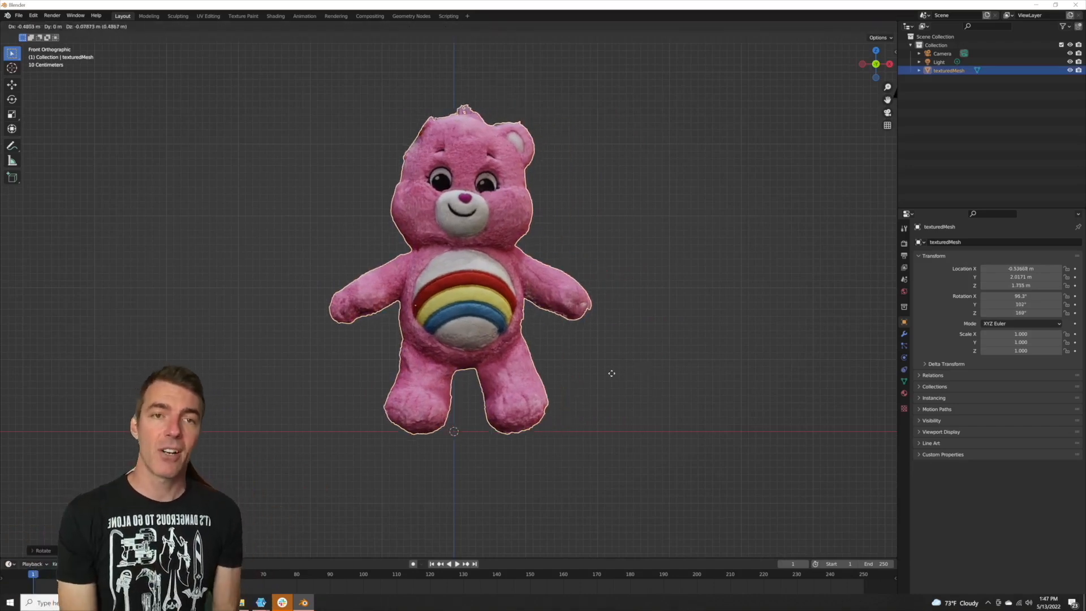
{"action": "left_click", "coordinate": [595, 372]}
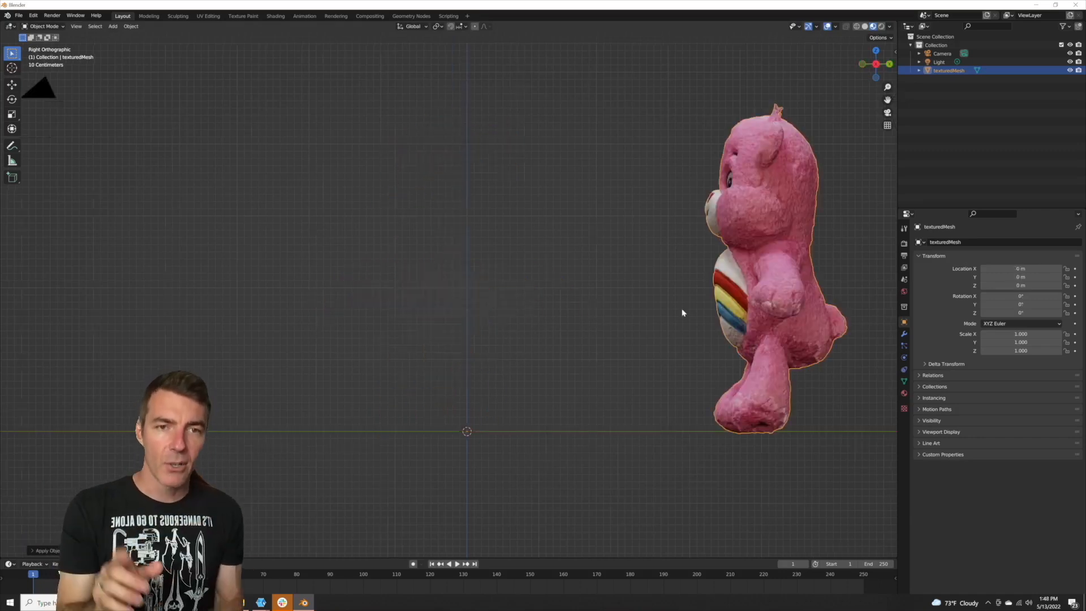
Step: In right view, move the bear about -4.29 m along Y onto the origin and apply all transforms
{"action": "key", "text": "g"}
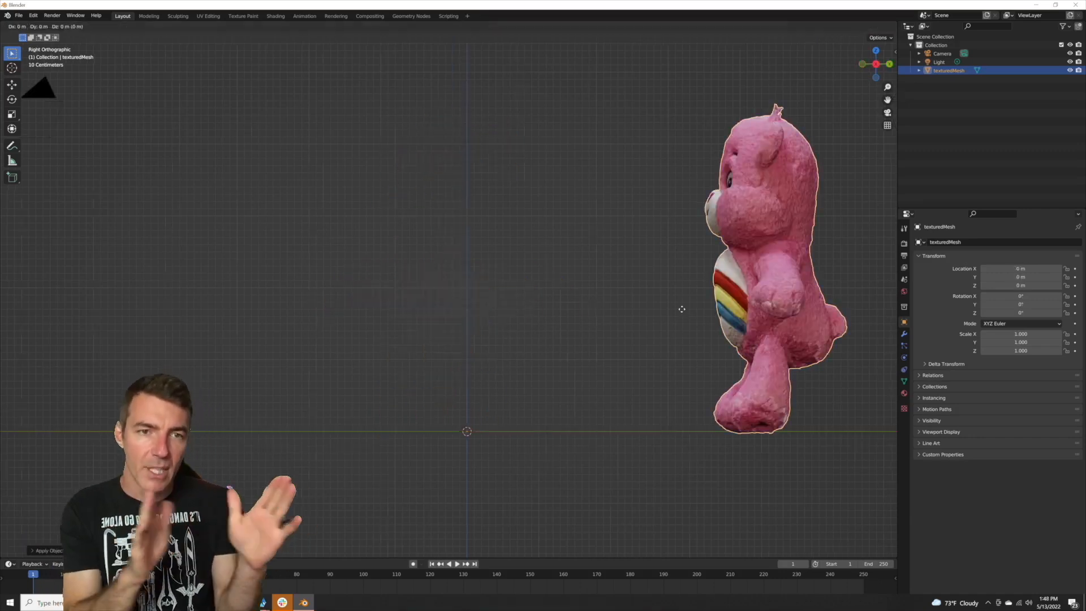
{"action": "key", "text": "y"}
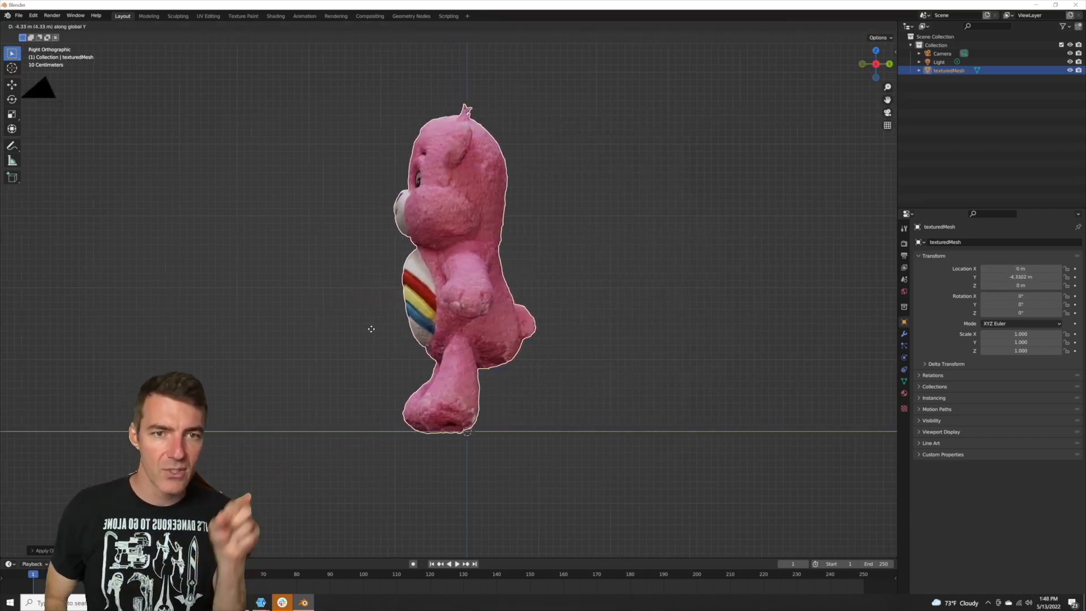
{"action": "left_click", "coordinate": [374, 333]}
{"action": "left_click", "coordinate": [131, 26]}
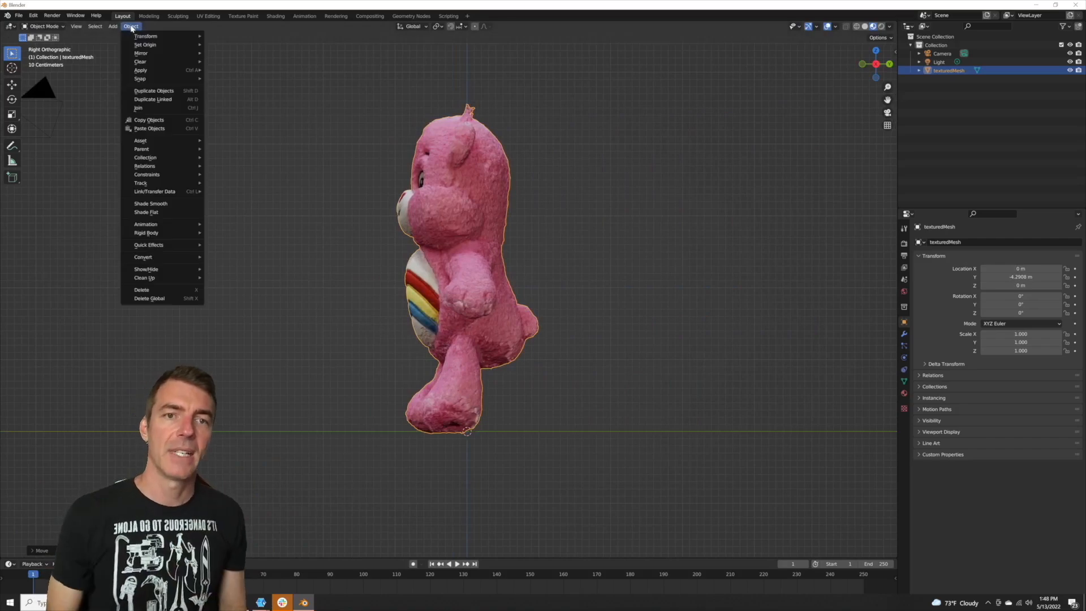
{"action": "mouse_move", "coordinate": [143, 62]}
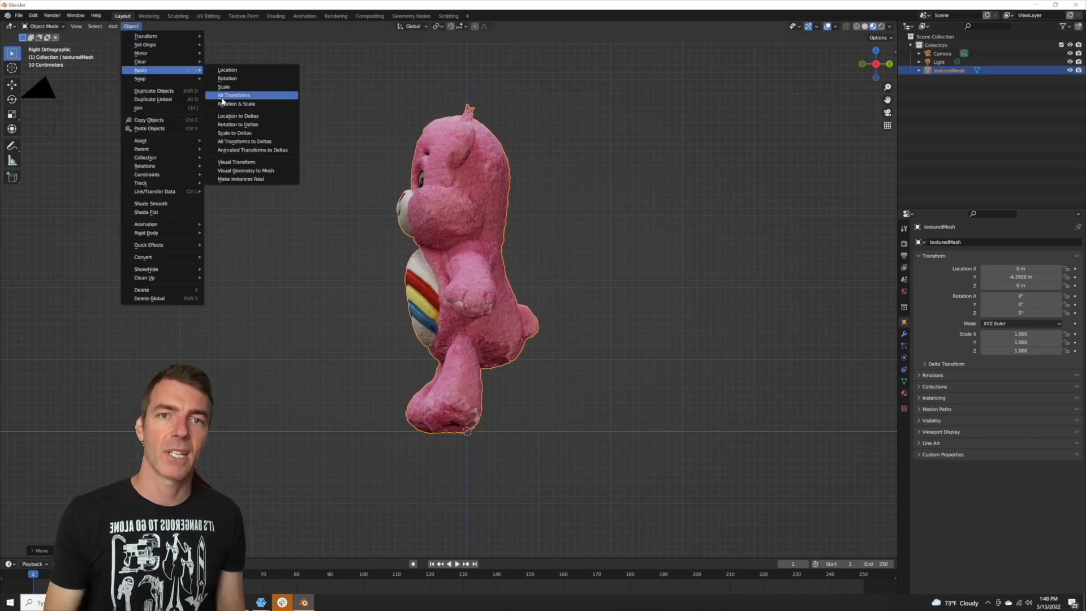
{"action": "left_click", "coordinate": [225, 96]}
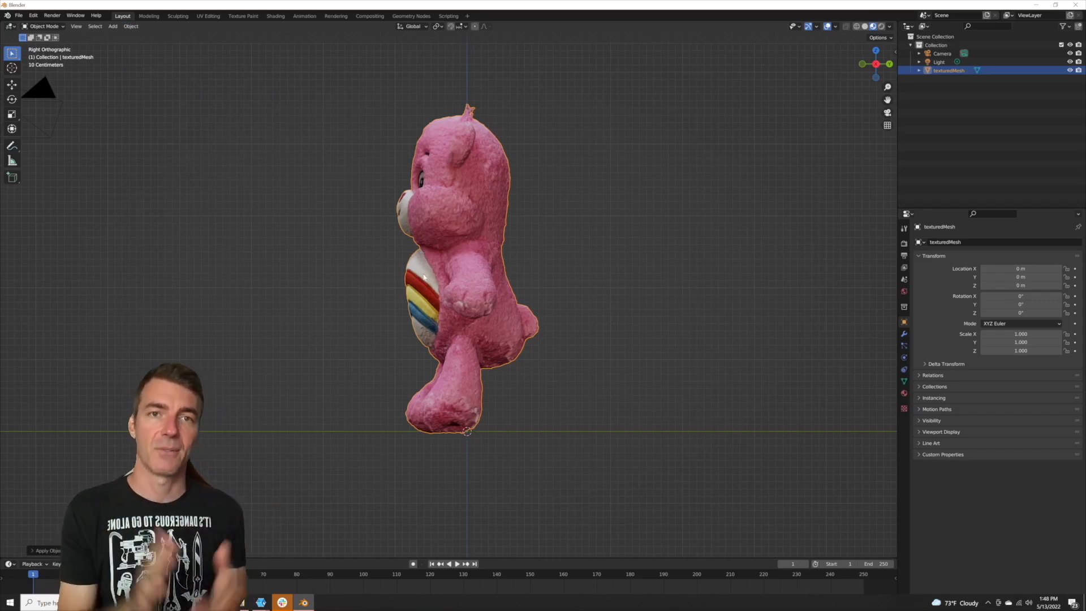
Step: Examine the cleaned bear in perspective and front view, checking its alignment and the texture of its face and head up close
{"action": "scroll", "coordinate": [424, 277], "scroll_direction": "up", "scroll_amount": 2}
{"action": "middle_click_drag", "start_coordinate": [425, 278], "coordinate": [526, 278]}
{"action": "scroll", "coordinate": [526, 277], "scroll_direction": "down", "scroll_amount": 2}
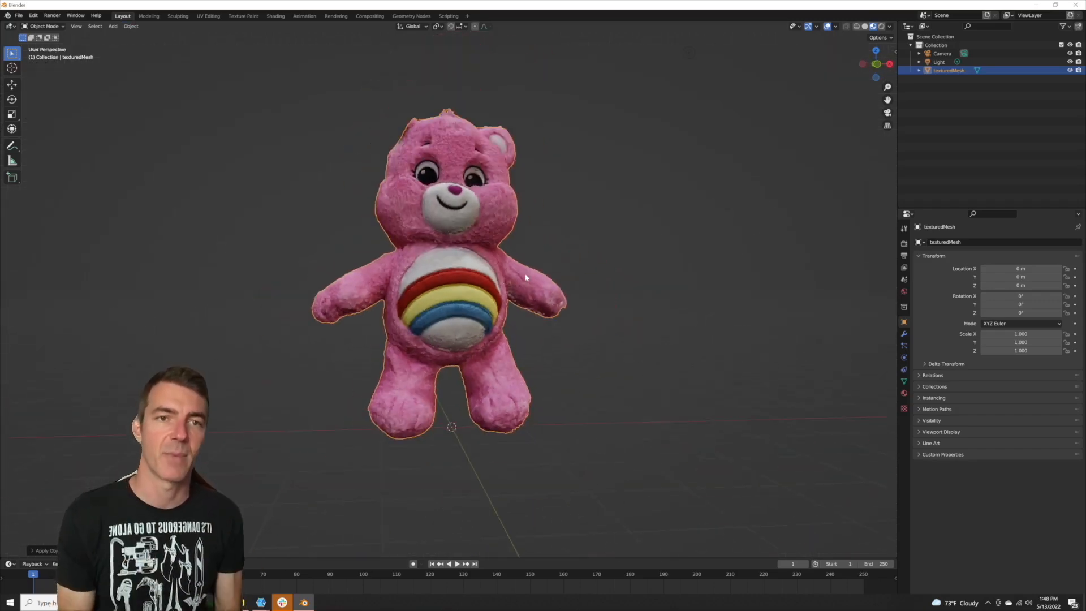
{"action": "key", "text": "KP_1"}
{"action": "scroll", "coordinate": [481, 237], "scroll_direction": "up", "scroll_amount": 3}
{"action": "scroll", "coordinate": [404, 172], "scroll_direction": "down", "scroll_amount": 3}
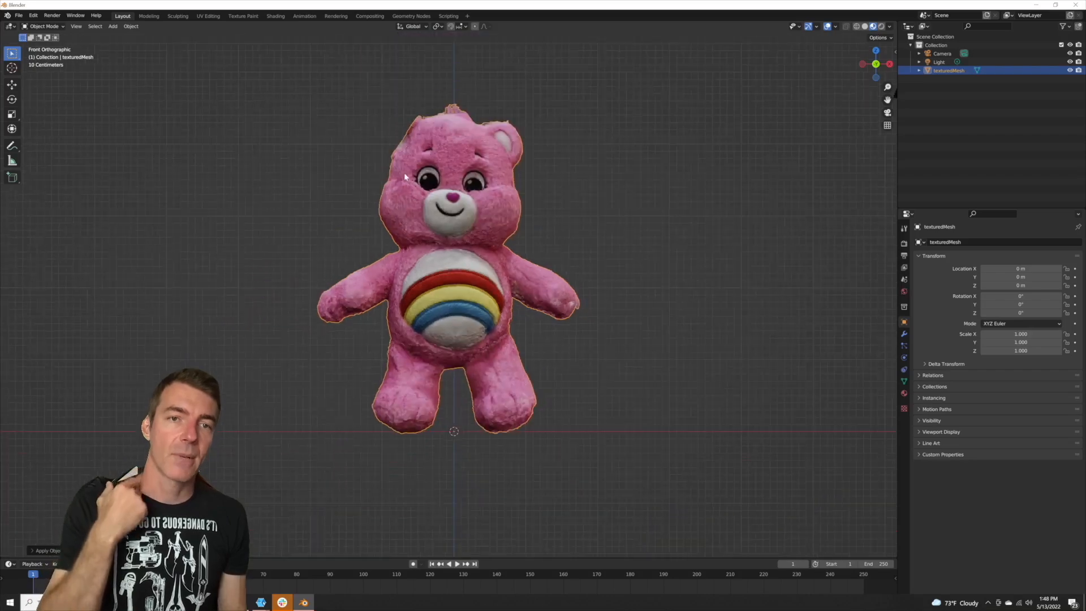
{"action": "middle_click_drag", "start_coordinate": [404, 172], "coordinate": [453, 249]}
{"action": "scroll", "coordinate": [476, 205], "scroll_direction": "up", "scroll_amount": 4}
{"action": "middle_click_drag", "start_coordinate": [453, 248], "coordinate": [224, 262], "text": "shift"}
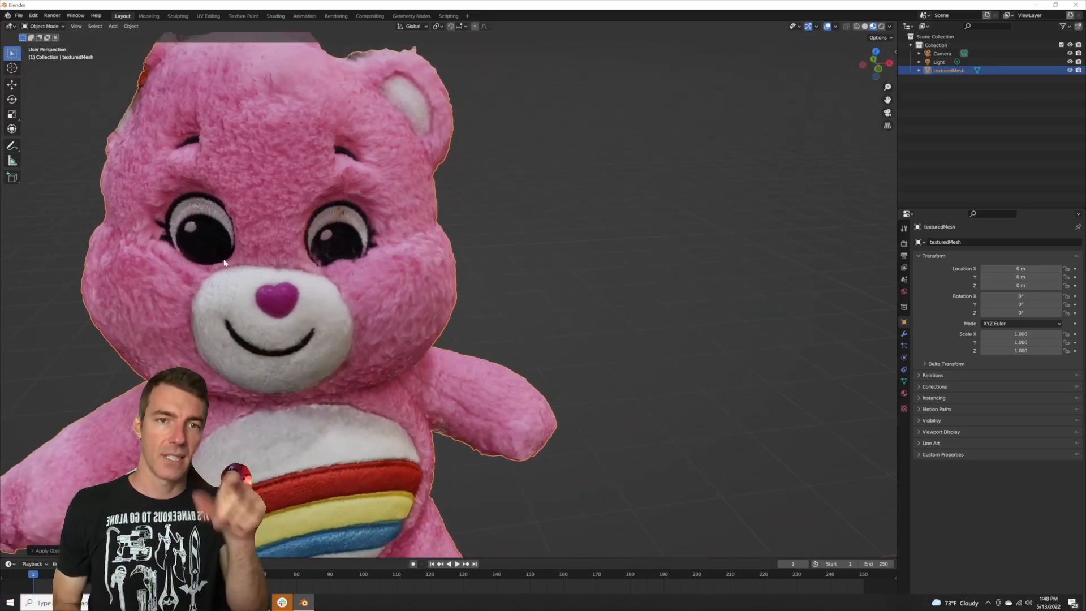
{"action": "key", "text": "KP_1"}
{"action": "scroll", "coordinate": [224, 262], "scroll_direction": "down", "scroll_amount": 1}
{"action": "middle_click_drag", "start_coordinate": [315, 204], "coordinate": [354, 211], "text": "shift"}
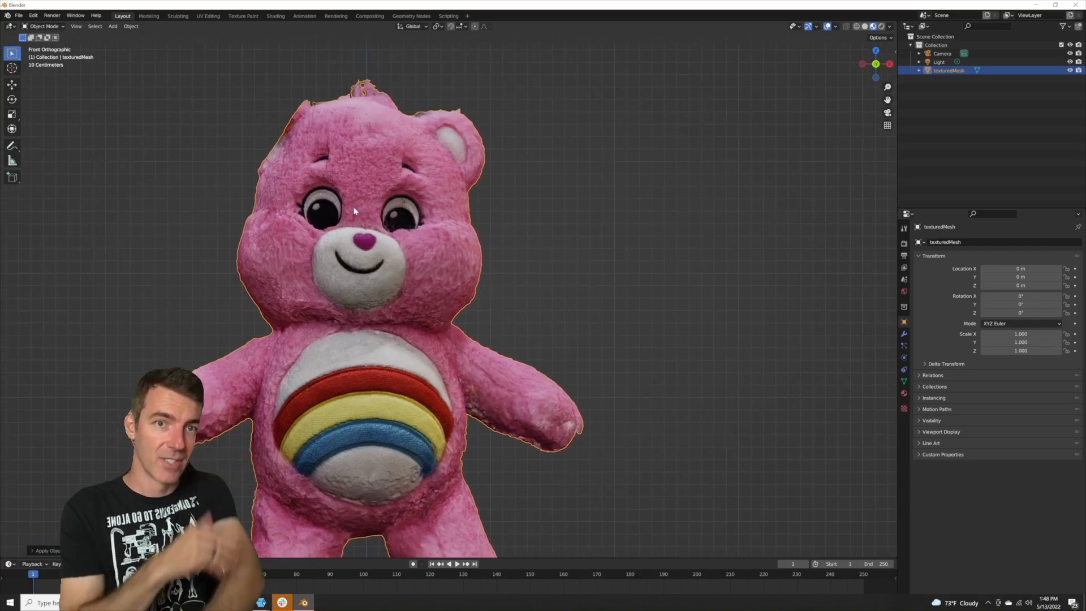
Step: Duplicate the bear mesh and place the copy about 3.87 m along the X axis beside the original
{"action": "scroll", "coordinate": [354, 211], "scroll_direction": "down", "scroll_amount": 4}
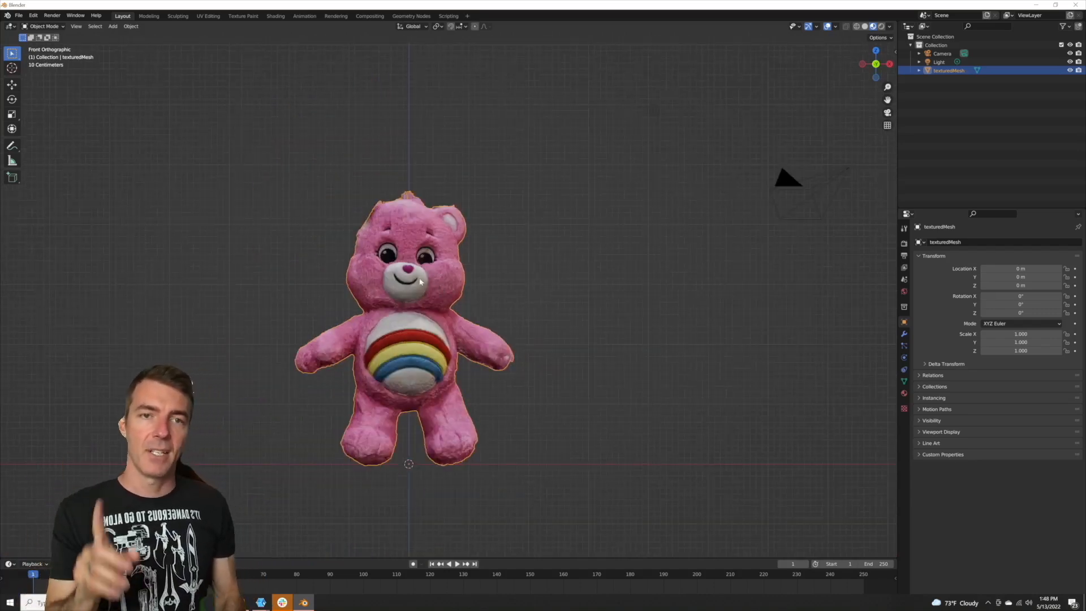
{"action": "key", "text": "shift+d"}
{"action": "key", "text": "x"}
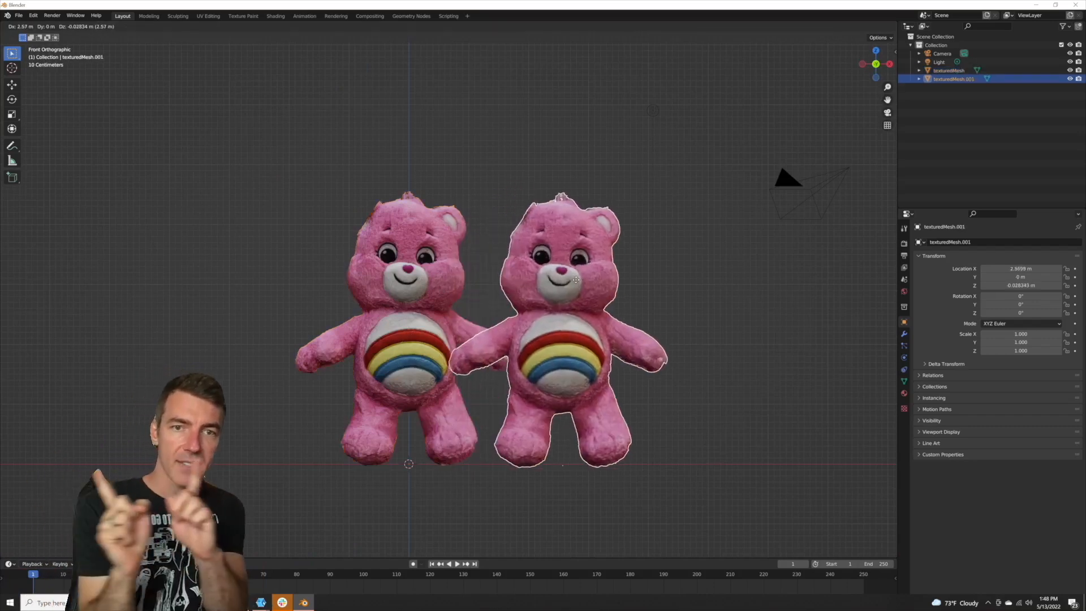
{"action": "left_click", "coordinate": [653, 281]}
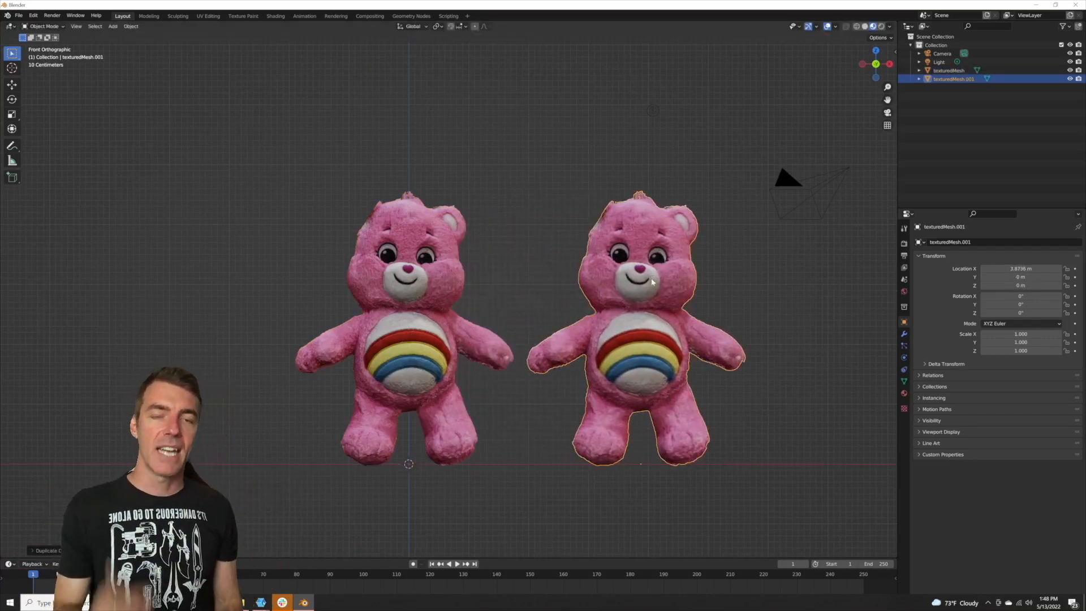
Step: Mirror the duplicate bear by scaling it by -1 along the X axis
{"action": "key", "text": "s"}
{"action": "type", "text": "x"}
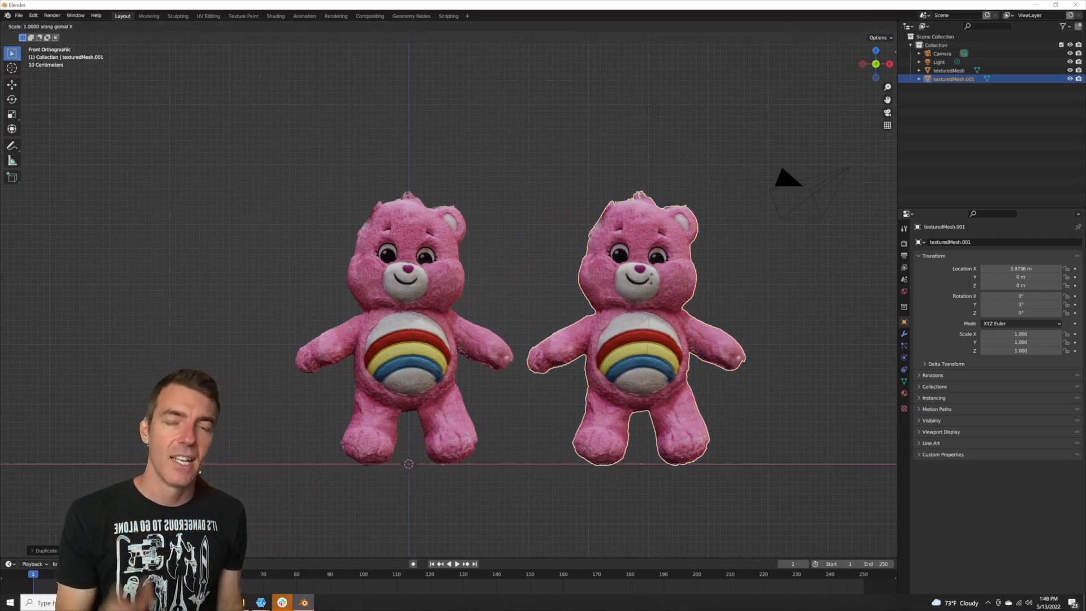
{"action": "type", "text": "-1"}
{"action": "key", "text": "Return"}
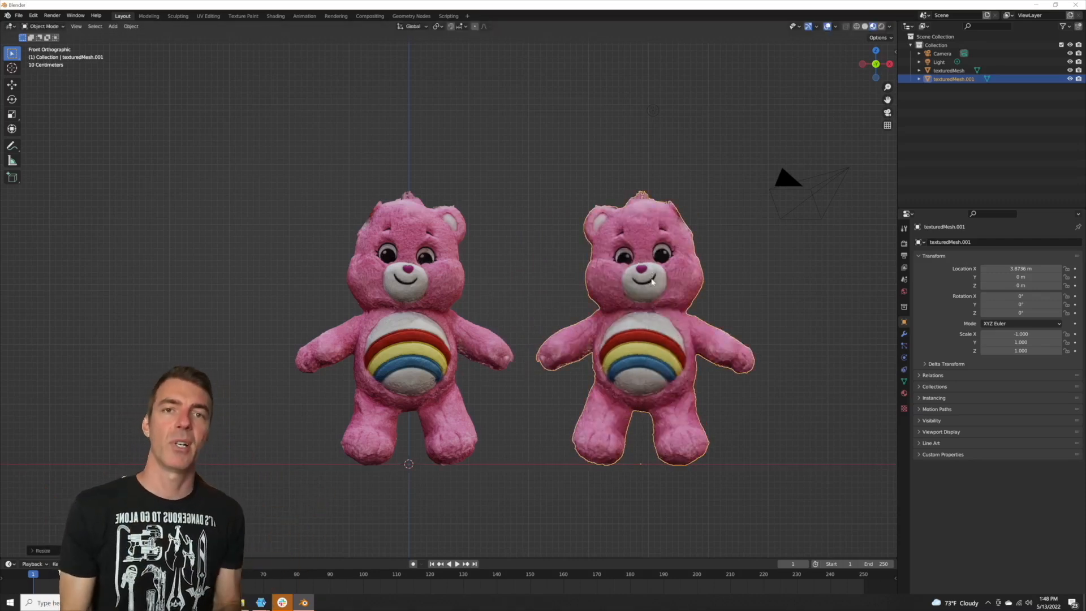
Step: Move the mirrored bear about -3.99 m along the X axis so that it overlaps the original
{"action": "key", "text": "g"}
{"action": "key", "text": "y"}
{"action": "key", "text": "x"}
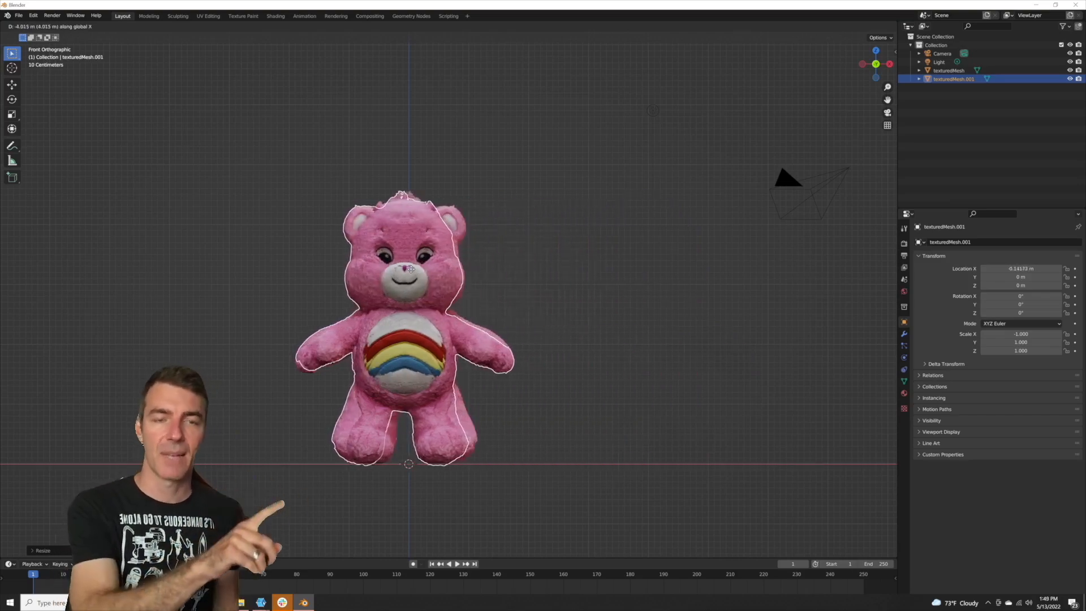
{"action": "left_click", "coordinate": [414, 273]}
{"action": "scroll", "coordinate": [414, 273], "scroll_direction": "up", "scroll_amount": 10}
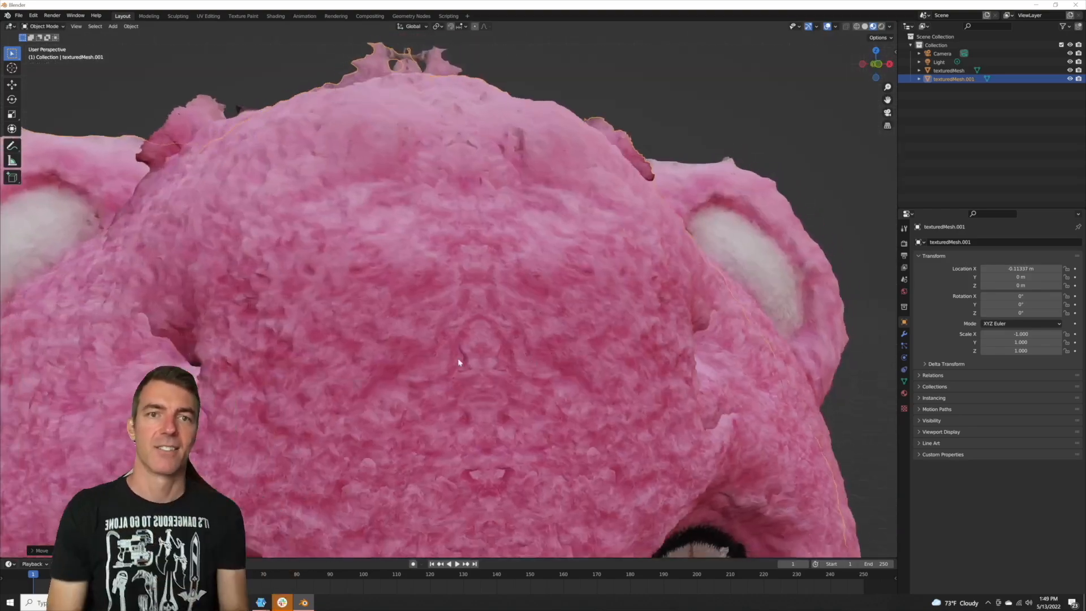
Step: Open the mirrored bear in Edit Mode around its overlapping head and activate the lasso selection tool
{"action": "mouse_move", "coordinate": [458, 362]}
{"action": "middle_mouse_down"}
{"action": "mouse_move", "coordinate": [484, 368]}
{"action": "mouse_move", "coordinate": [451, 381]}
{"action": "middle_mouse_up"}
{"action": "scroll", "coordinate": [441, 366], "scroll_direction": "down", "scroll_amount": 5}
{"action": "middle_click_drag", "start_coordinate": [372, 334], "coordinate": [400, 286]}
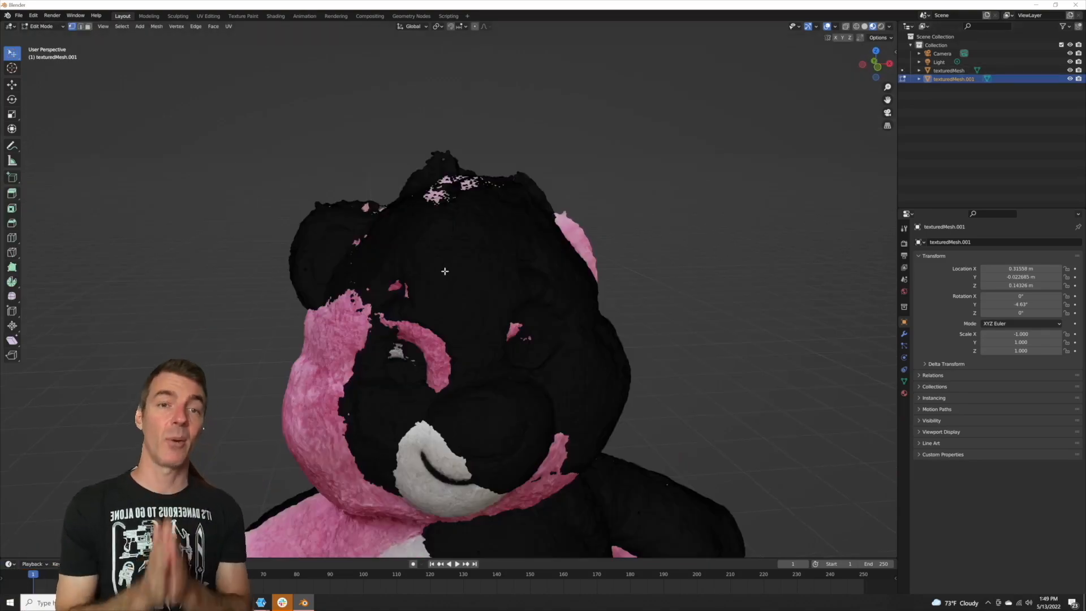
{"action": "scroll", "coordinate": [453, 269], "scroll_direction": "up", "scroll_amount": 5}
{"action": "middle_click_drag", "start_coordinate": [444, 271], "coordinate": [450, 273]}
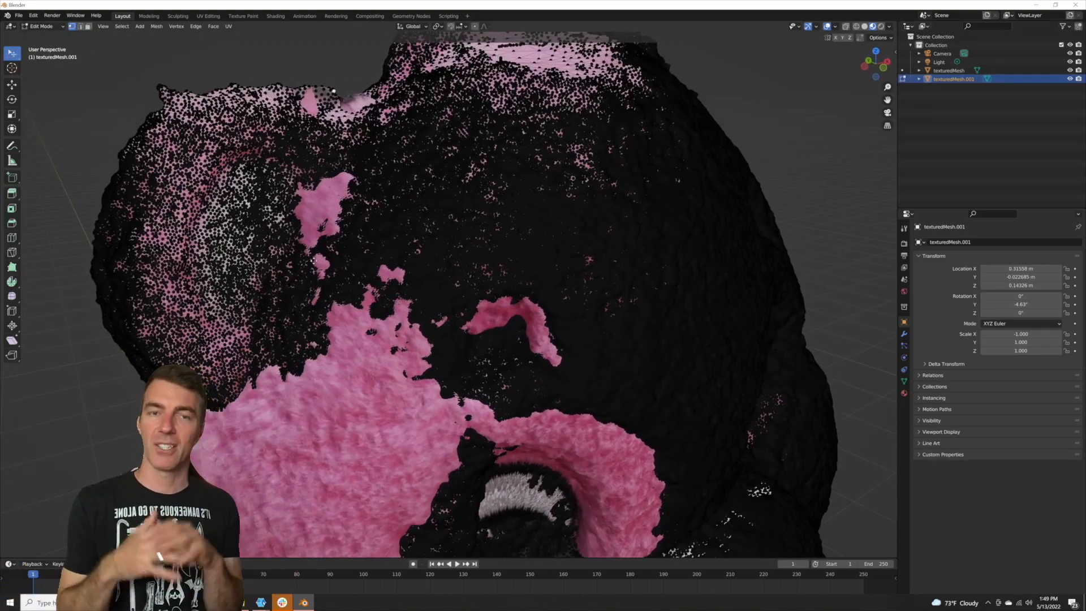
{"action": "key", "text": "g"}
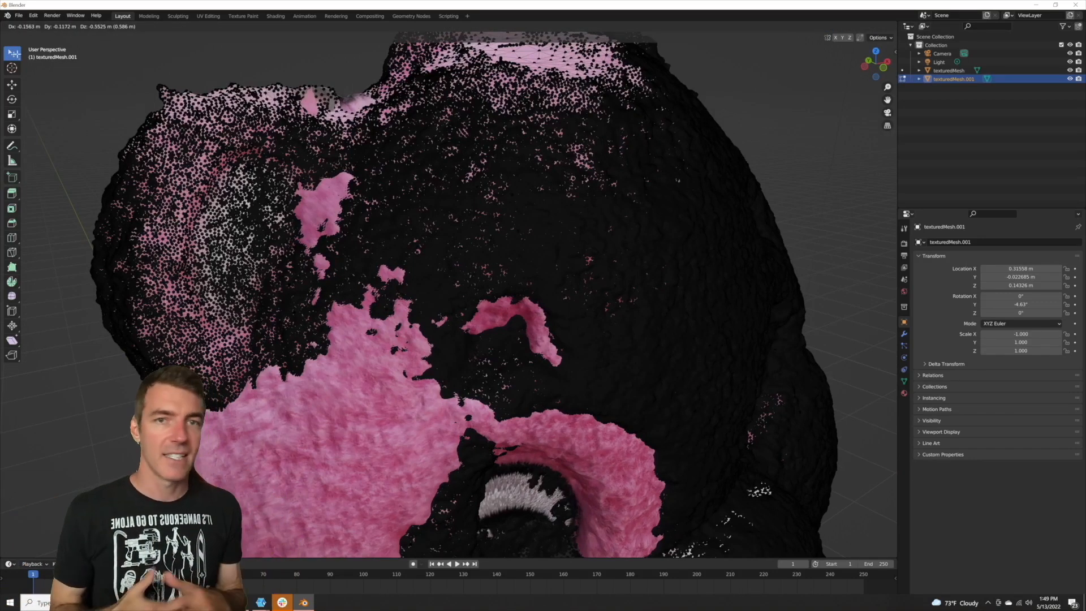
{"action": "left_click", "coordinate": [14, 54]}
{"action": "left_click_drag", "start_coordinate": [15, 54], "coordinate": [55, 107]}
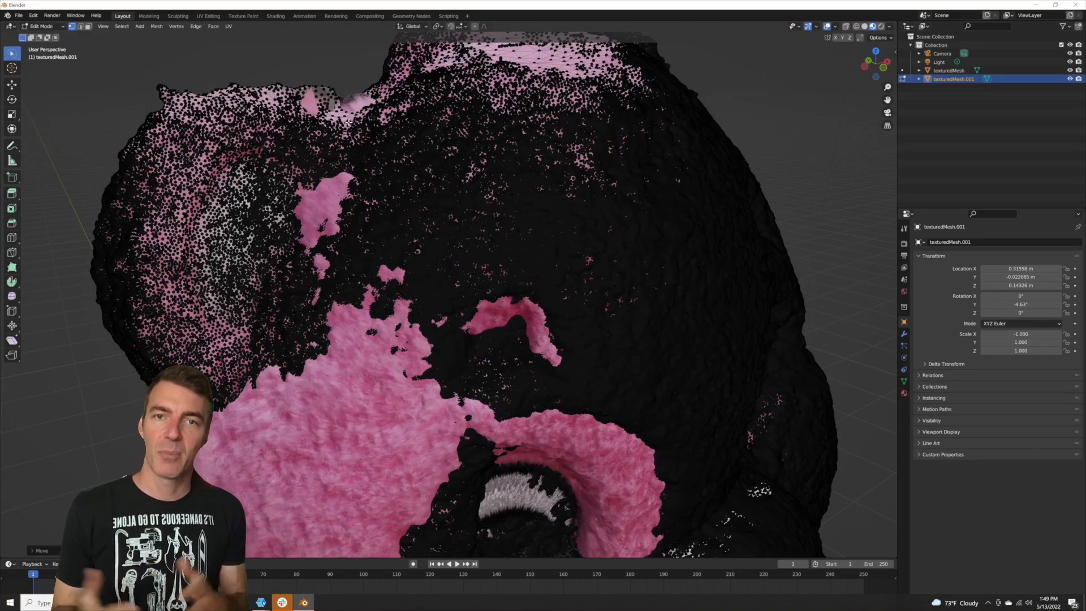
Step: Lasso-select the head vertices all around the base of the mirrored bear's ear and delete them to isolate the ear
{"action": "mouse_move", "coordinate": [350, 92]}
{"action": "left_mouse_down"}
{"action": "mouse_move", "coordinate": [518, 32]}
{"action": "mouse_move", "coordinate": [798, 224]}
{"action": "mouse_move", "coordinate": [413, 438]}
{"action": "mouse_move", "coordinate": [325, 426]}
{"action": "left_mouse_up"}
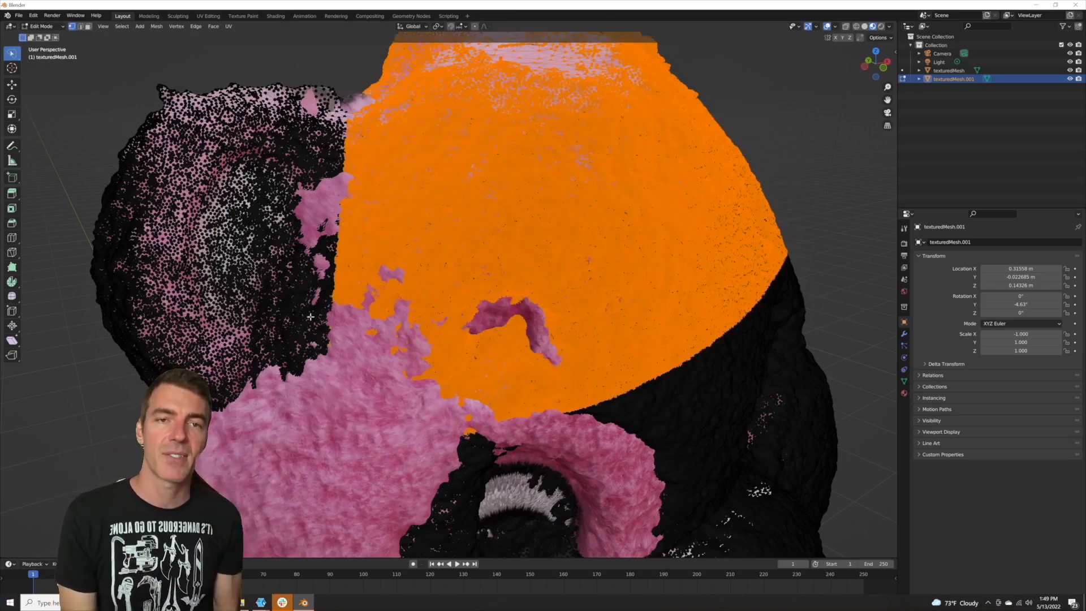
{"action": "scroll", "coordinate": [312, 316], "scroll_direction": "down", "scroll_amount": 6}
{"action": "mouse_move", "coordinate": [340, 315]}
{"action": "middle_mouse_down"}
{"action": "mouse_move", "coordinate": [434, 310]}
{"action": "mouse_move", "coordinate": [460, 349]}
{"action": "mouse_move", "coordinate": [523, 240]}
{"action": "middle_mouse_up"}
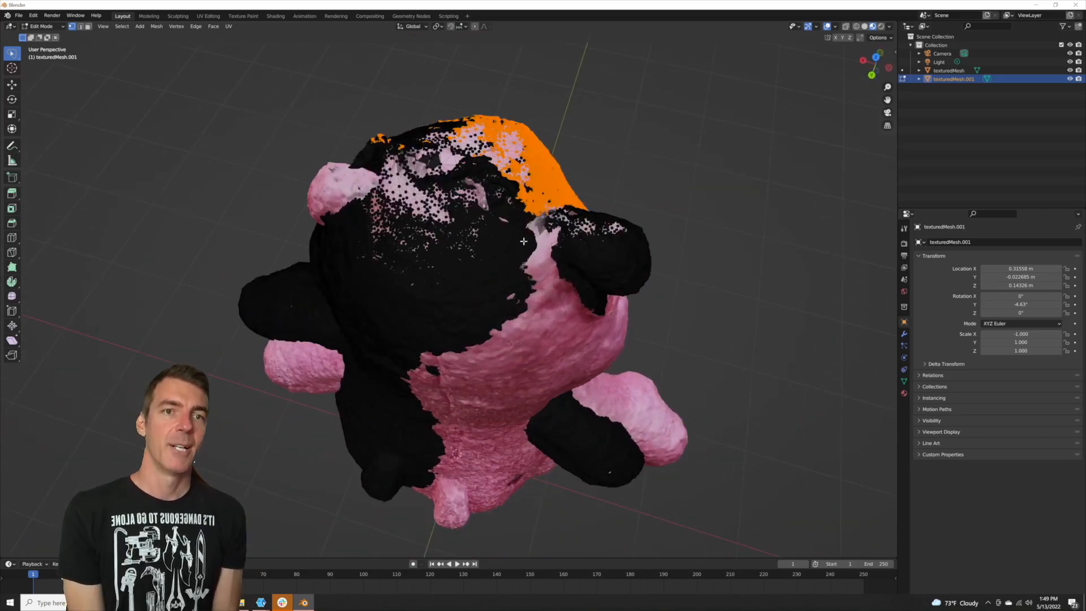
{"action": "mouse_move", "coordinate": [545, 198]}
{"action": "left_mouse_down"}
{"action": "mouse_move", "coordinate": [450, 361]}
{"action": "mouse_move", "coordinate": [343, 101]}
{"action": "left_mouse_up"}
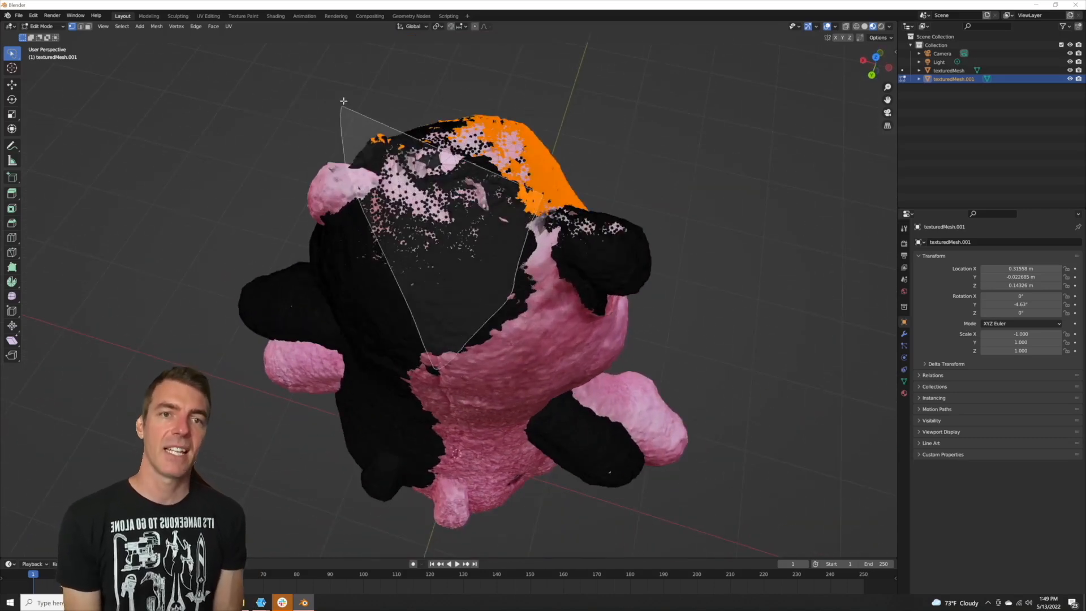
{"action": "mouse_move", "coordinate": [536, 205]}
{"action": "left_mouse_down"}
{"action": "mouse_move", "coordinate": [379, 423]}
{"action": "mouse_move", "coordinate": [186, 159]}
{"action": "mouse_move", "coordinate": [470, 30]}
{"action": "mouse_move", "coordinate": [542, 58]}
{"action": "left_mouse_up"}
{"action": "left_click_drag", "start_coordinate": [602, 226], "coordinate": [576, 255]}
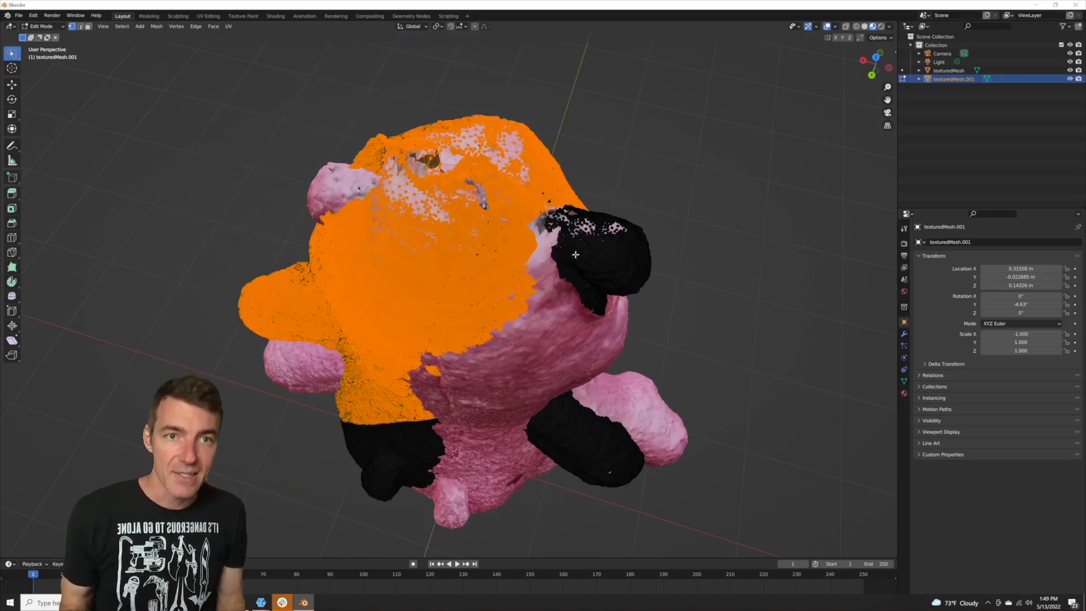
{"action": "middle_click_drag", "start_coordinate": [576, 255], "coordinate": [528, 187]}
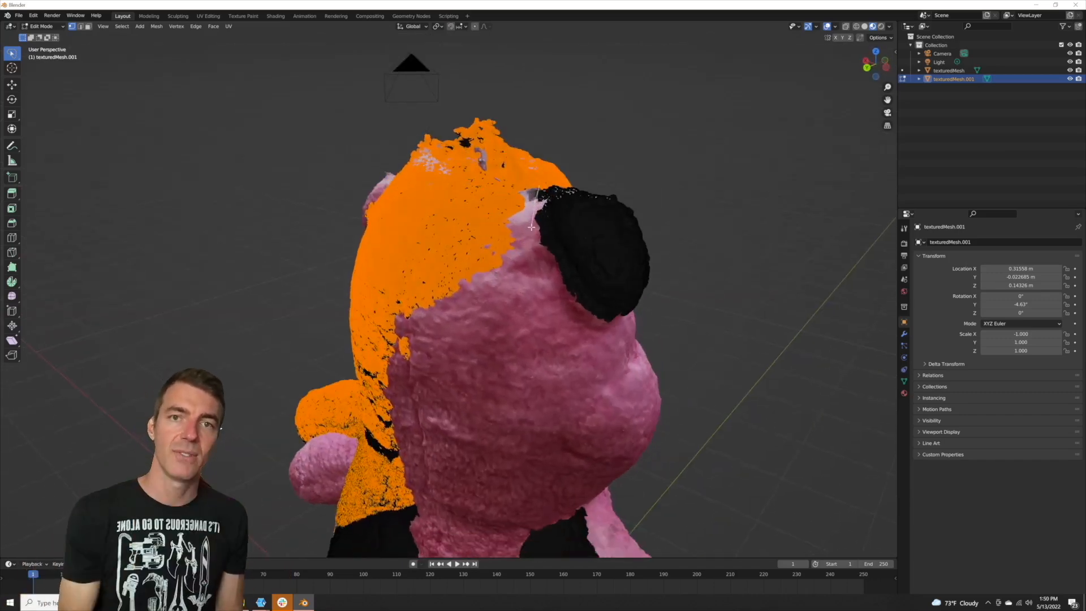
{"action": "mouse_move", "coordinate": [532, 227]}
{"action": "left_mouse_down"}
{"action": "mouse_move", "coordinate": [543, 262]}
{"action": "mouse_move", "coordinate": [594, 320]}
{"action": "mouse_move", "coordinate": [688, 339]}
{"action": "mouse_move", "coordinate": [478, 548]}
{"action": "mouse_move", "coordinate": [158, 290]}
{"action": "left_mouse_up"}
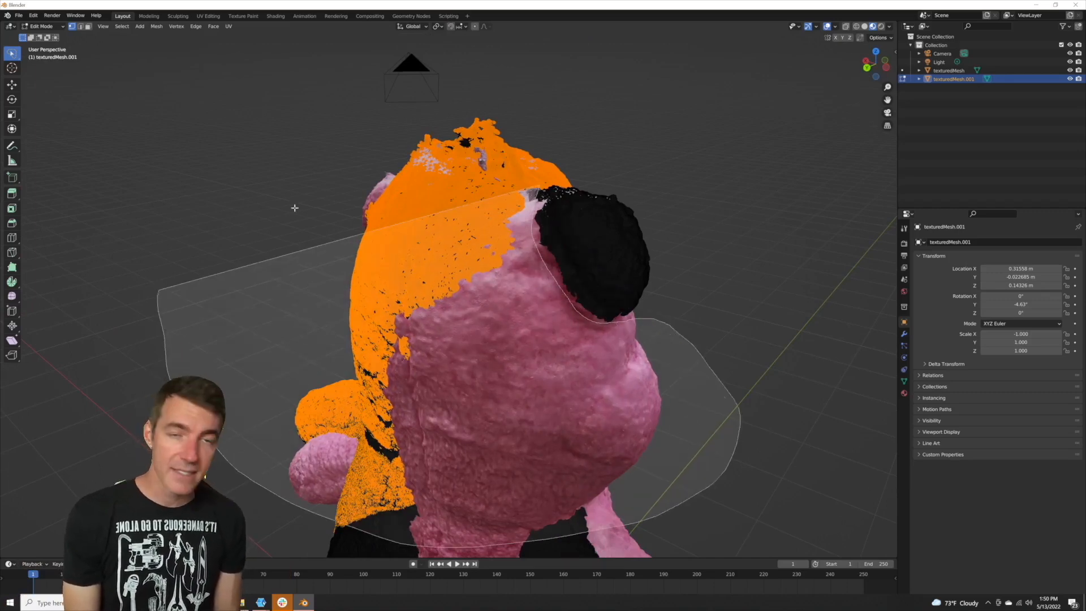
{"action": "middle_click_drag", "start_coordinate": [507, 266], "coordinate": [396, 269]}
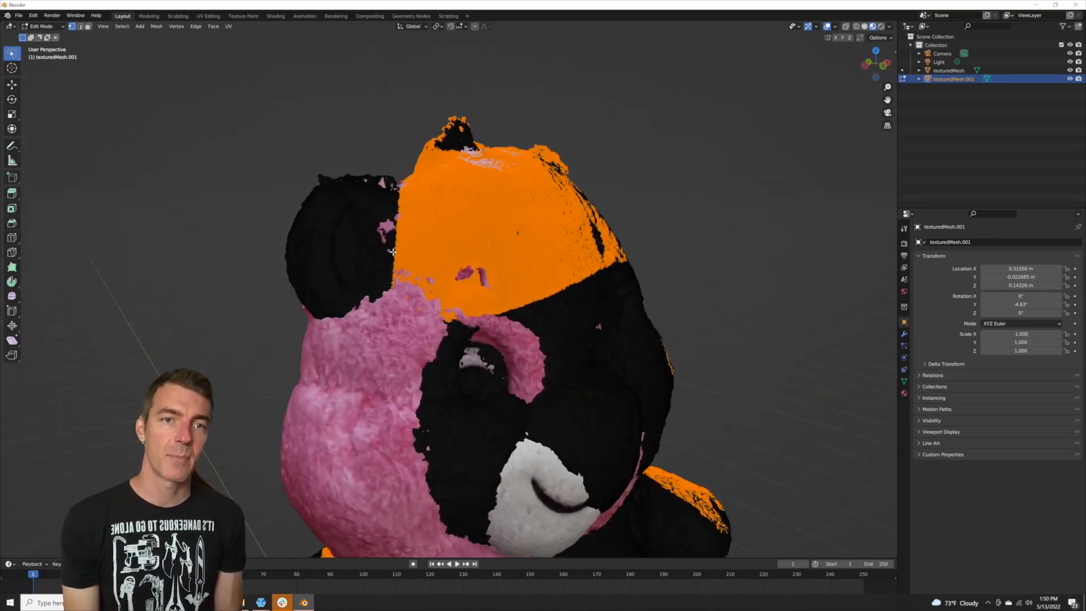
{"action": "mouse_move", "coordinate": [387, 295]}
{"action": "left_mouse_down"}
{"action": "mouse_move", "coordinate": [304, 320]}
{"action": "mouse_move", "coordinate": [264, 517]}
{"action": "mouse_move", "coordinate": [752, 339]}
{"action": "mouse_move", "coordinate": [651, 188]}
{"action": "left_mouse_up"}
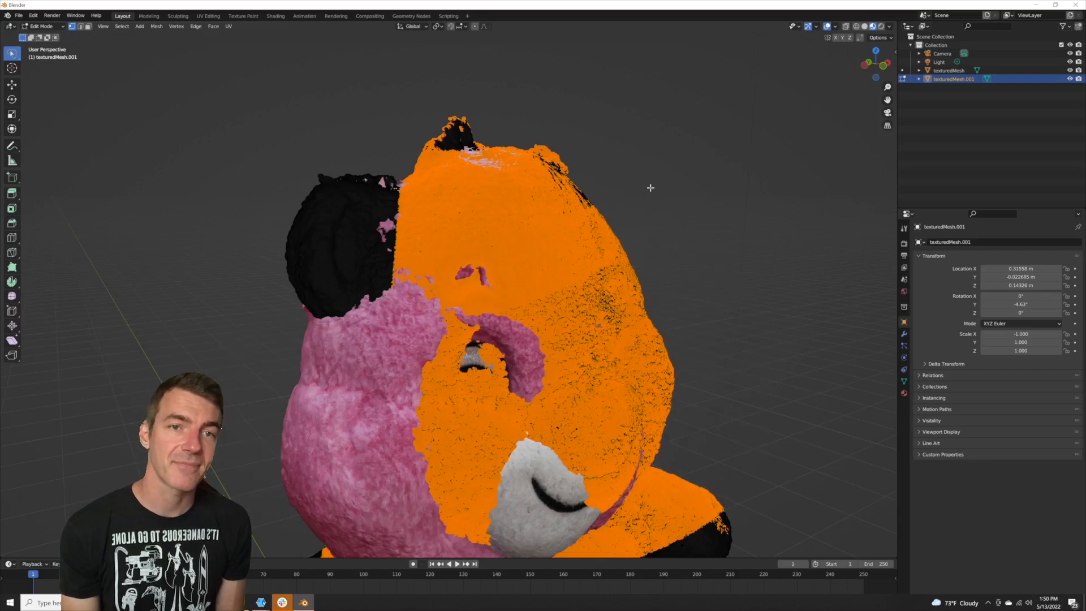
{"action": "key", "text": "x"}
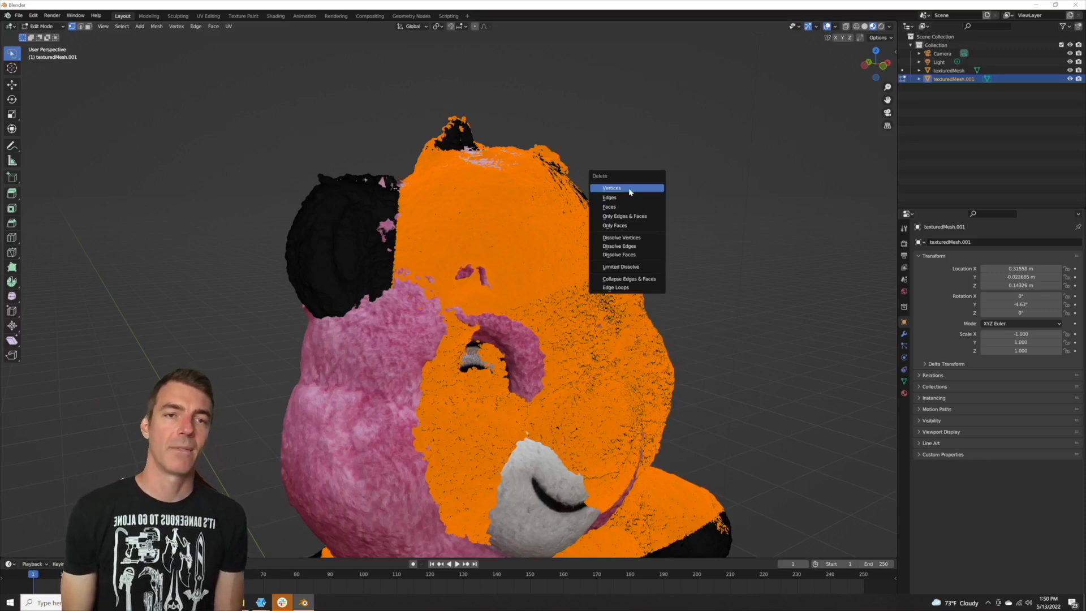
{"action": "left_click", "coordinate": [629, 188]}
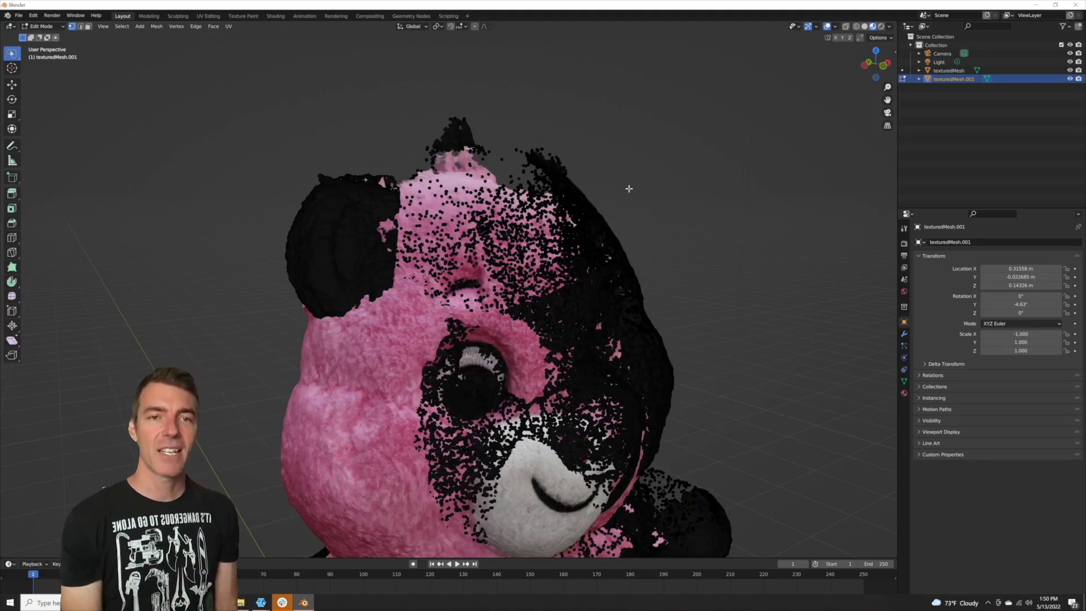
Step: Select the linked ear piece, invert the selection, delete all other vertices of the mirrored copy and return to Object Mode
{"action": "middle_click_drag", "start_coordinate": [360, 203], "coordinate": [354, 214]}
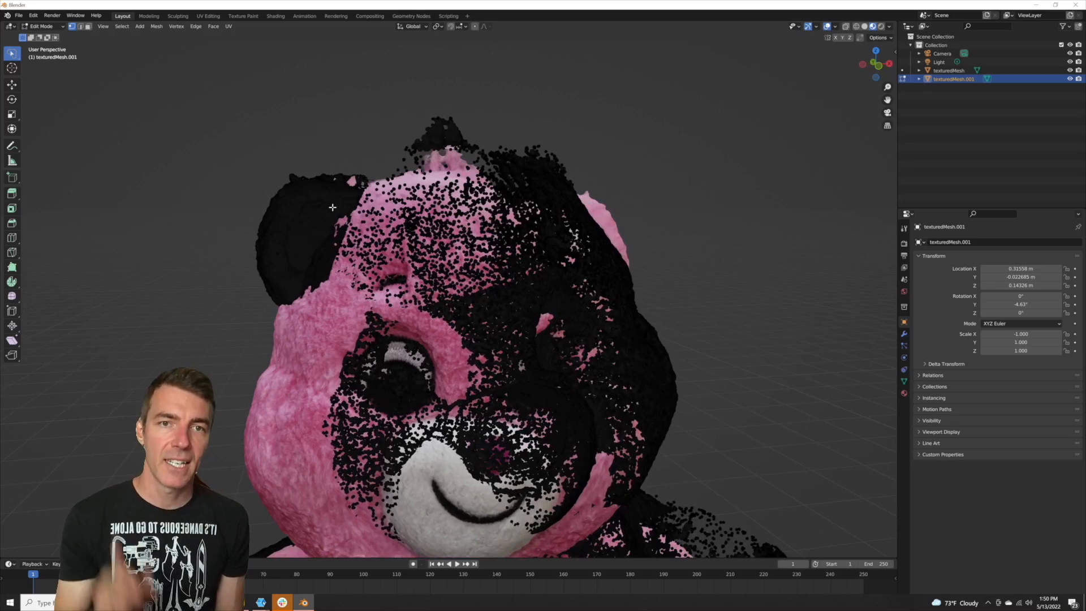
{"action": "key", "text": "l"}
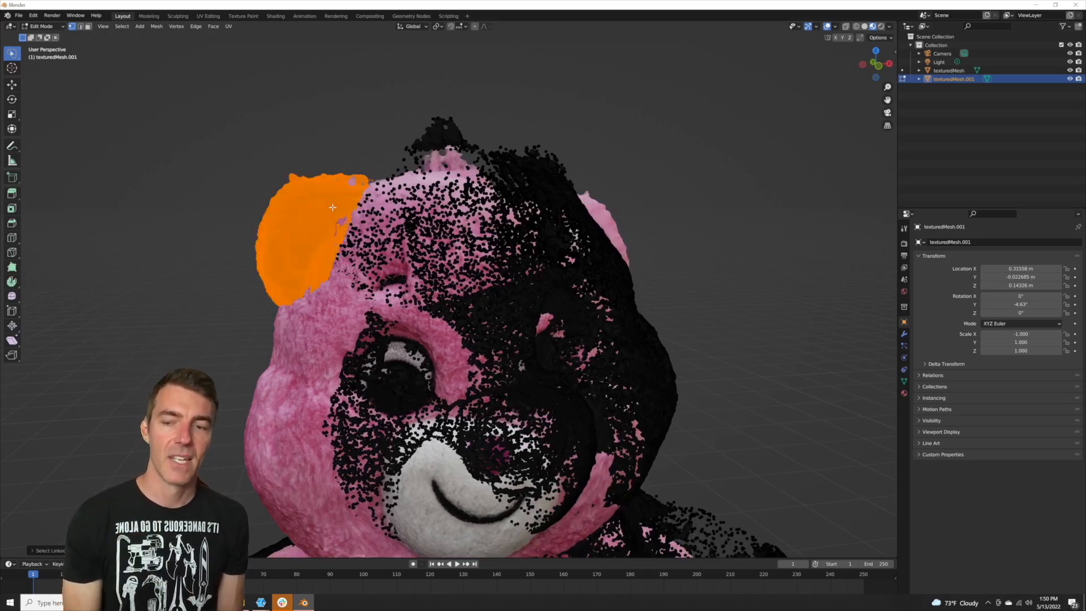
{"action": "key", "text": "ctrl+i"}
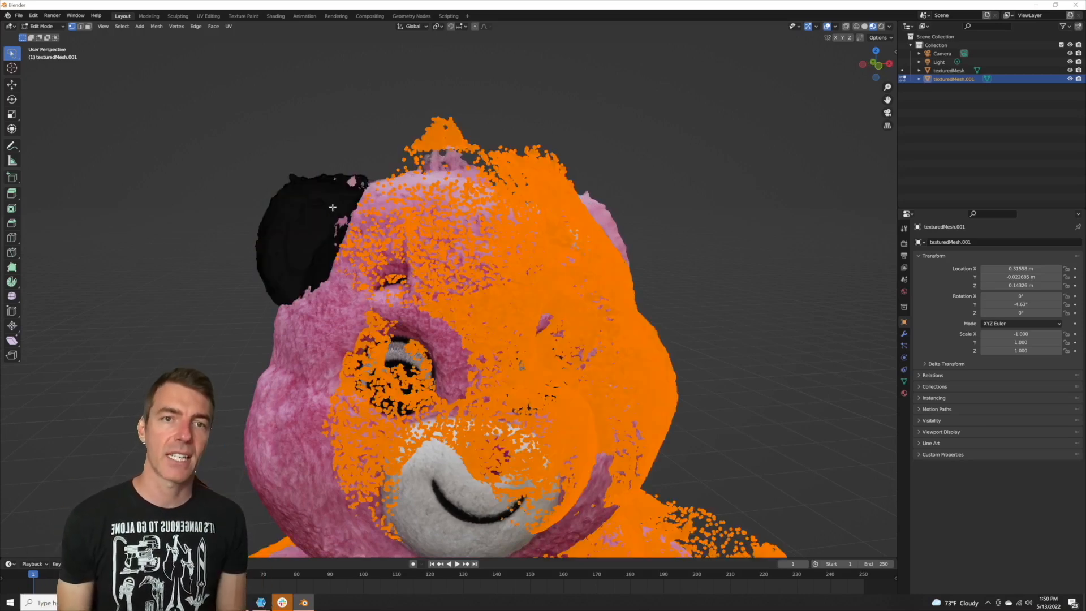
{"action": "key", "text": "x"}
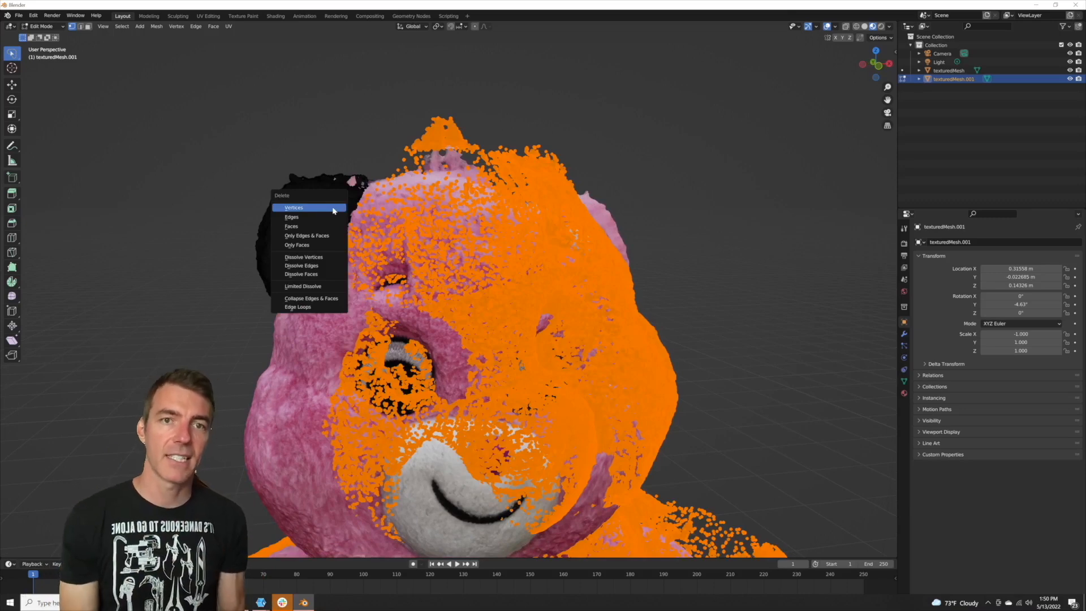
{"action": "left_click", "coordinate": [334, 209]}
{"action": "middle_click_drag", "start_coordinate": [379, 232], "coordinate": [369, 230]}
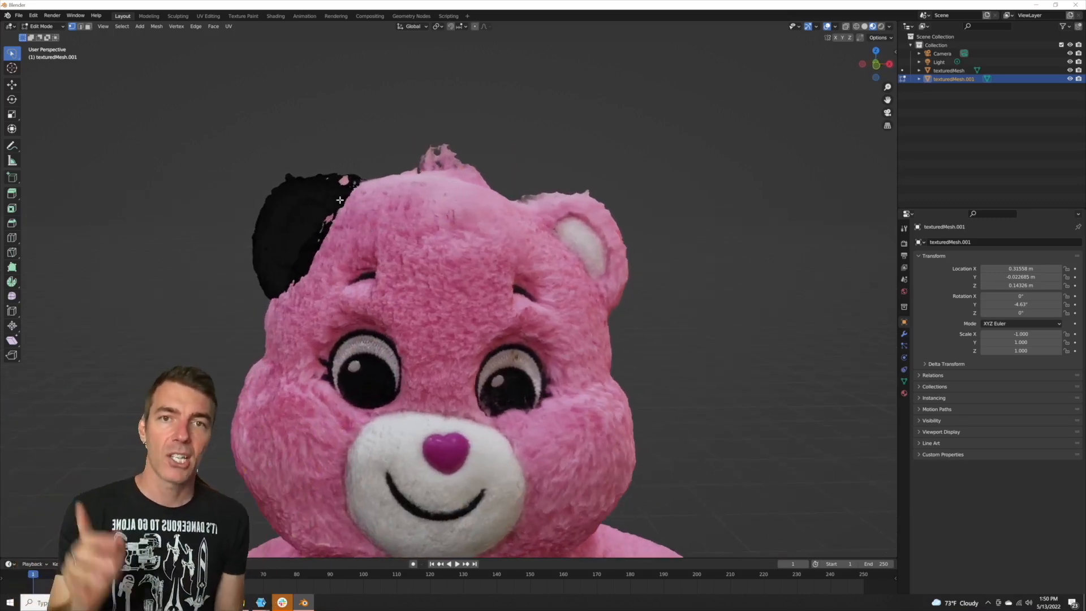
{"action": "key", "text": "Tab"}
{"action": "scroll", "coordinate": [335, 204], "scroll_direction": "up", "scroll_amount": 1}
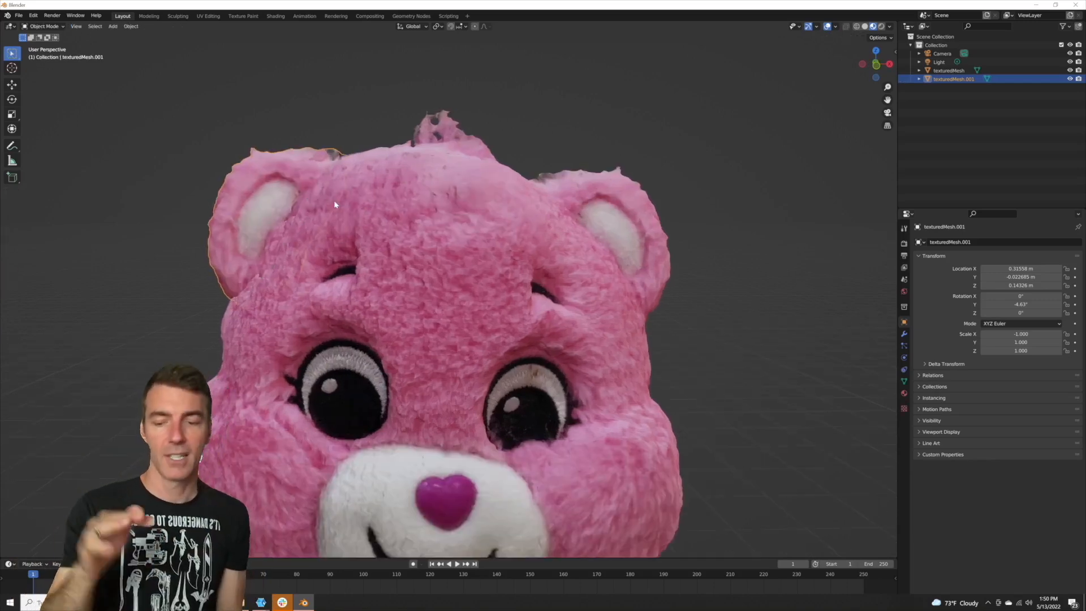
{"action": "key", "text": "KP_1"}
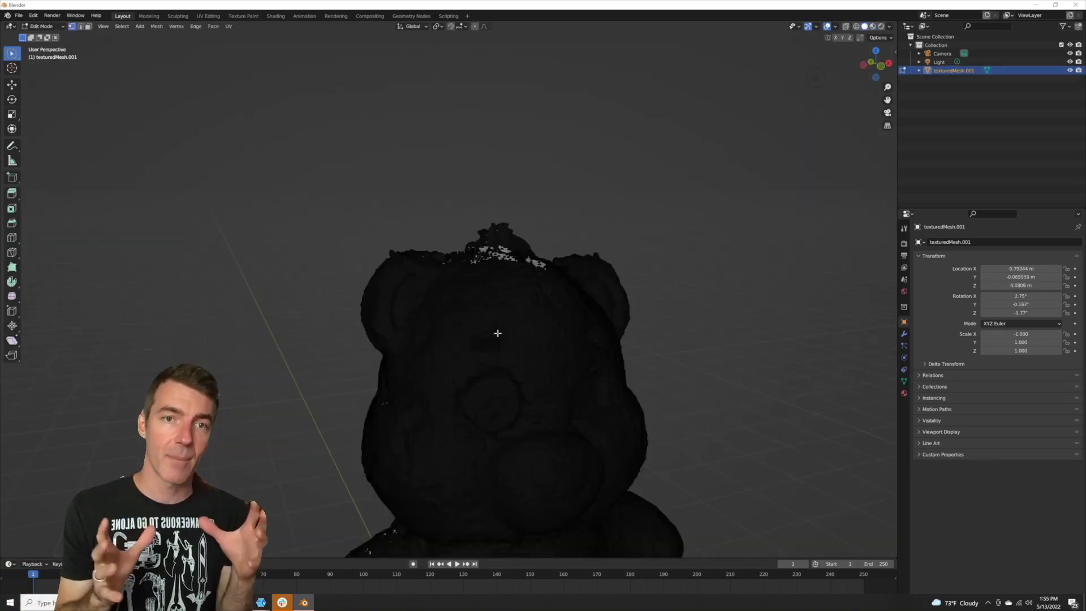
Step: Leave Edit Mode and add a Decimate modifier to the repaired bear mesh in Collapse mode with a ratio of 0.1
{"action": "key", "text": "Tab"}
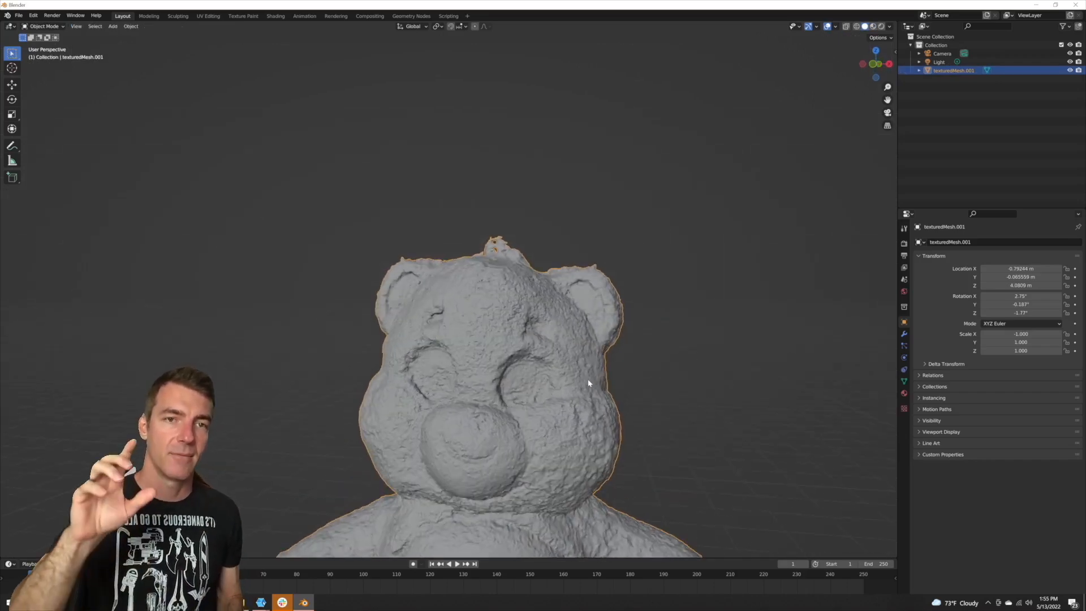
{"action": "key", "text": "KP_1"}
{"action": "scroll", "coordinate": [588, 382], "scroll_direction": "down", "scroll_amount": 4}
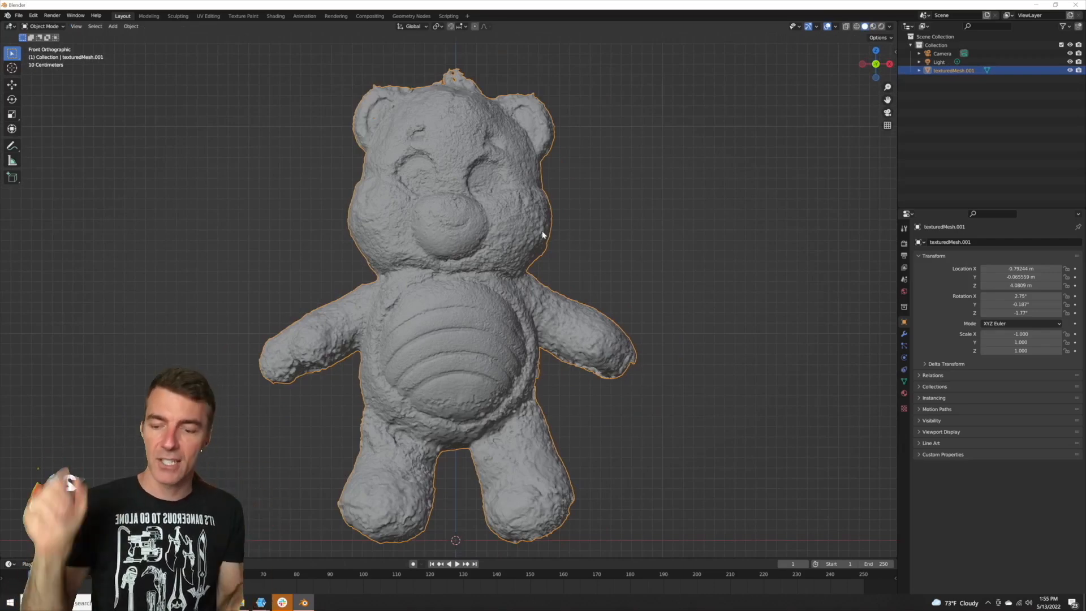
{"action": "scroll", "coordinate": [542, 235], "scroll_direction": "up", "scroll_amount": 2}
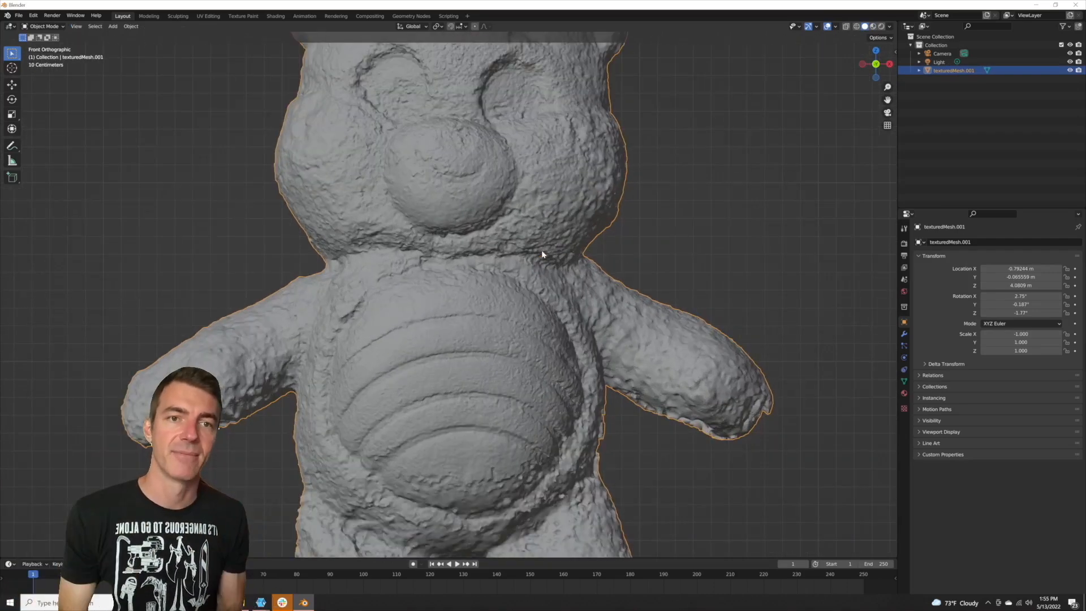
{"action": "scroll", "coordinate": [541, 250], "scroll_direction": "down", "scroll_amount": 3}
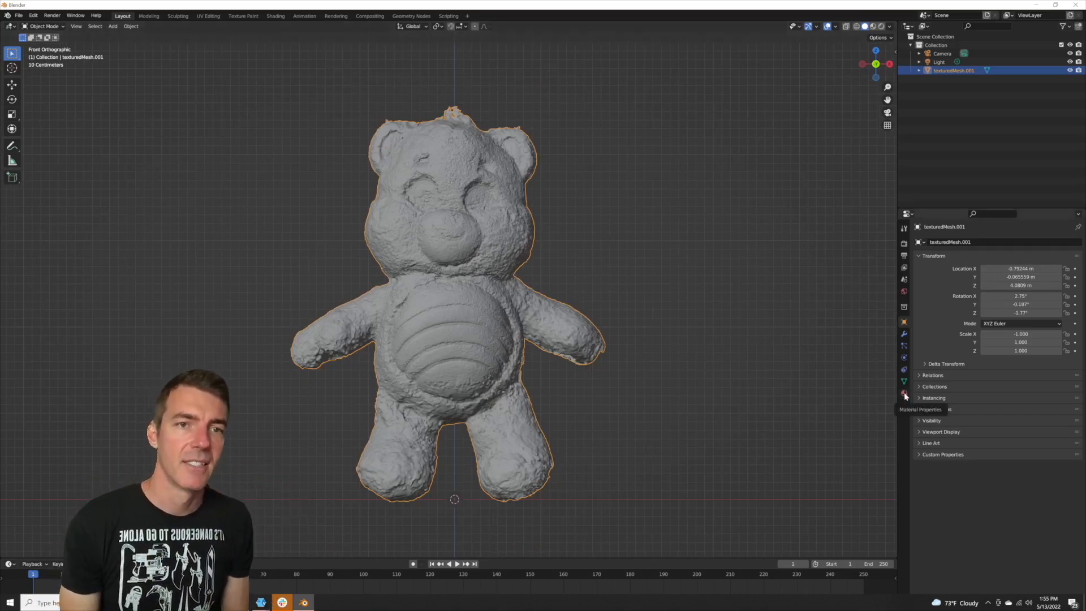
{"action": "left_click", "coordinate": [904, 334]}
{"action": "left_click", "coordinate": [943, 244]}
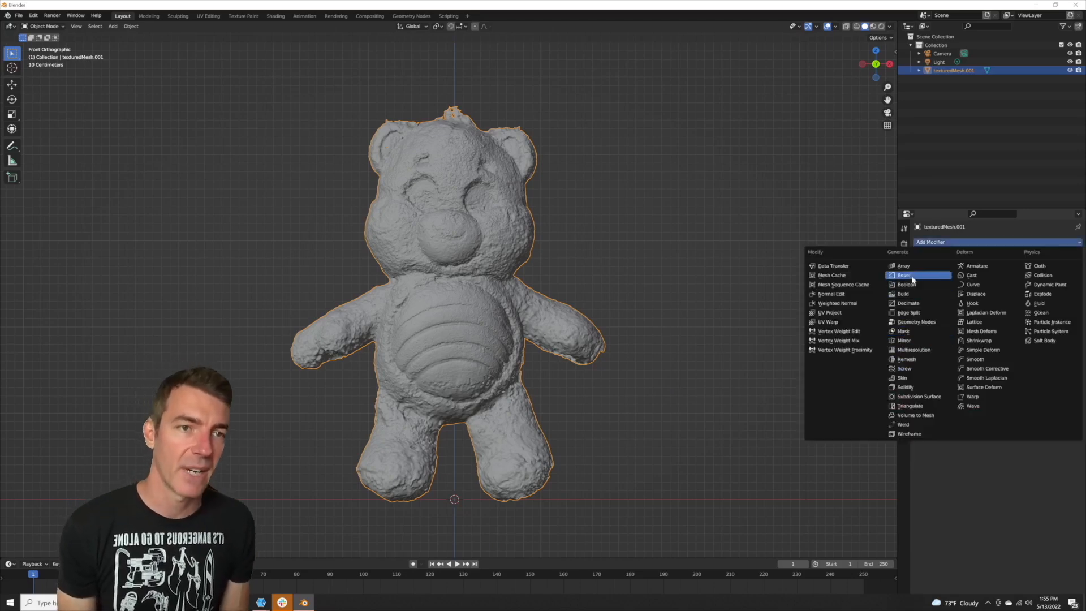
{"action": "left_click", "coordinate": [912, 303]}
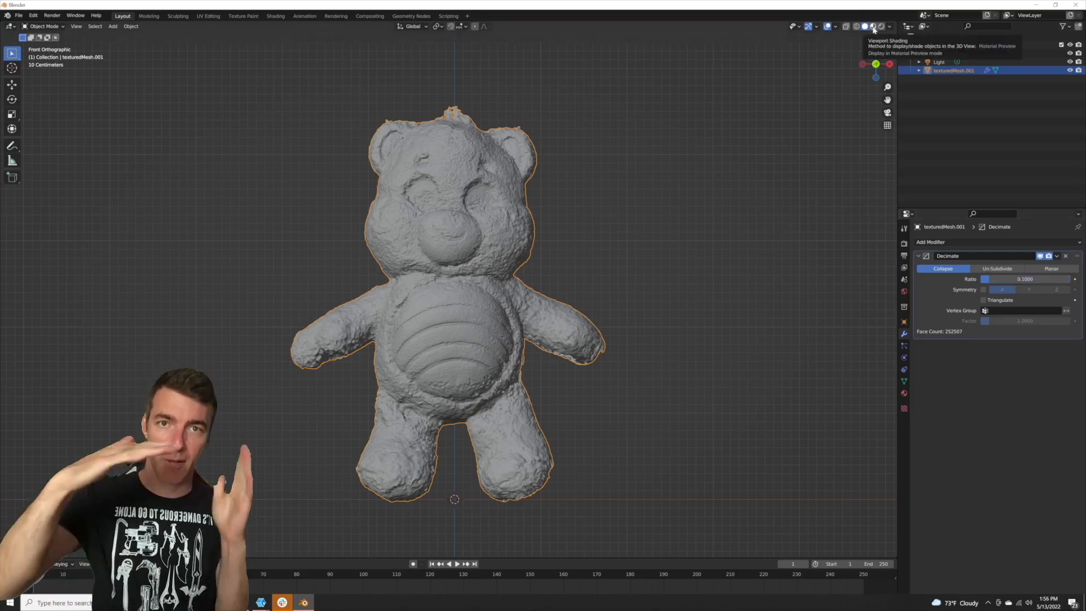
Step: Show the decimated bear in Material Preview and examine its texture from the front and close up on the head
{"action": "left_click", "coordinate": [874, 27]}
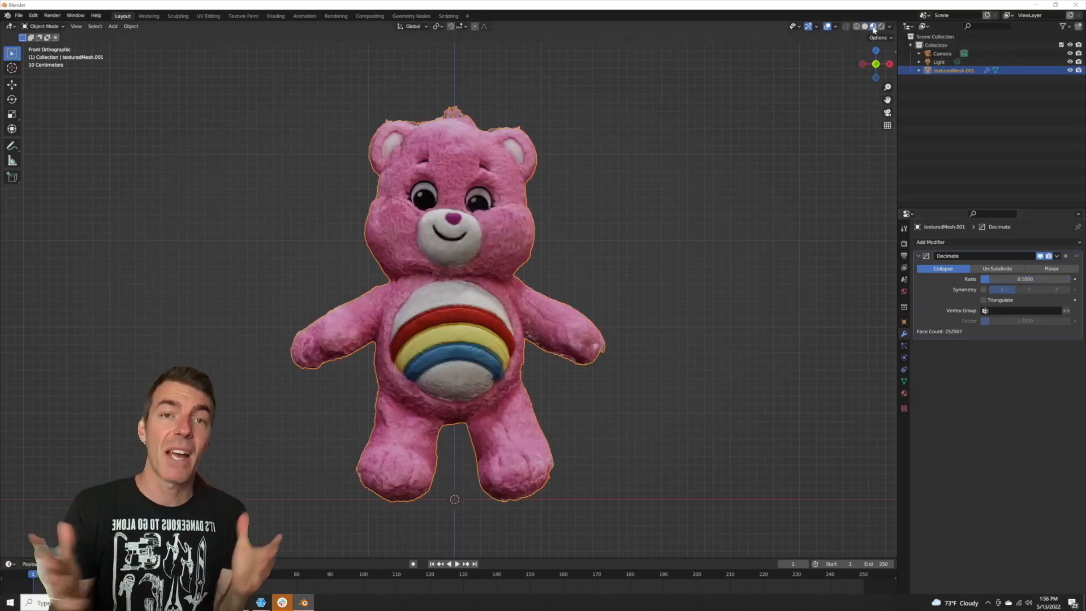
{"action": "scroll", "coordinate": [469, 314], "scroll_direction": "up", "scroll_amount": 2}
{"action": "scroll", "coordinate": [470, 315], "scroll_direction": "down", "scroll_amount": 1}
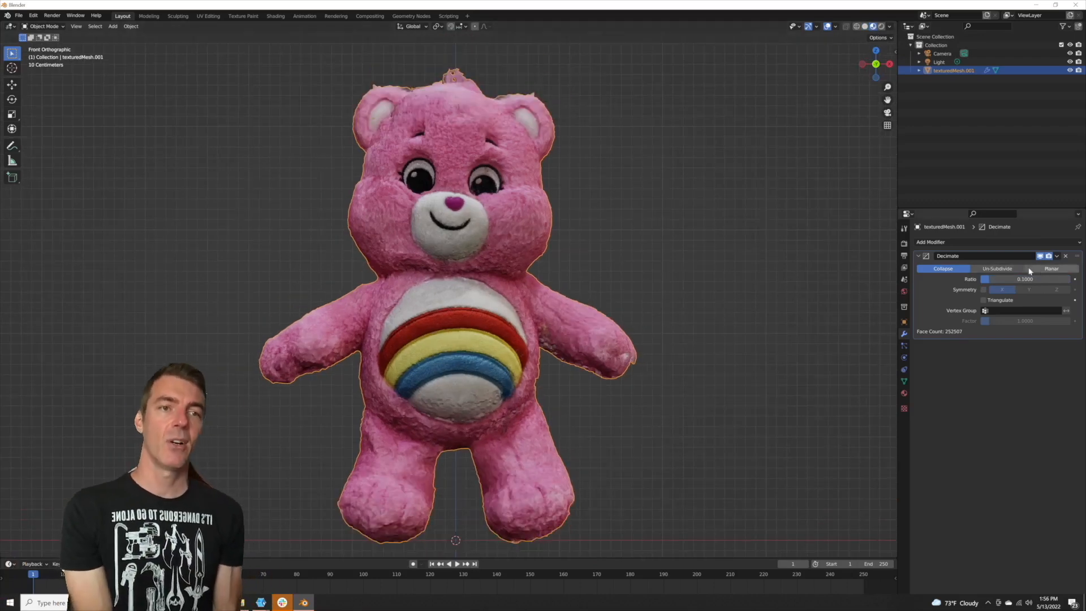
{"action": "middle_click_drag", "start_coordinate": [592, 311], "coordinate": [535, 287]}
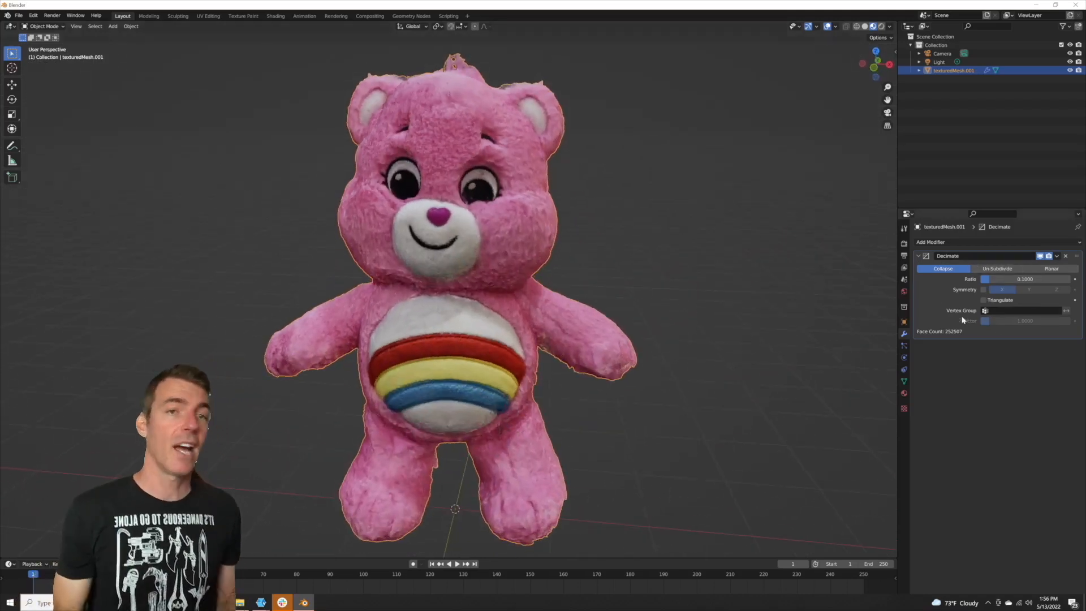
{"action": "middle_click_drag", "start_coordinate": [533, 165], "coordinate": [527, 340]}
{"action": "scroll", "coordinate": [515, 237], "scroll_direction": "up", "scroll_amount": 5}
{"action": "scroll", "coordinate": [526, 339], "scroll_direction": "up", "scroll_amount": 6}
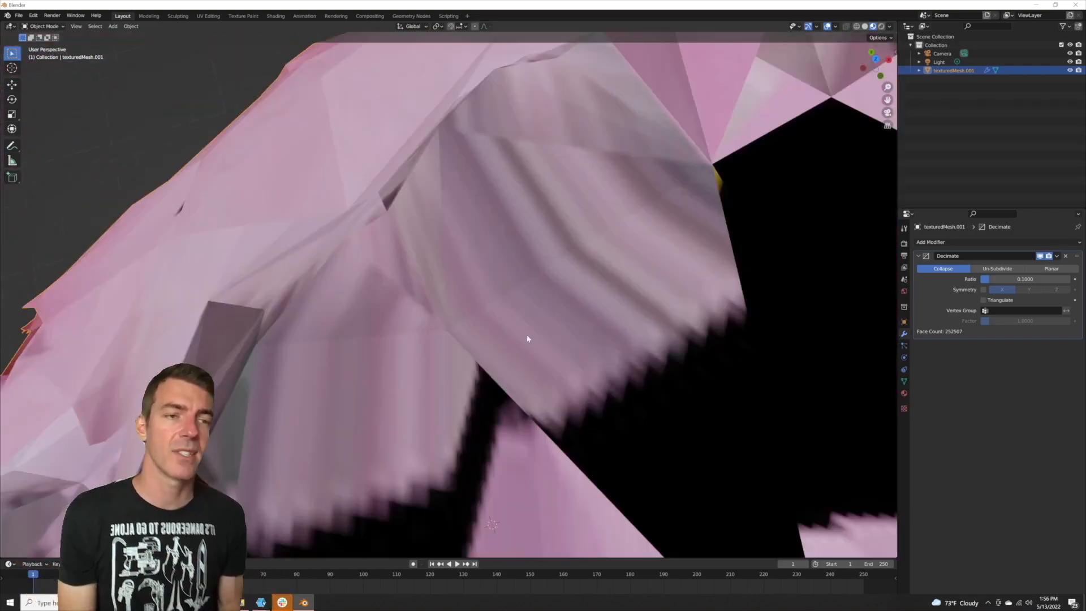
{"action": "scroll", "coordinate": [525, 337], "scroll_direction": "down", "scroll_amount": 6}
{"action": "scroll", "coordinate": [523, 334], "scroll_direction": "down", "scroll_amount": 4}
{"action": "scroll", "coordinate": [517, 315], "scroll_direction": "up", "scroll_amount": 4}
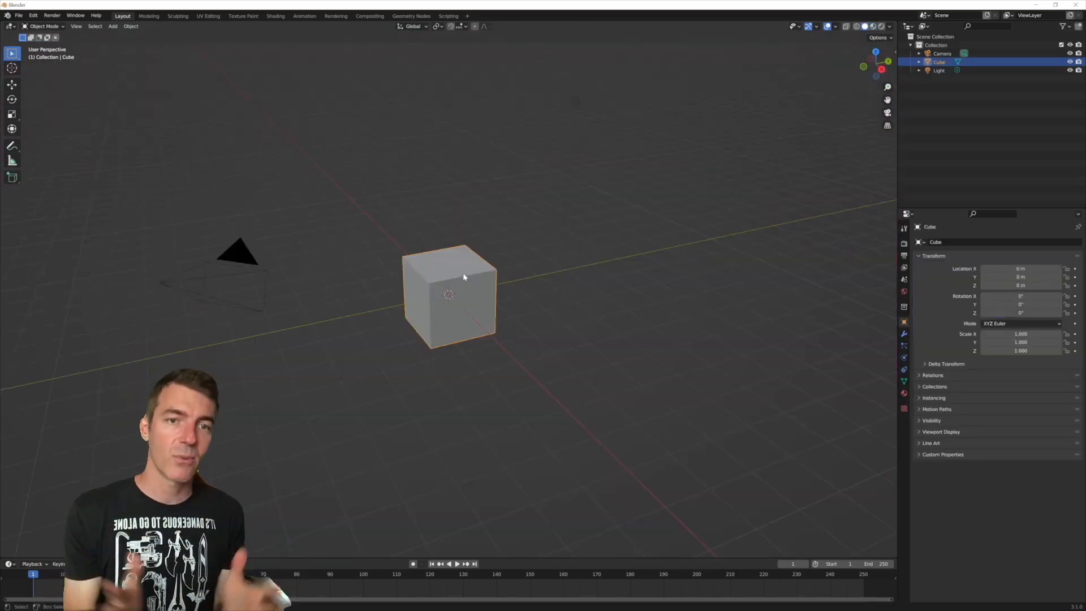
Step: Delete the default cube from the new scene and bring up the file commands
{"action": "key", "text": "Delete"}
{"action": "left_click", "coordinate": [35, 16]}
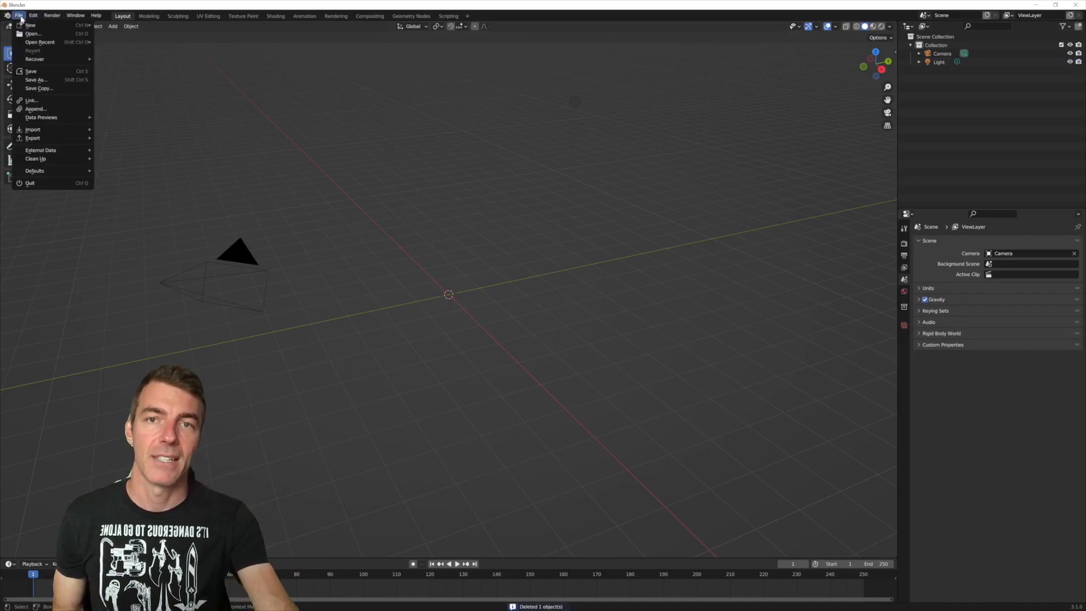
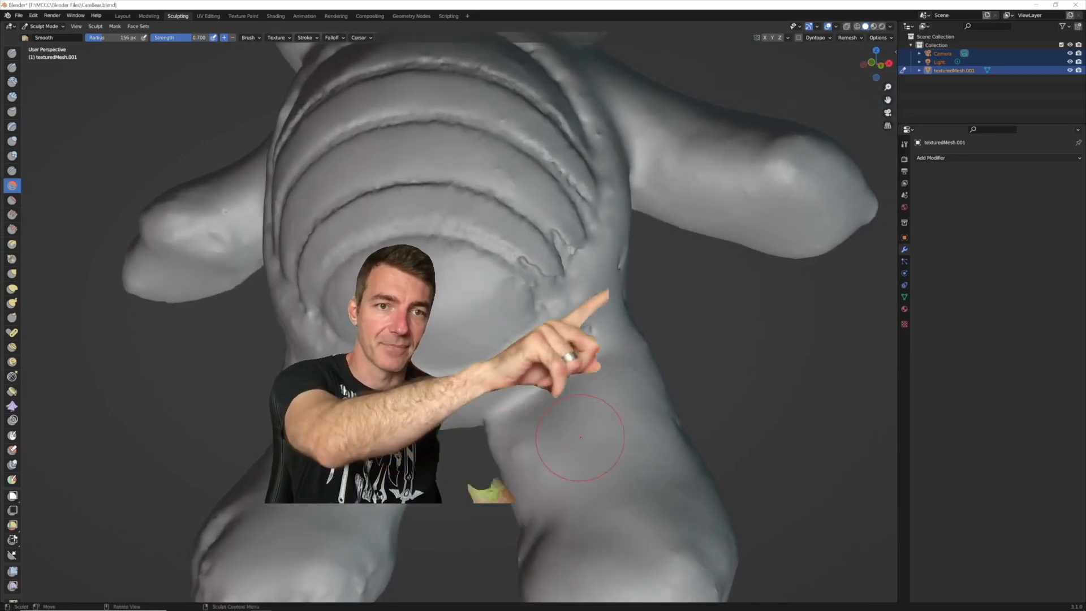
Step: Smooth the bumps on the outer side of the bear's left foot with the Smooth brush at strength 0.700
{"action": "scroll", "coordinate": [599, 439], "scroll_direction": "up", "scroll_amount": 2}
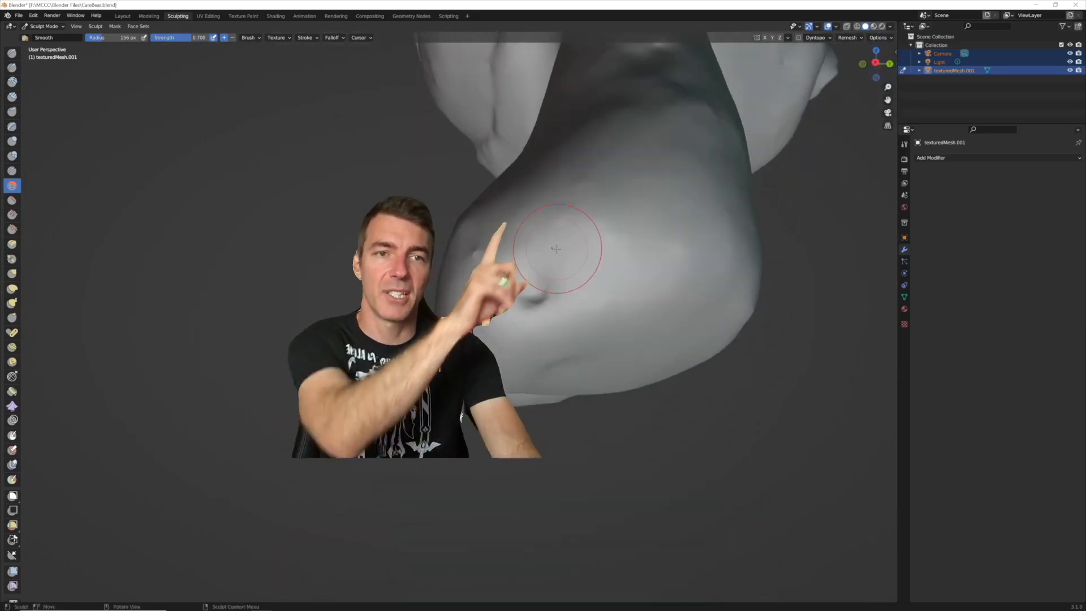
{"action": "left_click_drag", "start_coordinate": [638, 339], "coordinate": [607, 310]}
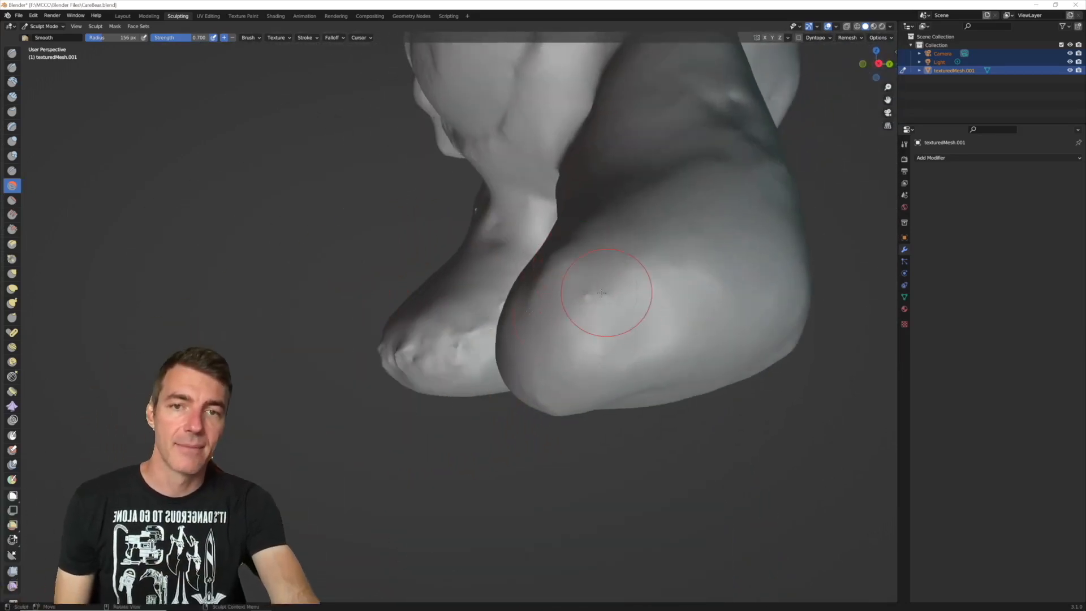
{"action": "middle_click_drag", "start_coordinate": [601, 291], "coordinate": [342, 356]}
Step: Smooth the rough spots on the front and outer side of the bear's right foot with the Smooth brush
{"action": "left_click_drag", "start_coordinate": [283, 345], "coordinate": [238, 316]}
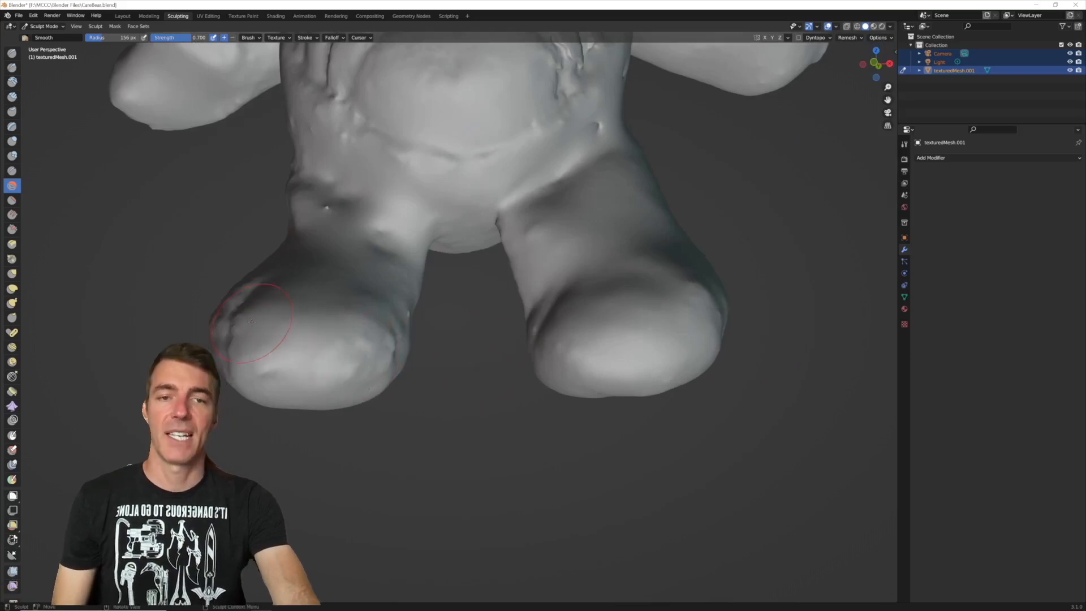
{"action": "middle_click_drag", "start_coordinate": [238, 316], "coordinate": [294, 311]}
{"action": "scroll", "coordinate": [283, 308], "scroll_direction": "up", "scroll_amount": 2}
{"action": "left_click_drag", "start_coordinate": [244, 271], "coordinate": [210, 286]}
{"action": "scroll", "coordinate": [198, 305], "scroll_direction": "up", "scroll_amount": 2}
{"action": "mouse_move", "coordinate": [192, 311]}
{"action": "middle_mouse_down"}
{"action": "mouse_move", "coordinate": [255, 324]}
{"action": "mouse_move", "coordinate": [347, 417]}
{"action": "middle_mouse_up"}
{"action": "left_click_drag", "start_coordinate": [351, 405], "coordinate": [293, 481]}
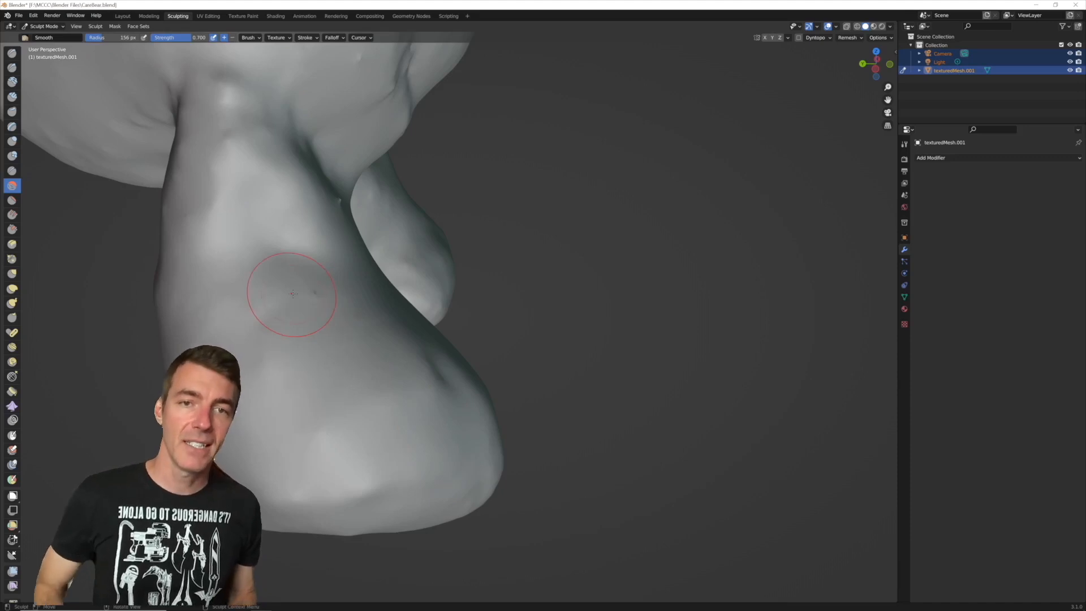
Step: Examine the smoothed legs and the whole bear, switch to Material Preview and inspect the texture close up
{"action": "scroll", "coordinate": [320, 357], "scroll_direction": "down", "scroll_amount": 6}
{"action": "middle_click_drag", "start_coordinate": [574, 341], "coordinate": [577, 346]}
{"action": "scroll", "coordinate": [500, 245], "scroll_direction": "up", "scroll_amount": 4}
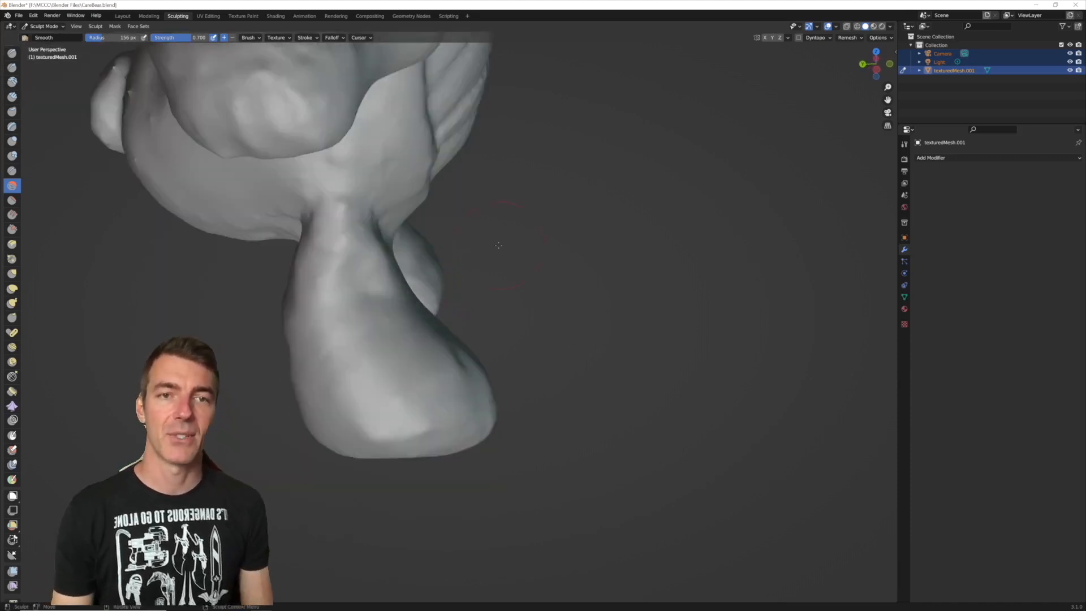
{"action": "mouse_move", "coordinate": [441, 226]}
{"action": "middle_mouse_down", "text": "shift"}
{"action": "mouse_move", "coordinate": [528, 374]}
{"action": "mouse_move", "coordinate": [520, 357]}
{"action": "mouse_move", "coordinate": [553, 451]}
{"action": "middle_mouse_up", "text": "shift"}
{"action": "scroll", "coordinate": [525, 359], "scroll_direction": "down", "scroll_amount": 5}
{"action": "scroll", "coordinate": [525, 359], "scroll_direction": "down", "scroll_amount": 2}
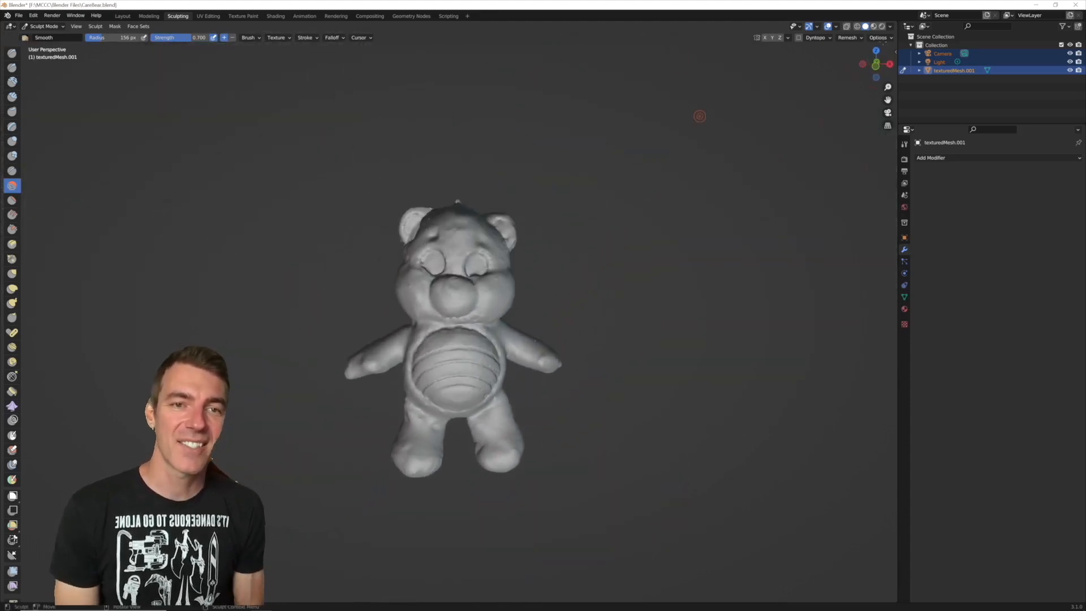
{"action": "left_click", "coordinate": [874, 26]}
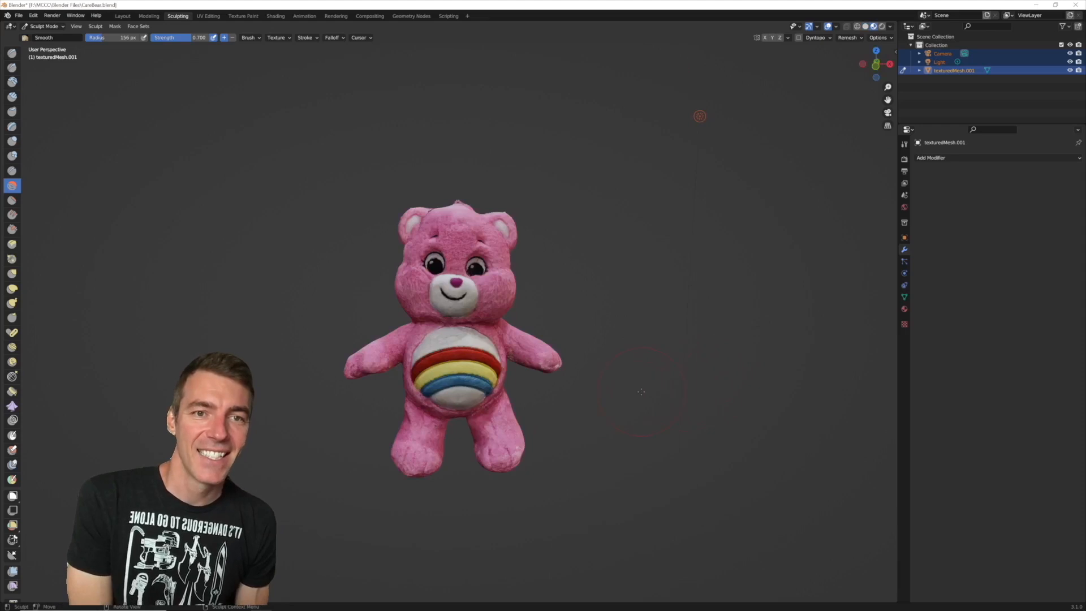
{"action": "scroll", "coordinate": [641, 391], "scroll_direction": "up", "scroll_amount": 2}
{"action": "middle_click_drag", "start_coordinate": [641, 391], "coordinate": [819, 359]}
{"action": "scroll", "coordinate": [485, 494], "scroll_direction": "up", "scroll_amount": 2}
{"action": "scroll", "coordinate": [486, 494], "scroll_direction": "up", "scroll_amount": 2}
{"action": "middle_click_drag", "start_coordinate": [486, 494], "coordinate": [382, 127], "text": "shift"}
{"action": "scroll", "coordinate": [498, 429], "scroll_direction": "up", "scroll_amount": 2}
{"action": "middle_click_drag", "start_coordinate": [472, 407], "coordinate": [667, 339]}
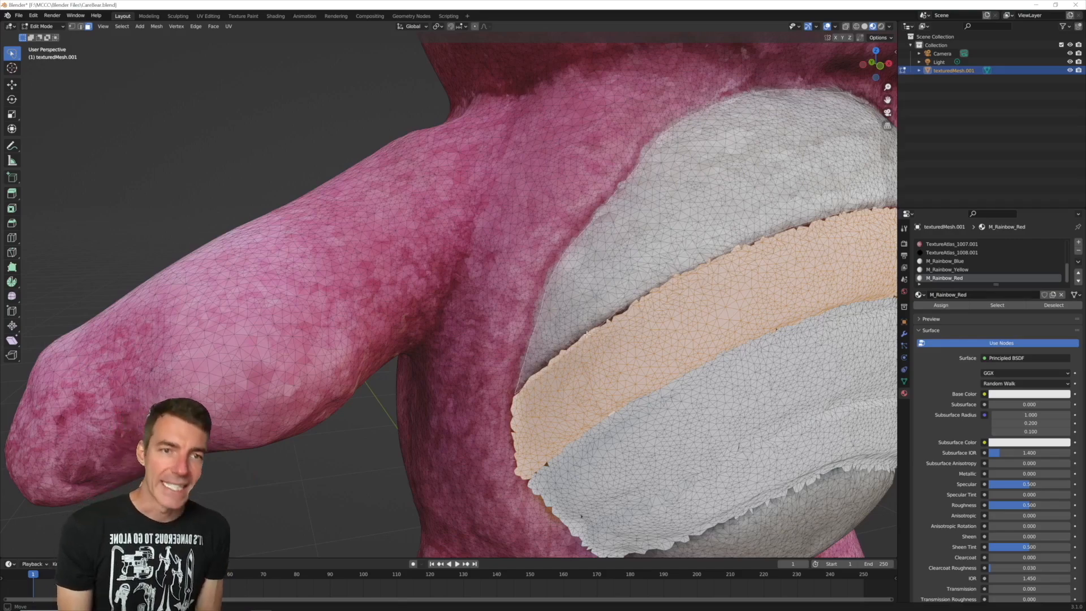
Step: Lasso-select the faces of the white belly area above the red rainbow stripe, across its full width
{"action": "left_click_drag", "start_coordinate": [533, 374], "coordinate": [517, 391]}
{"action": "middle_click_drag", "start_coordinate": [518, 195], "coordinate": [461, 203]}
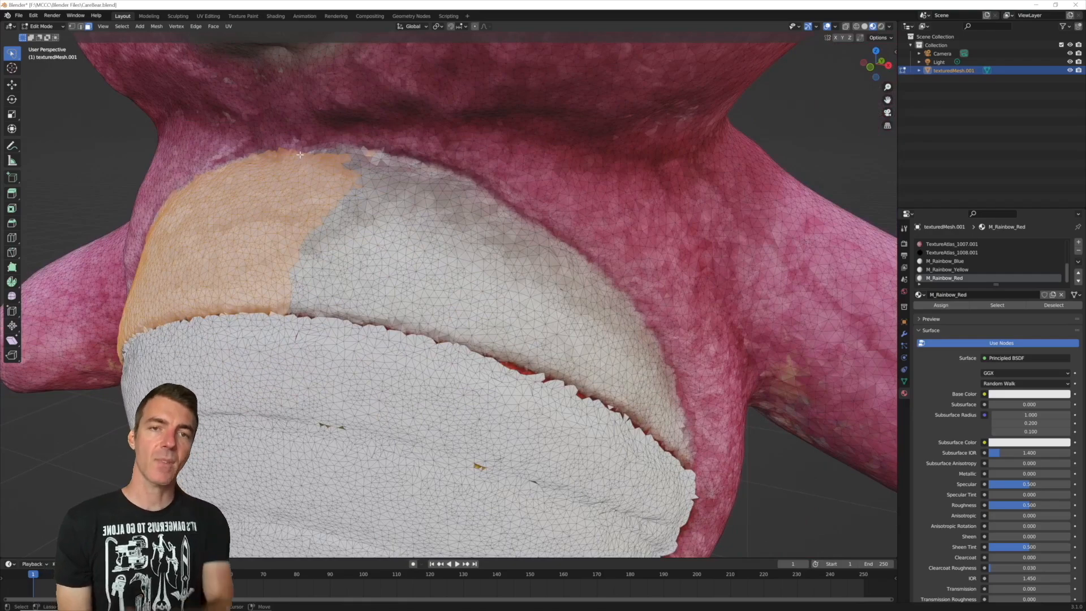
{"action": "mouse_move", "coordinate": [362, 149]}
{"action": "left_mouse_down"}
{"action": "mouse_move", "coordinate": [484, 192]}
{"action": "mouse_move", "coordinate": [598, 273]}
{"action": "mouse_move", "coordinate": [656, 346]}
{"action": "mouse_move", "coordinate": [689, 461]}
{"action": "left_mouse_up"}
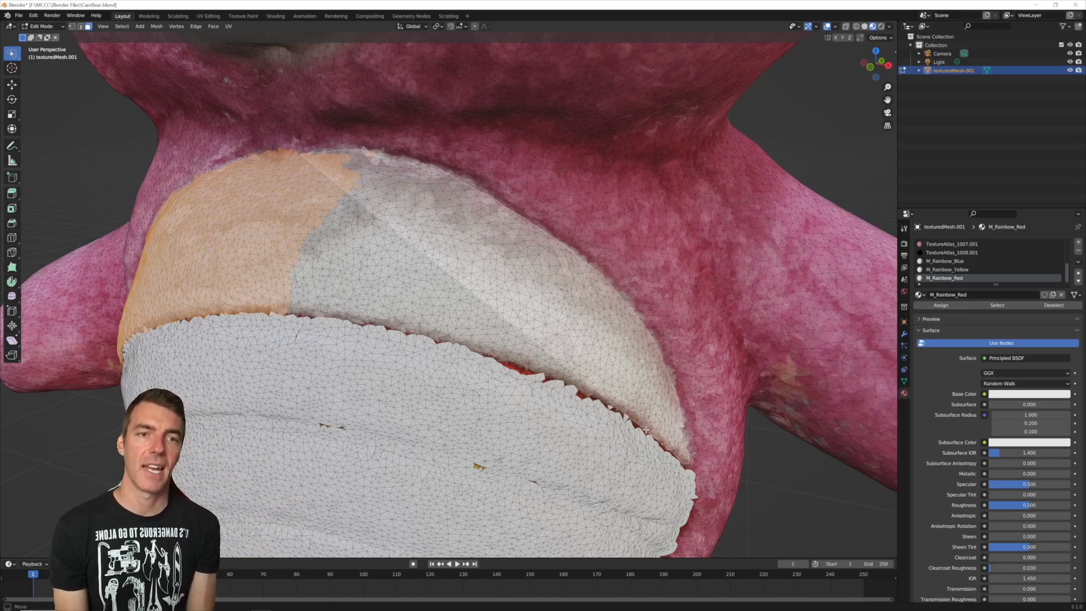
{"action": "mouse_move", "coordinate": [562, 382]}
{"action": "left_mouse_down"}
{"action": "mouse_move", "coordinate": [386, 327]}
{"action": "mouse_move", "coordinate": [284, 310]}
{"action": "left_mouse_up"}
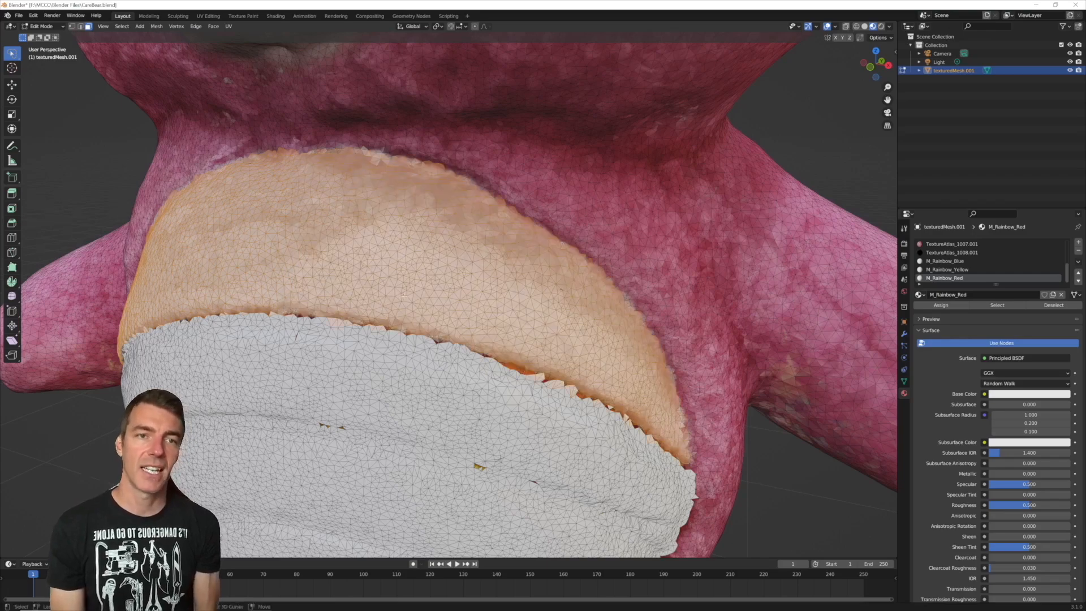
Step: Add the faces of the white belly oval below the rainbow to the selection by lassoing its outline
{"action": "middle_click_drag", "start_coordinate": [405, 295], "coordinate": [487, 68], "text": "shift"}
{"action": "middle_click_drag", "start_coordinate": [532, 295], "coordinate": [537, 260]}
{"action": "scroll", "coordinate": [600, 259], "scroll_direction": "up", "scroll_amount": 3}
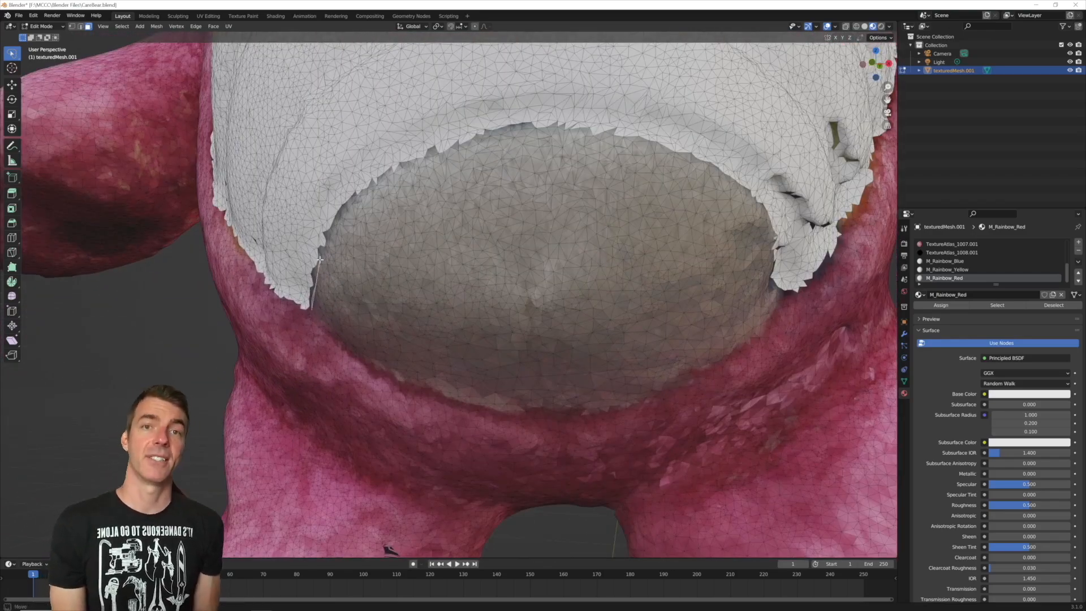
{"action": "mouse_move", "coordinate": [340, 216]}
{"action": "left_mouse_down"}
{"action": "mouse_move", "coordinate": [413, 158]}
{"action": "mouse_move", "coordinate": [495, 131]}
{"action": "mouse_move", "coordinate": [557, 128]}
{"action": "mouse_move", "coordinate": [704, 164]}
{"action": "mouse_move", "coordinate": [763, 209]}
{"action": "mouse_move", "coordinate": [776, 244]}
{"action": "mouse_move", "coordinate": [770, 327]}
{"action": "mouse_move", "coordinate": [736, 363]}
{"action": "mouse_move", "coordinate": [673, 393]}
{"action": "mouse_move", "coordinate": [506, 406]}
{"action": "mouse_move", "coordinate": [433, 393]}
{"action": "mouse_move", "coordinate": [379, 362]}
{"action": "left_mouse_up"}
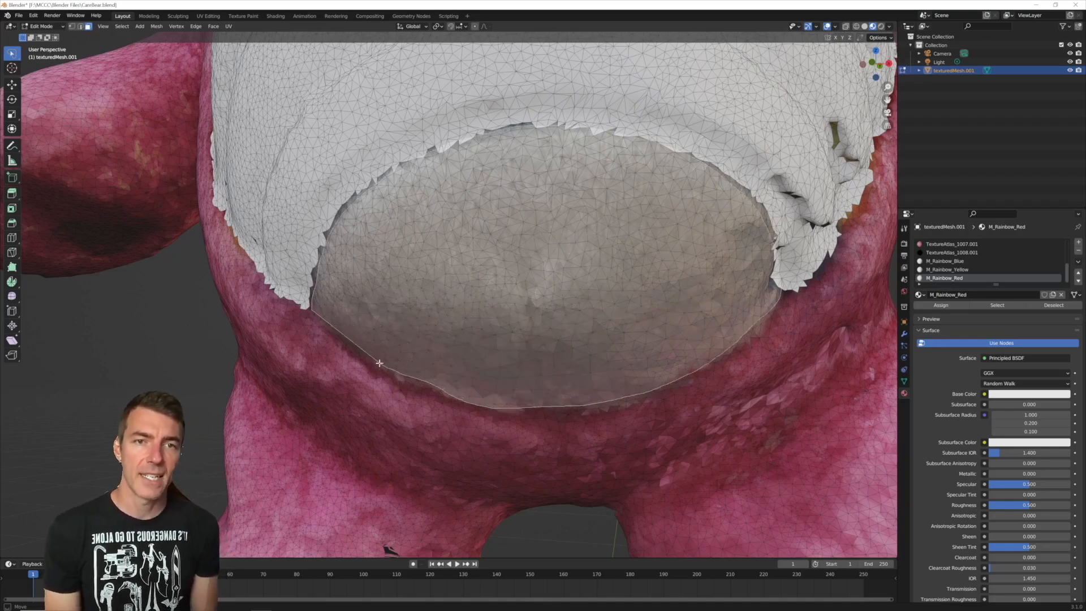
{"action": "left_click_drag", "start_coordinate": [334, 332], "coordinate": [318, 317]}
Step: Refine the selection along the lower oval's border with the rainbow, adding missed faces and deselecting stray rainbow faces
{"action": "middle_click_drag", "start_coordinate": [599, 286], "coordinate": [578, 284]}
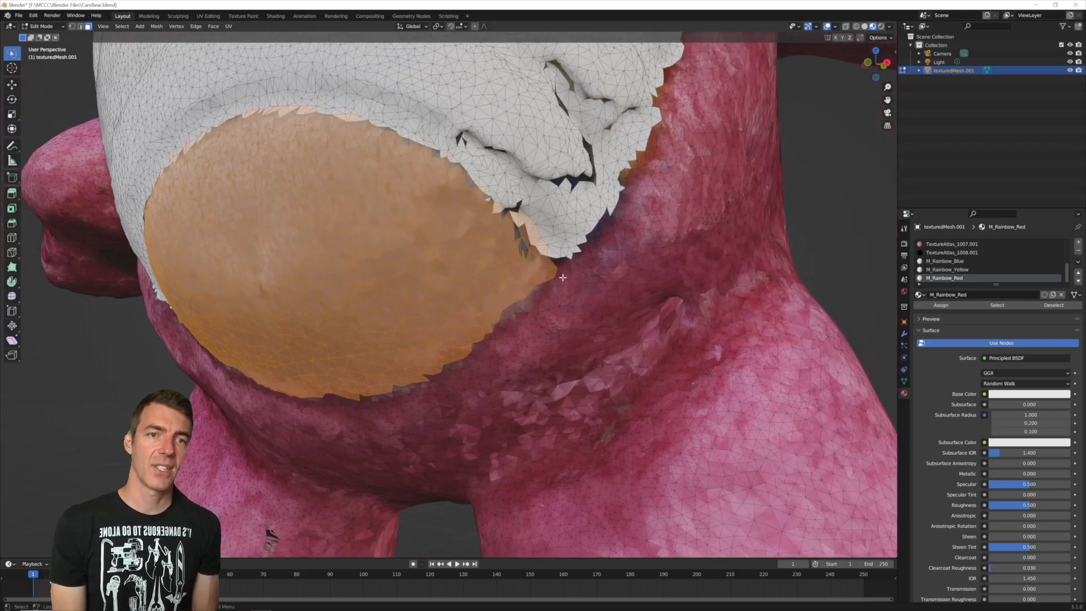
{"action": "scroll", "coordinate": [556, 261], "scroll_direction": "up", "scroll_amount": 2}
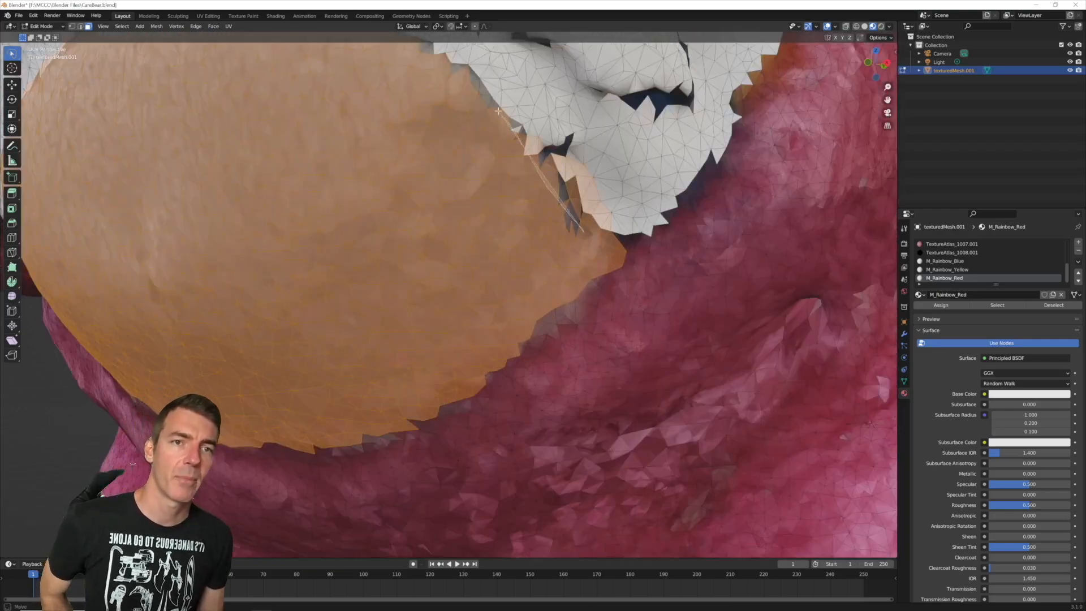
{"action": "mouse_move", "coordinate": [498, 112]}
{"action": "left_mouse_down", "text": "shift"}
{"action": "mouse_move", "coordinate": [450, 69]}
{"action": "mouse_move", "coordinate": [479, 188]}
{"action": "left_mouse_up", "text": "shift"}
{"action": "mouse_move", "coordinate": [402, 222]}
{"action": "middle_mouse_down"}
{"action": "mouse_move", "coordinate": [386, 222]}
{"action": "mouse_move", "coordinate": [519, 313]}
{"action": "middle_mouse_up"}
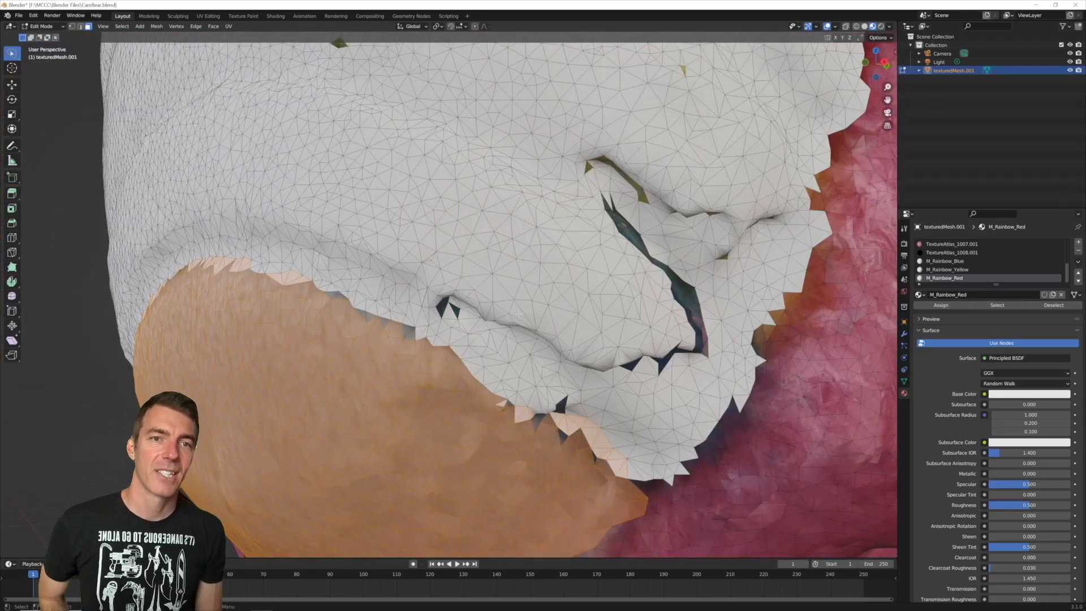
{"action": "left_click", "coordinate": [411, 335], "text": "shift"}
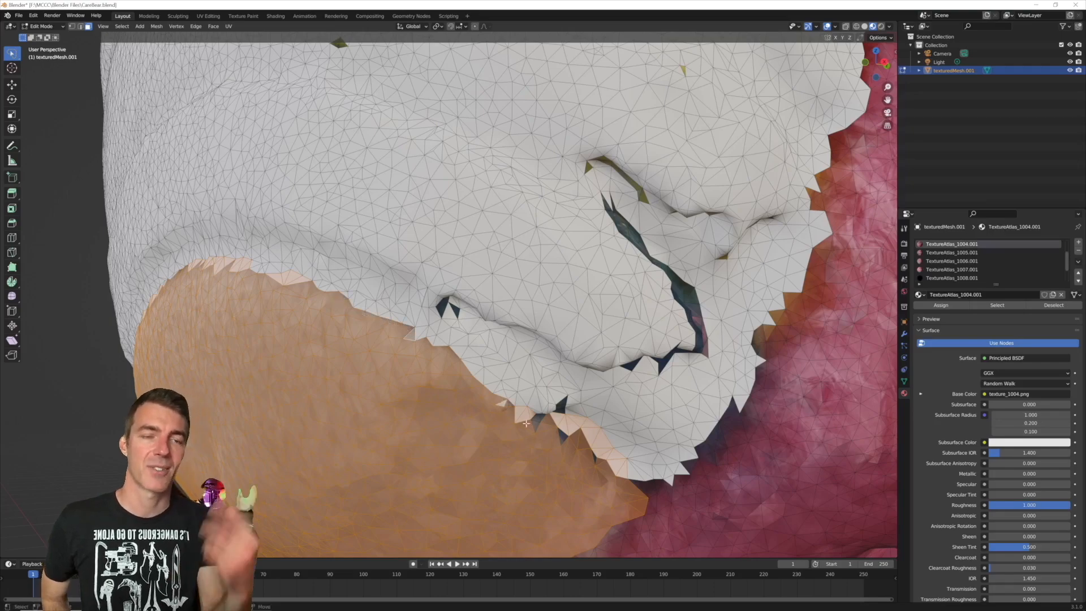
{"action": "left_click_drag", "start_coordinate": [567, 450], "coordinate": [589, 463], "text": "shift"}
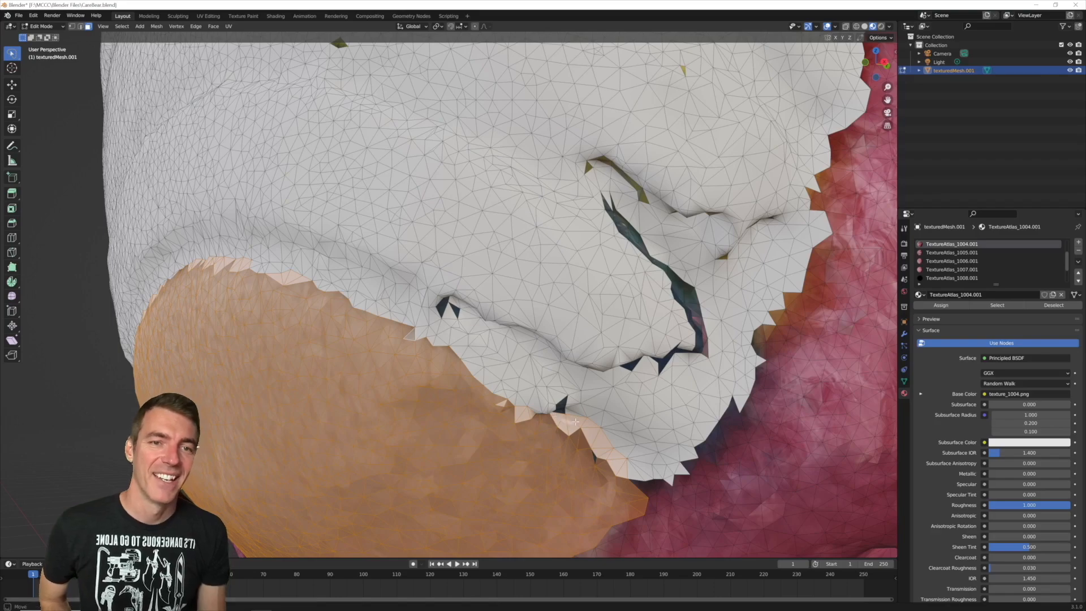
{"action": "left_click_drag", "start_coordinate": [635, 463], "coordinate": [550, 421], "text": "shift"}
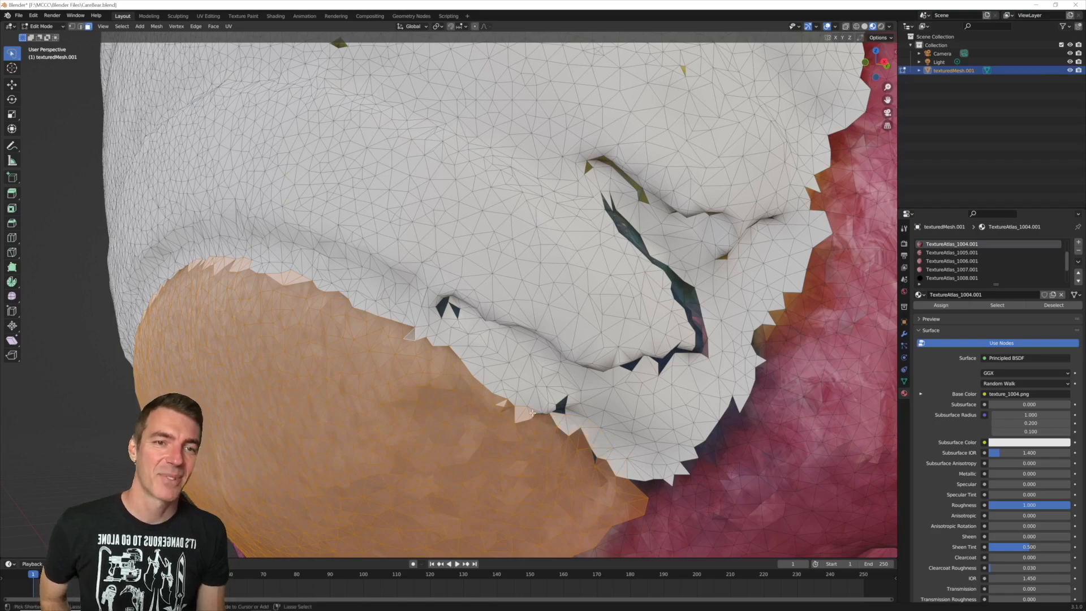
{"action": "middle_click_drag", "start_coordinate": [487, 376], "coordinate": [712, 349]}
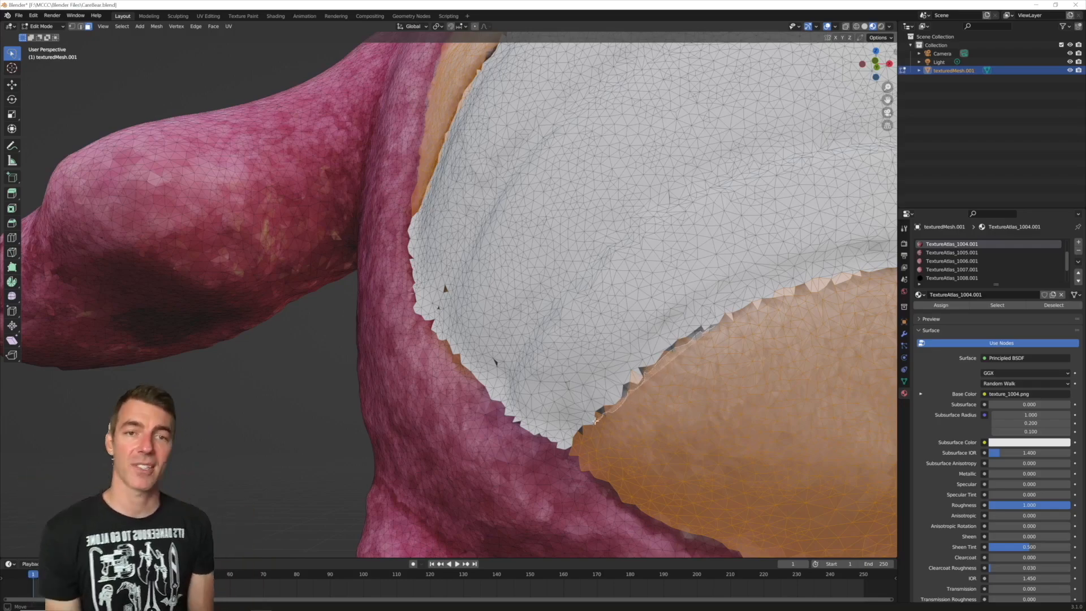
{"action": "left_click_drag", "start_coordinate": [577, 434], "coordinate": [695, 452], "text": "shift"}
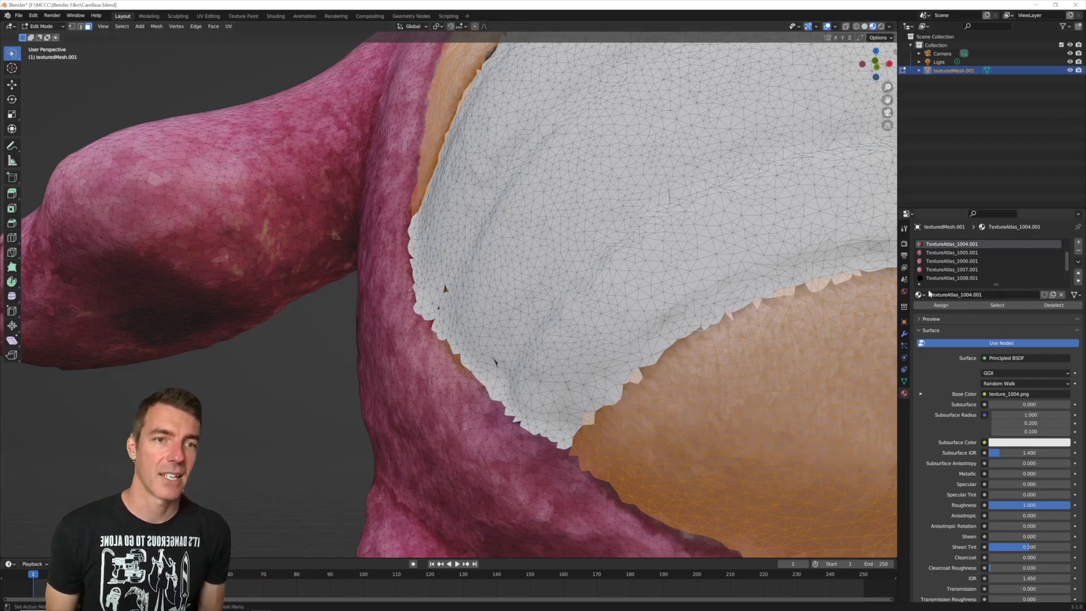
Step: Create a new material in an additional slot on the bear and name it M_Fur_White
{"action": "scroll", "coordinate": [1010, 260], "scroll_direction": "down", "scroll_amount": 3}
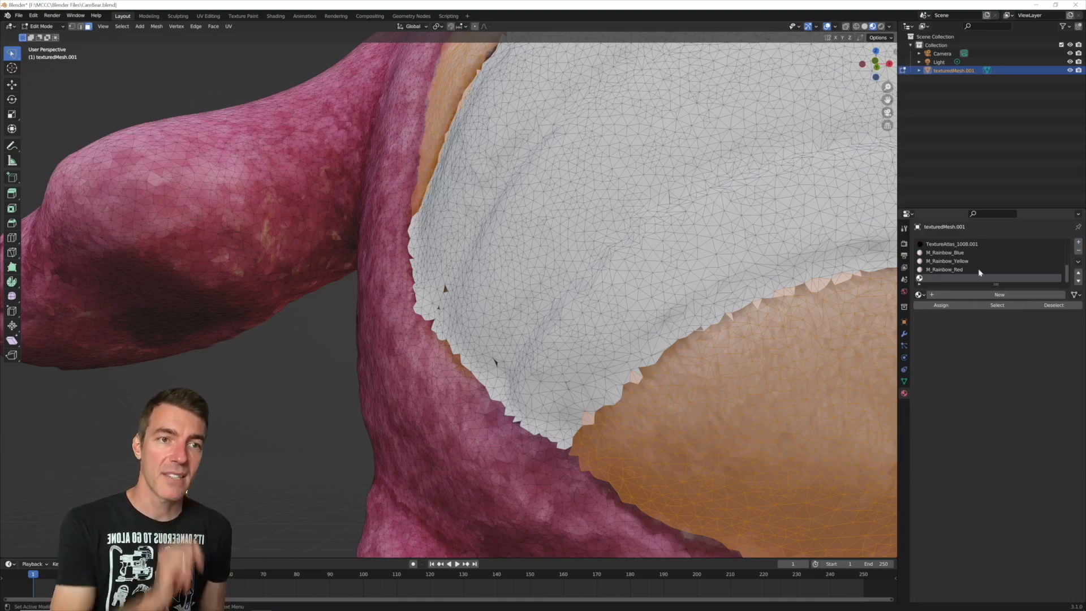
{"action": "left_click", "coordinate": [994, 295]}
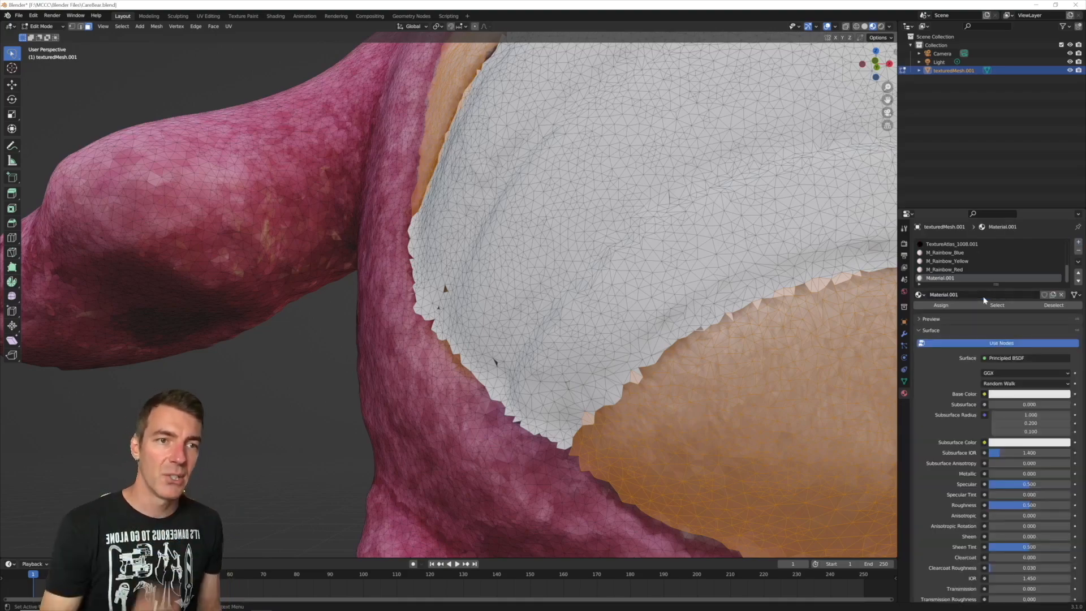
{"action": "left_click", "coordinate": [957, 294]}
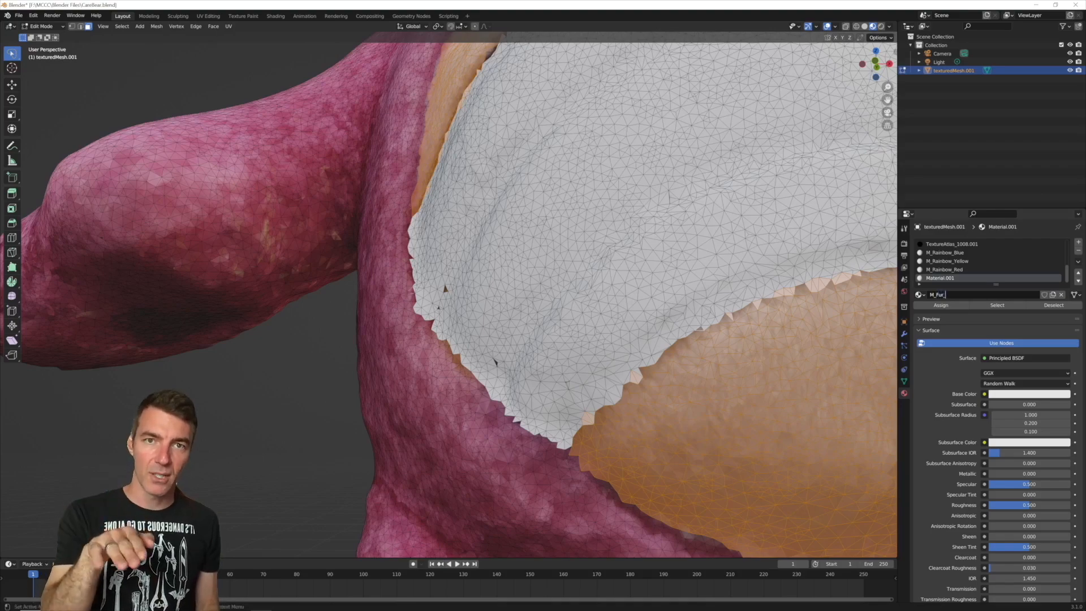
{"action": "key", "text": "Return"}
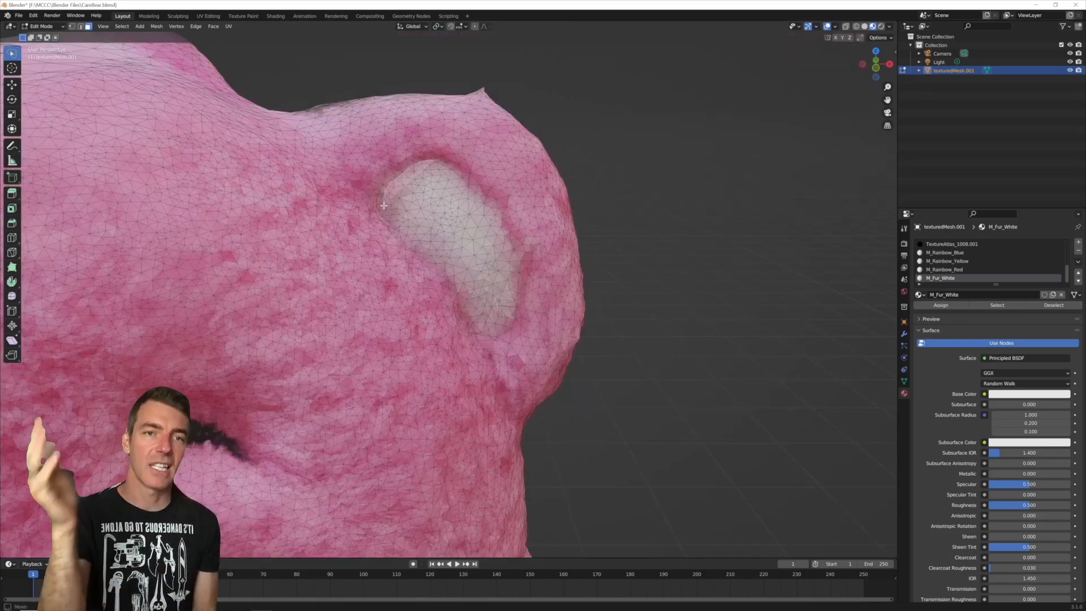
Step: Lasso the white inner patch of the bear's left ear, and trace the white muzzle fur along the mouth's upper edge
{"action": "mouse_move", "coordinate": [433, 257]}
{"action": "left_mouse_down"}
{"action": "mouse_move", "coordinate": [485, 334]}
{"action": "mouse_move", "coordinate": [508, 320]}
{"action": "mouse_move", "coordinate": [514, 270]}
{"action": "left_mouse_up"}
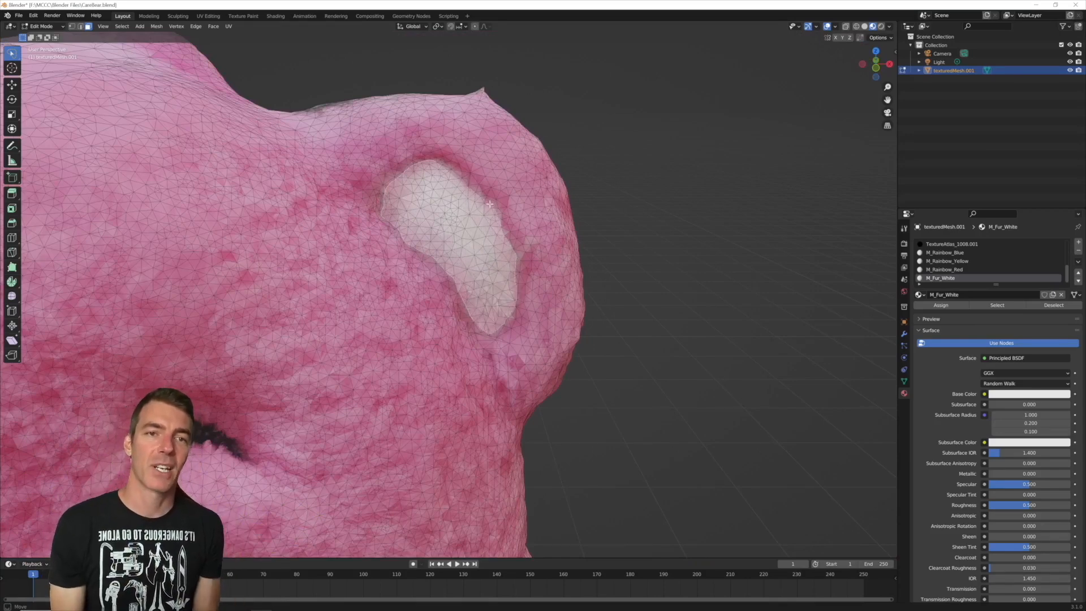
{"action": "left_click_drag", "start_coordinate": [442, 163], "coordinate": [443, 164]}
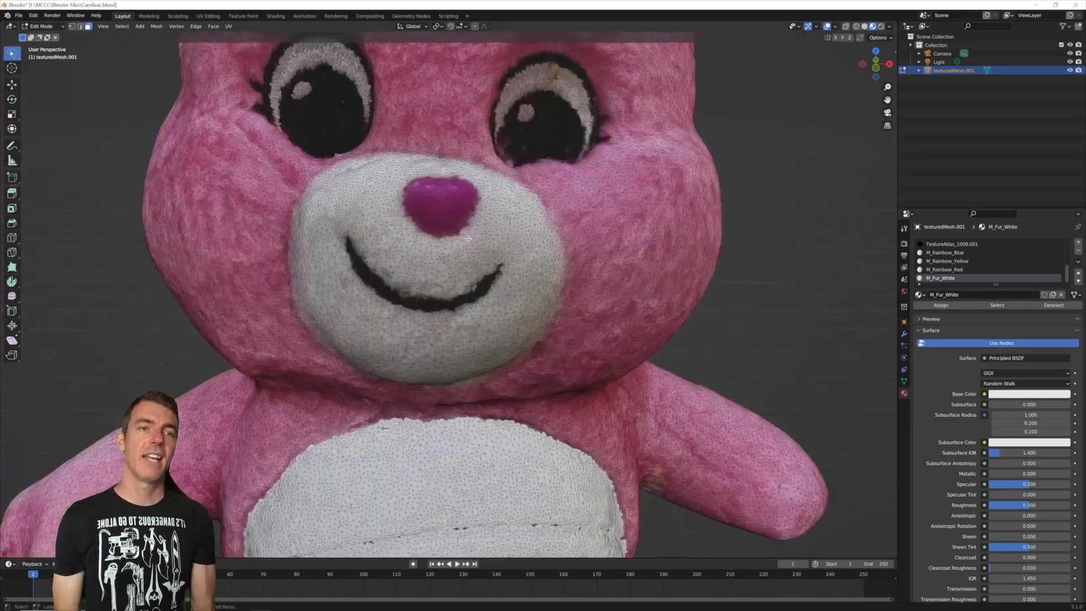
{"action": "scroll", "coordinate": [468, 238], "scroll_direction": "up", "scroll_amount": 4}
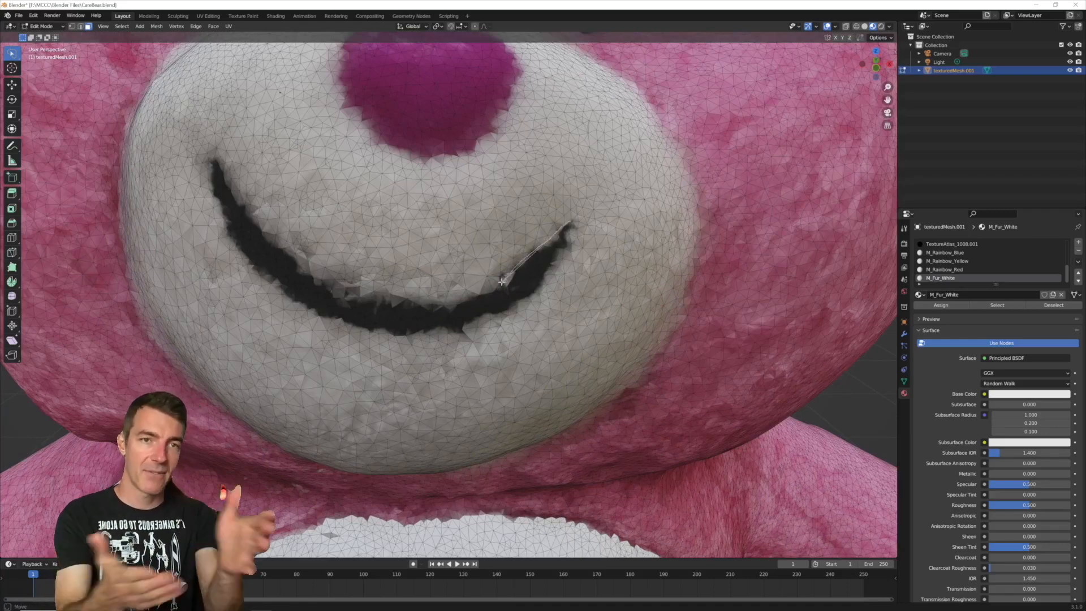
{"action": "left_click_drag", "start_coordinate": [502, 282], "coordinate": [393, 301]}
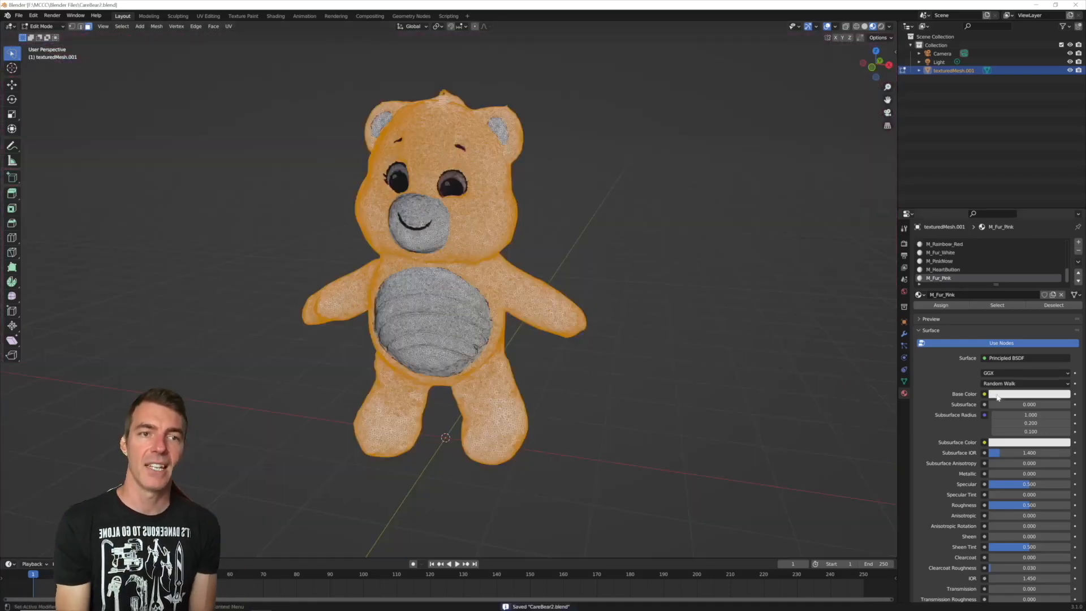
Step: Set the base color of the M_Fur_Pink material to magenta and return to Object Mode
{"action": "left_click", "coordinate": [1006, 395]}
{"action": "left_click", "coordinate": [1041, 325]}
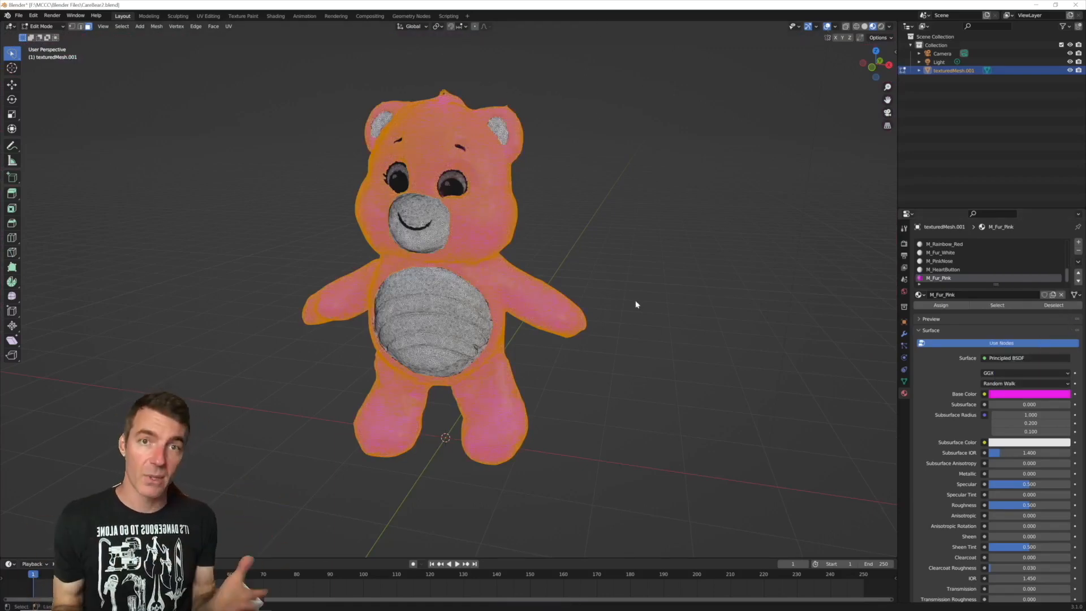
{"action": "key", "text": "Tab"}
{"action": "middle_click_drag", "start_coordinate": [509, 290], "coordinate": [515, 295]}
{"action": "scroll", "coordinate": [516, 294], "scroll_direction": "up", "scroll_amount": 1}
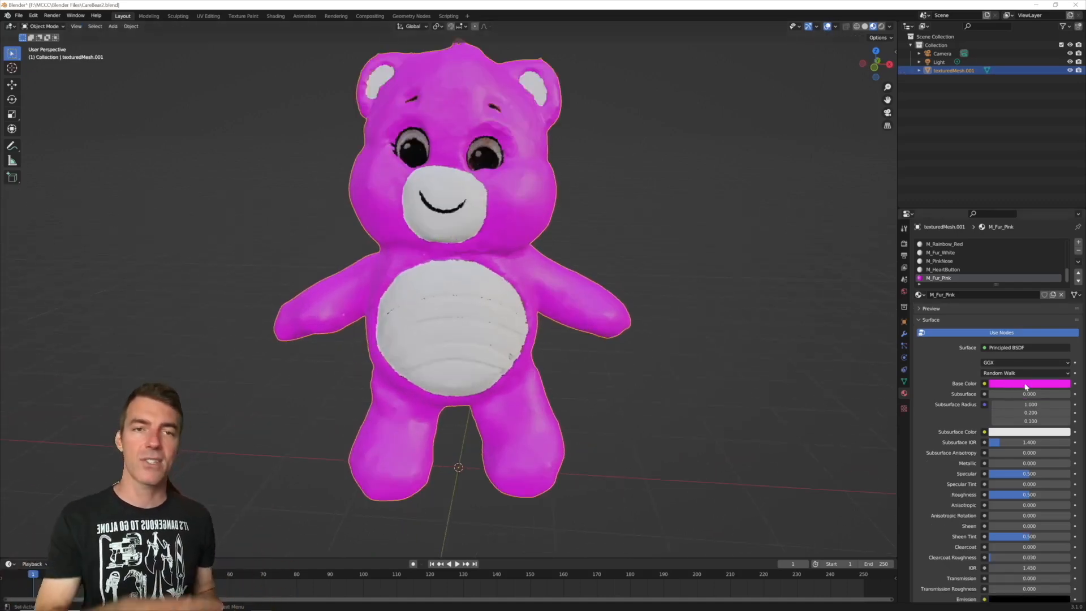
Step: Adjust the base color of M_Fur_Pink to a softer reddish pink
{"action": "left_click", "coordinate": [1025, 386]}
{"action": "left_click_drag", "start_coordinate": [1046, 317], "coordinate": [1036, 311]}
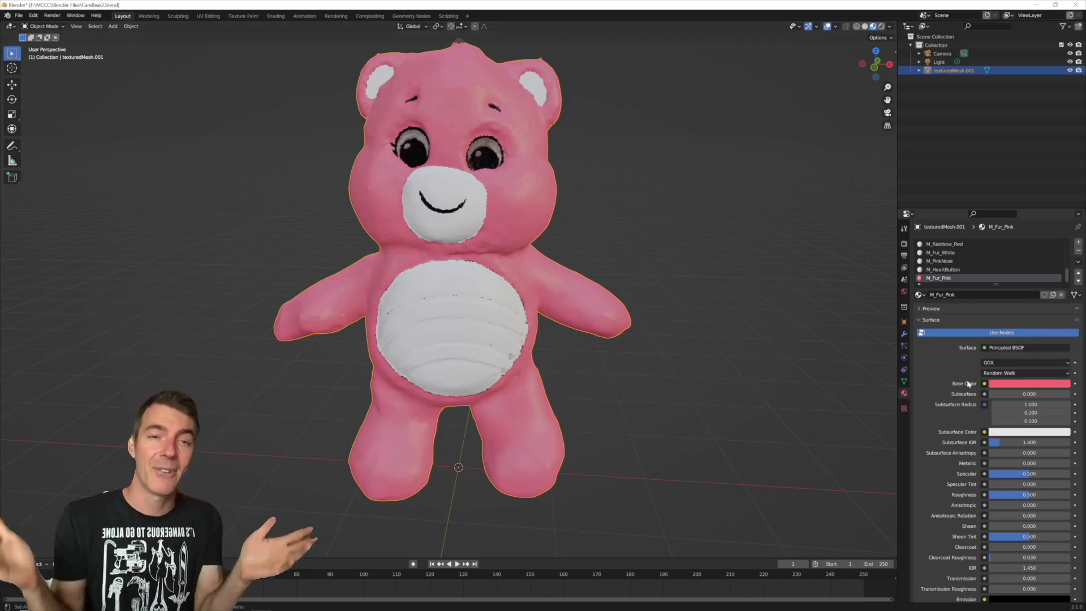
Step: Set the base color of the M_HeartButton material to saturated red
{"action": "left_click", "coordinate": [951, 270]}
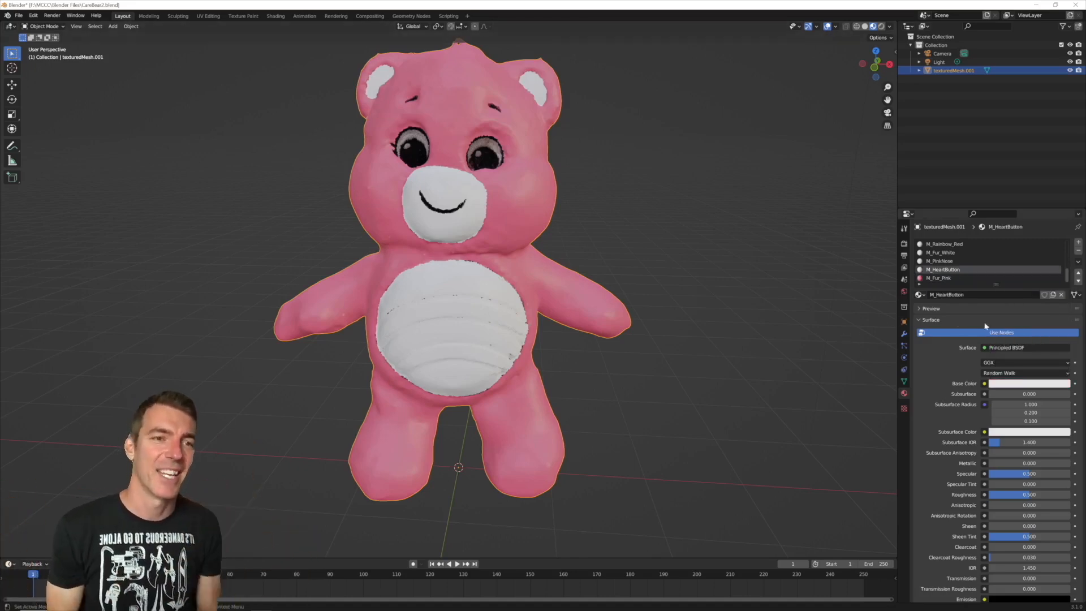
{"action": "left_click", "coordinate": [1027, 383]}
{"action": "left_click", "coordinate": [1028, 319]}
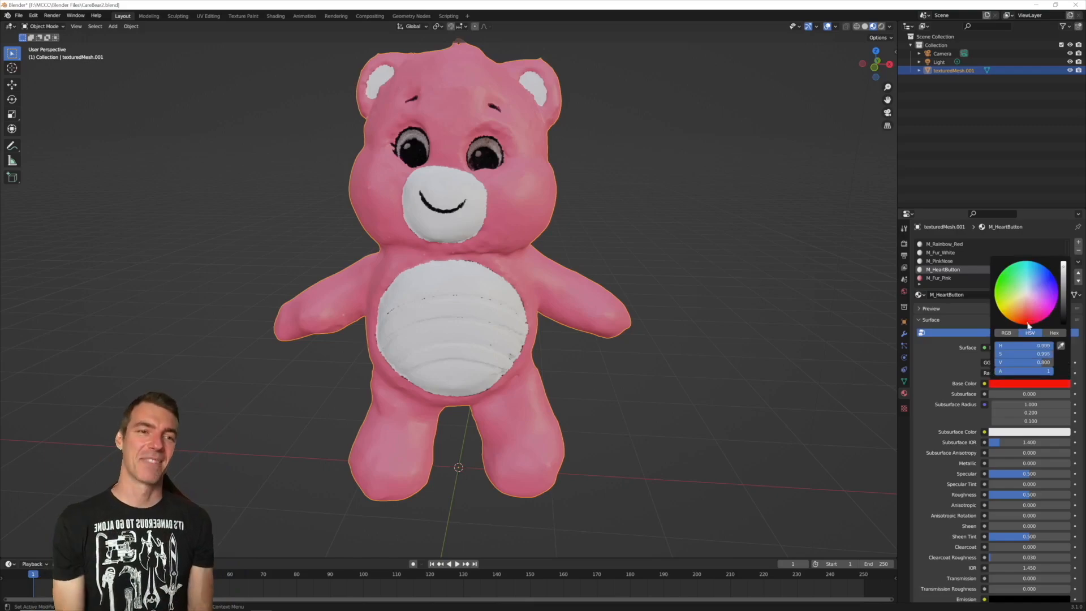
{"action": "middle_click_drag", "start_coordinate": [594, 316], "coordinate": [437, 310]}
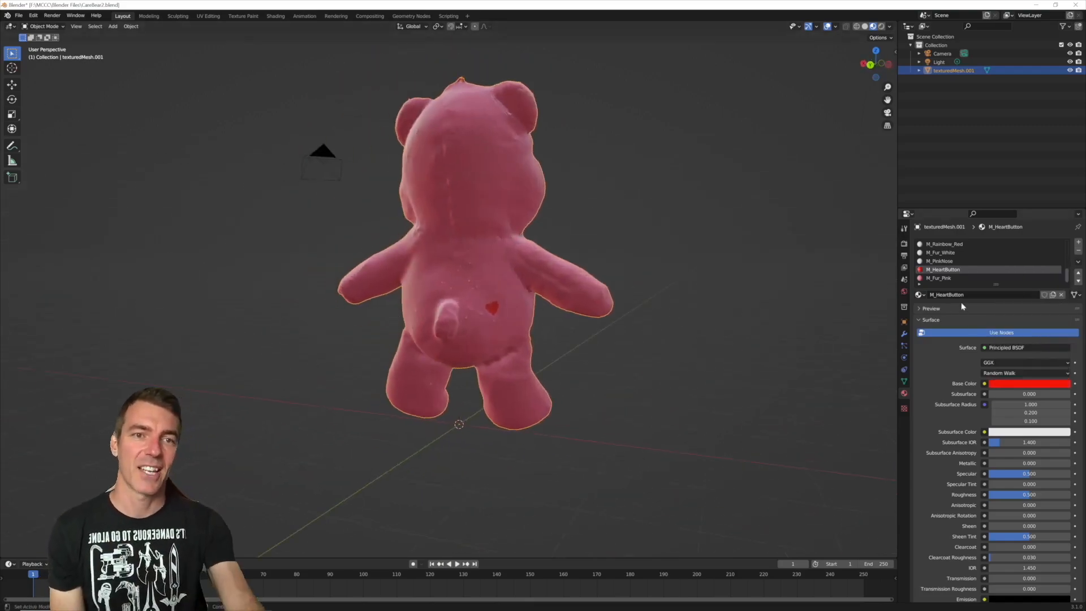
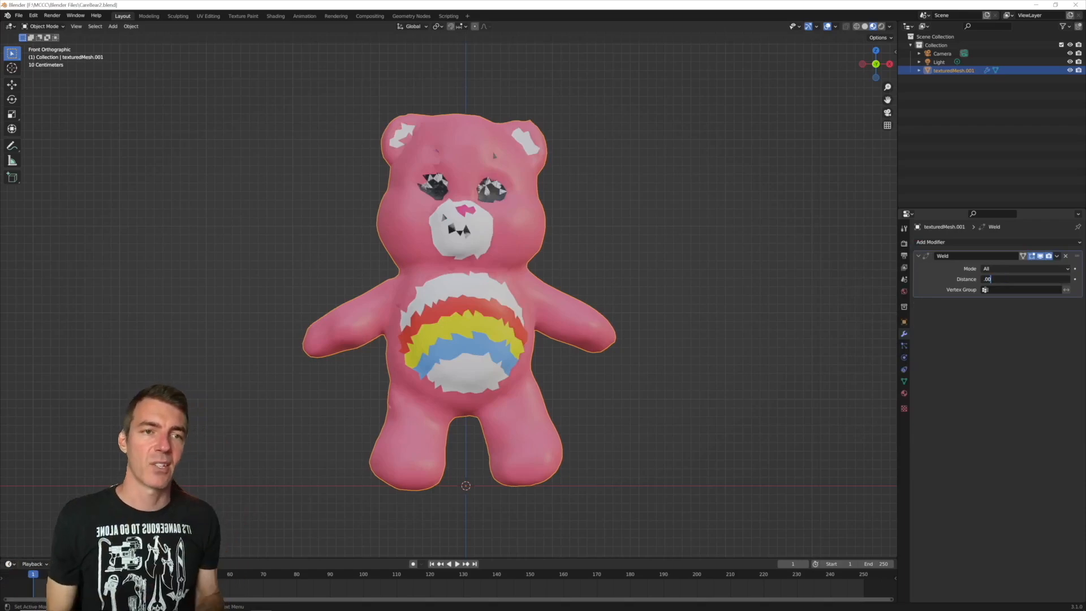
Step: Finish setting the Weld modifier's merge distance and apply the modifier to the bear mesh
{"action": "key", "text": "Return"}
{"action": "middle_click_drag", "start_coordinate": [498, 292], "coordinate": [543, 325]}
{"action": "scroll", "coordinate": [517, 328], "scroll_direction": "up", "scroll_amount": 4}
{"action": "left_click", "coordinate": [1058, 256]}
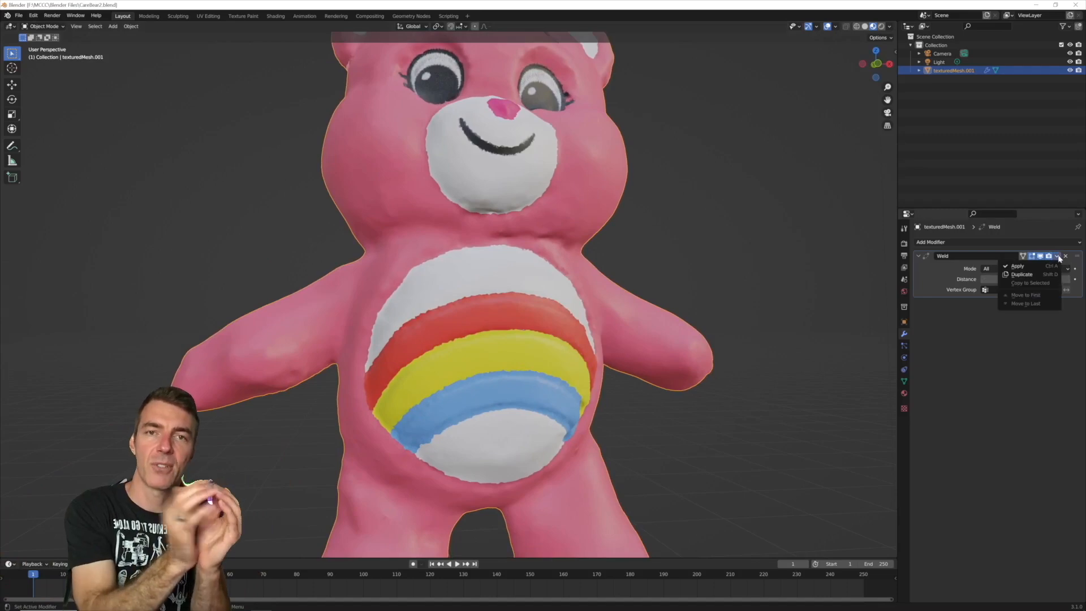
{"action": "left_click", "coordinate": [1033, 266]}
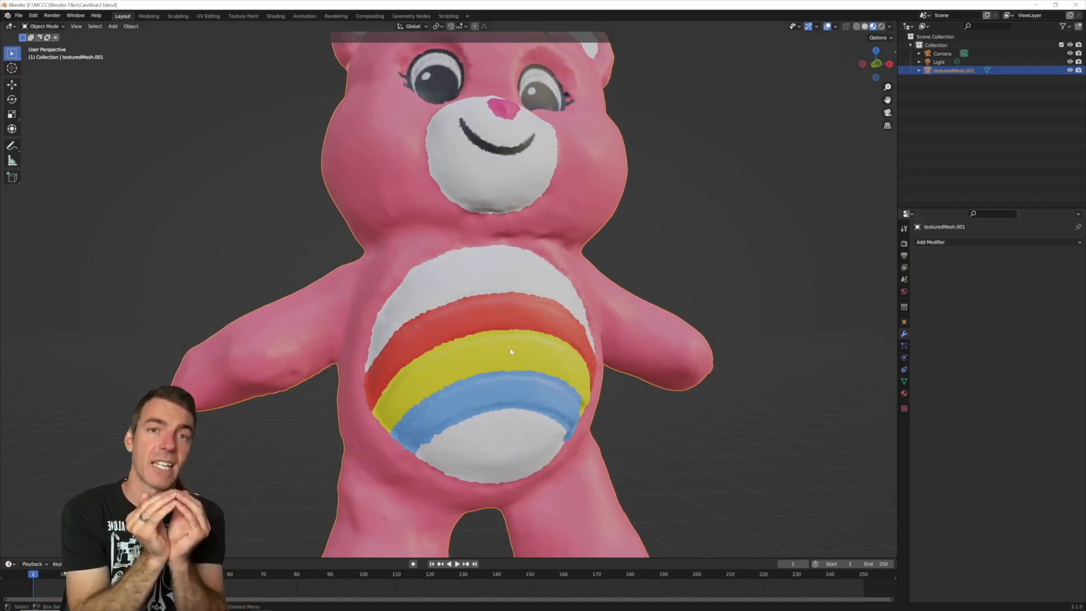
Step: Sculpt away the small bumps on the bear's back around the tail and heart button with the Smooth brush at strength 0.700
{"action": "middle_click_drag", "start_coordinate": [517, 350], "coordinate": [494, 358]}
{"action": "middle_click_drag", "start_coordinate": [498, 429], "coordinate": [515, 351]}
{"action": "scroll", "coordinate": [515, 350], "scroll_direction": "up", "scroll_amount": 6}
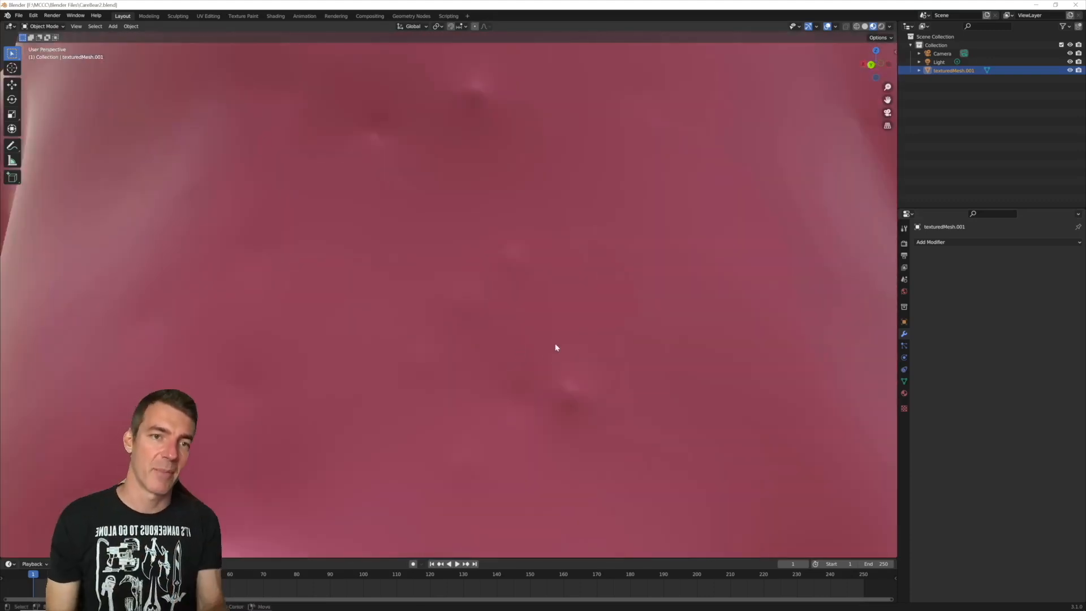
{"action": "scroll", "coordinate": [556, 347], "scroll_direction": "down", "scroll_amount": 5}
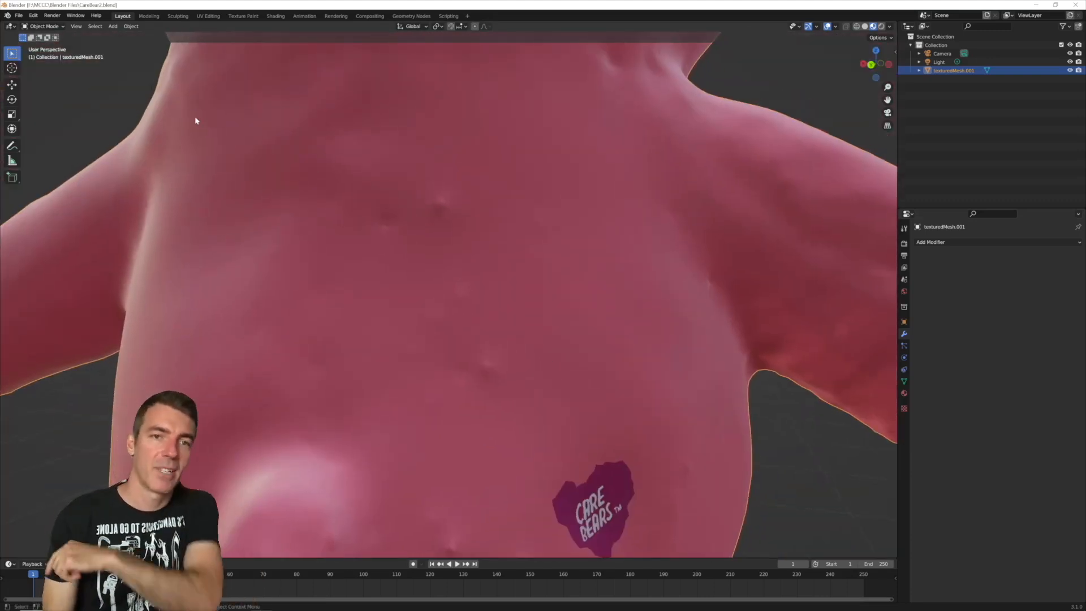
{"action": "left_click", "coordinate": [177, 16]}
{"action": "middle_click_drag", "start_coordinate": [351, 257], "coordinate": [480, 200]}
{"action": "scroll", "coordinate": [571, 348], "scroll_direction": "up", "scroll_amount": 5}
{"action": "scroll", "coordinate": [480, 200], "scroll_direction": "up", "scroll_amount": 3}
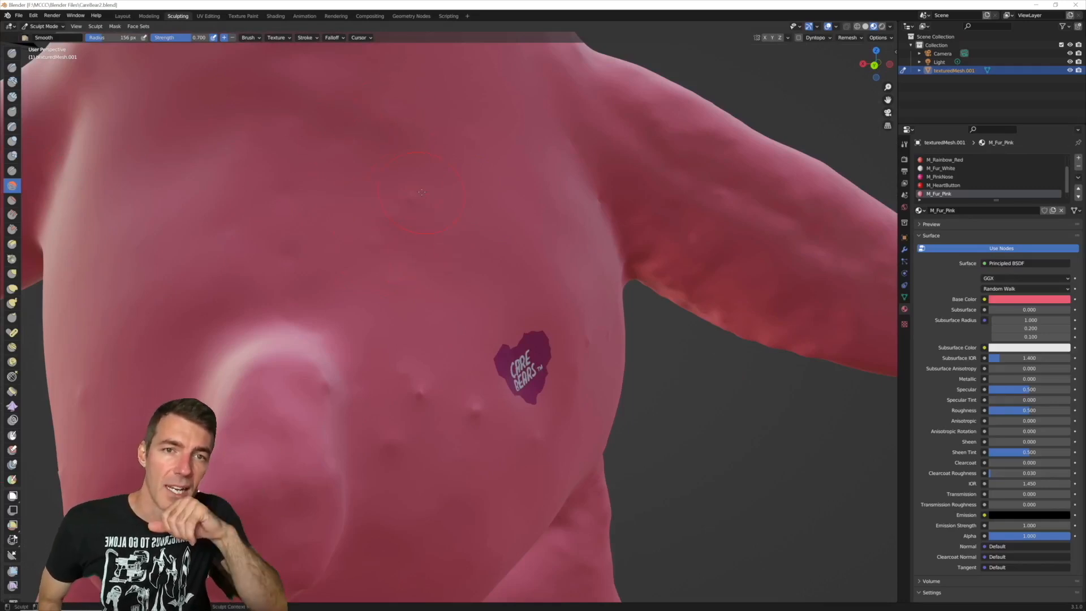
{"action": "middle_click_drag", "start_coordinate": [427, 400], "coordinate": [340, 405]}
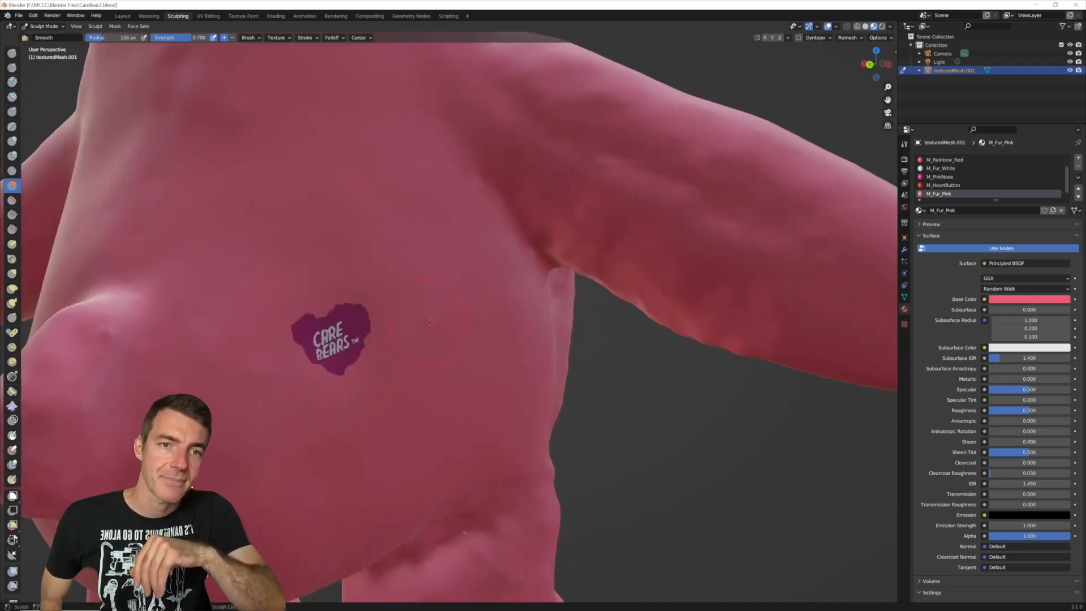
{"action": "middle_click_drag", "start_coordinate": [429, 335], "coordinate": [253, 403]}
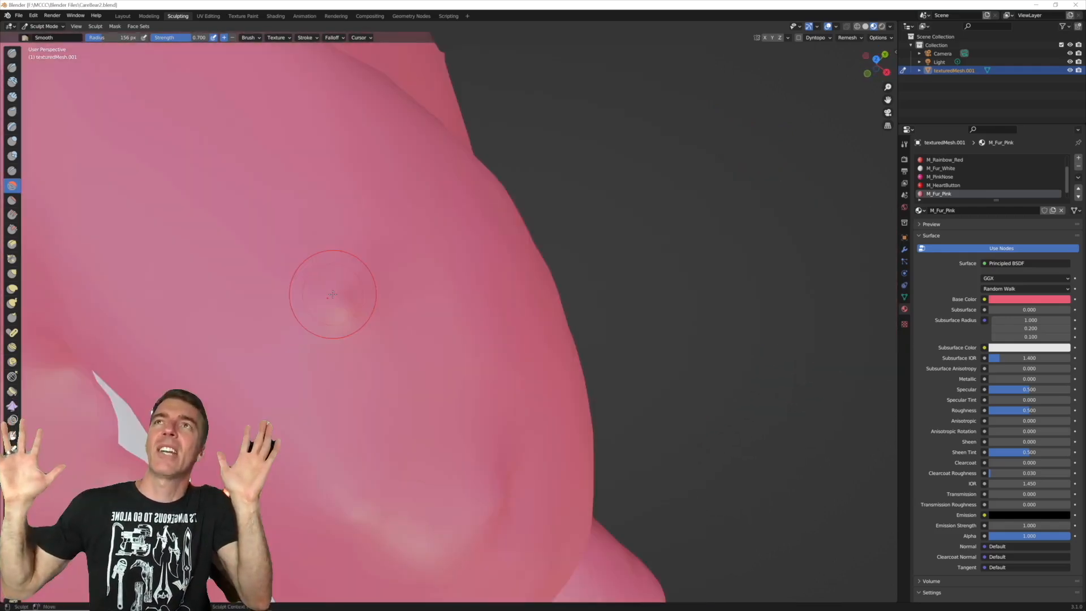
{"action": "middle_click_drag", "start_coordinate": [332, 295], "coordinate": [436, 254]}
{"action": "scroll", "coordinate": [424, 291], "scroll_direction": "down", "scroll_amount": 5}
{"action": "scroll", "coordinate": [422, 294], "scroll_direction": "down", "scroll_amount": 5}
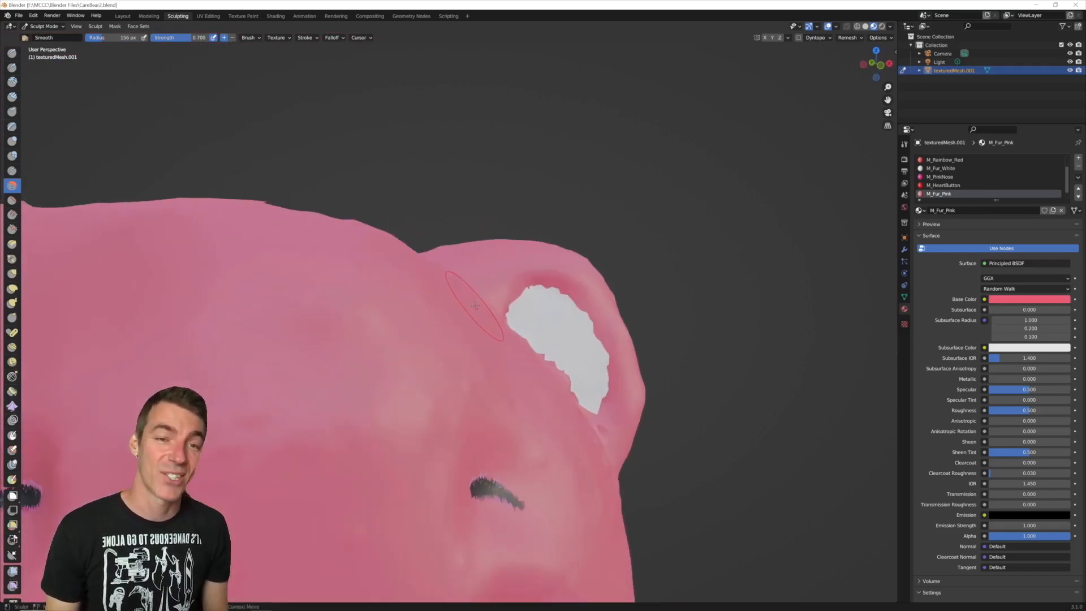
Step: Select the bear's entire right ear, front and back, in Edit Mode from the front view with see-through wireframe shading
{"action": "key", "text": "KP_1"}
{"action": "scroll", "coordinate": [481, 304], "scroll_direction": "down", "scroll_amount": 1}
{"action": "middle_click_drag", "start_coordinate": [408, 362], "coordinate": [343, 297]}
{"action": "scroll", "coordinate": [343, 297], "scroll_direction": "down", "scroll_amount": 1}
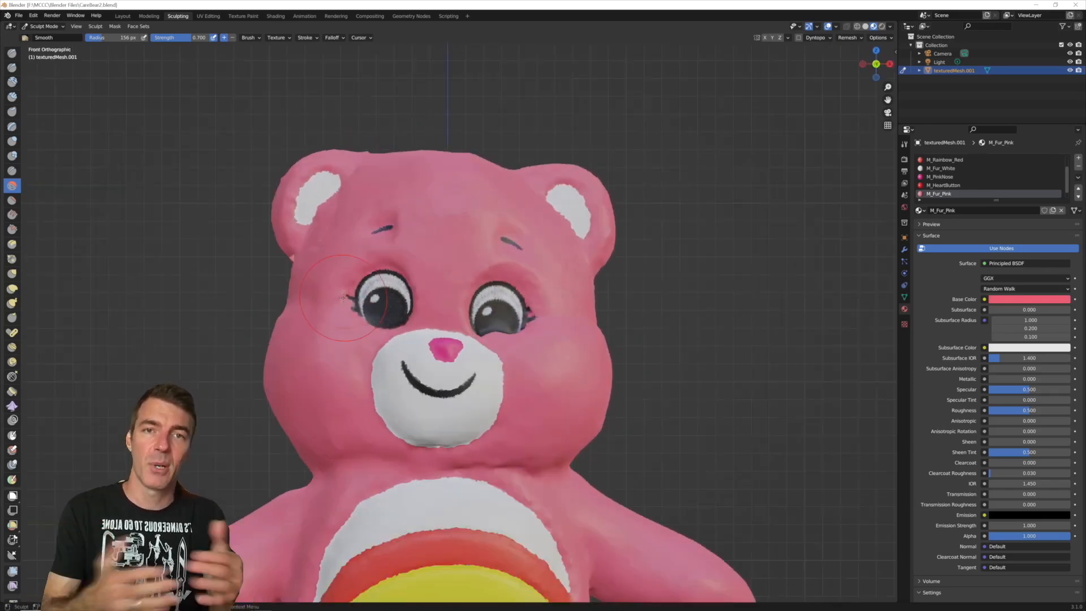
{"action": "key", "text": "KP_1"}
{"action": "scroll", "coordinate": [483, 327], "scroll_direction": "down", "scroll_amount": 2}
{"action": "scroll", "coordinate": [483, 327], "scroll_direction": "up", "scroll_amount": 4}
{"action": "scroll", "coordinate": [348, 190], "scroll_direction": "down", "scroll_amount": 3}
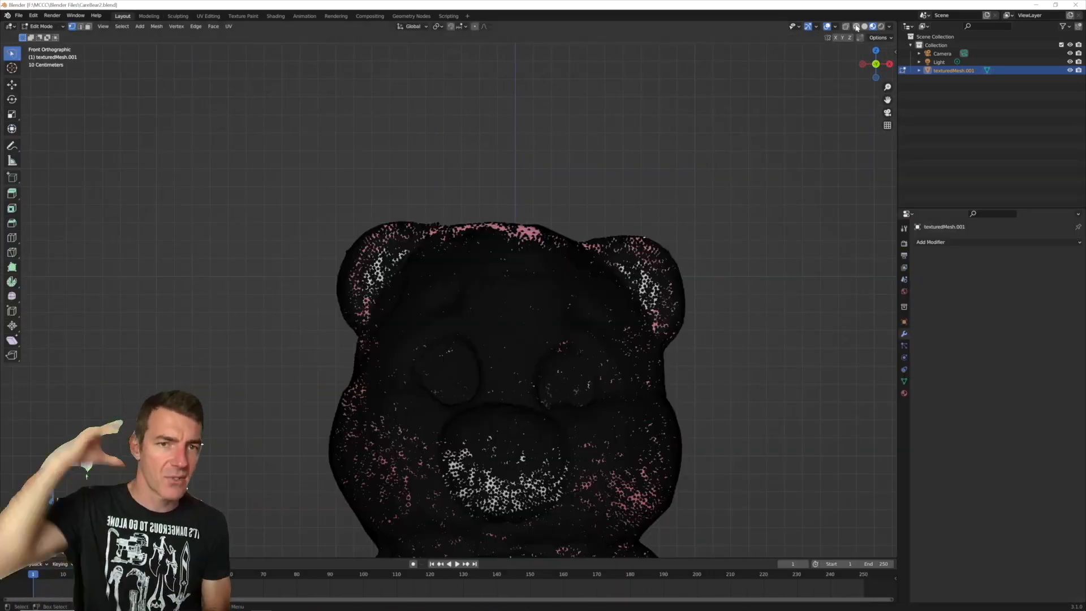
{"action": "left_click", "coordinate": [856, 26]}
{"action": "mouse_move", "coordinate": [450, 220]}
{"action": "left_mouse_down"}
{"action": "mouse_move", "coordinate": [320, 316]}
{"action": "mouse_move", "coordinate": [343, 361]}
{"action": "left_mouse_up"}
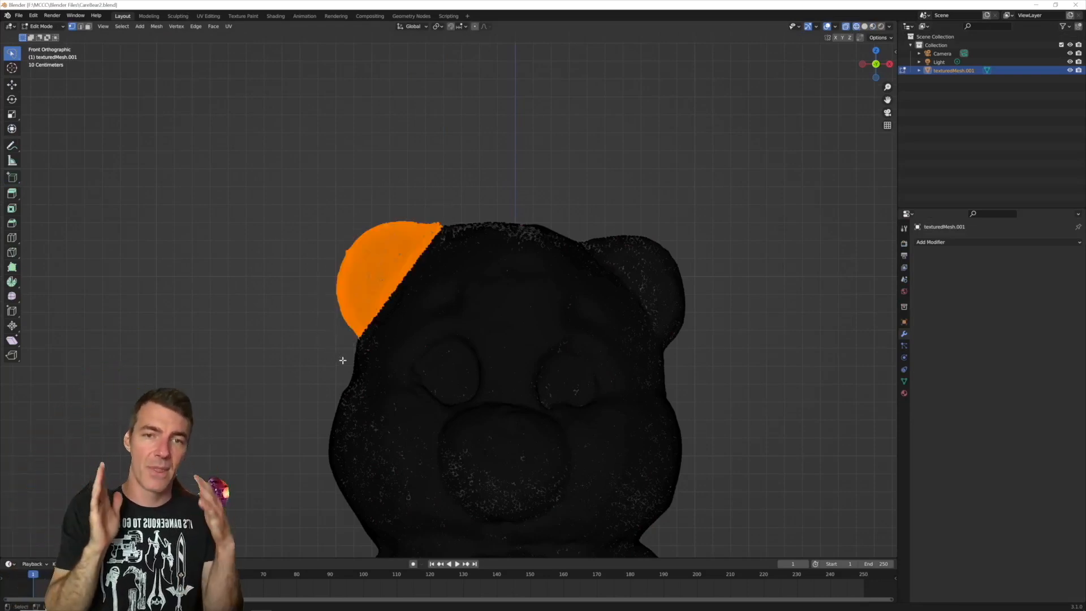
{"action": "scroll", "coordinate": [365, 274], "scroll_direction": "down", "scroll_amount": 2}
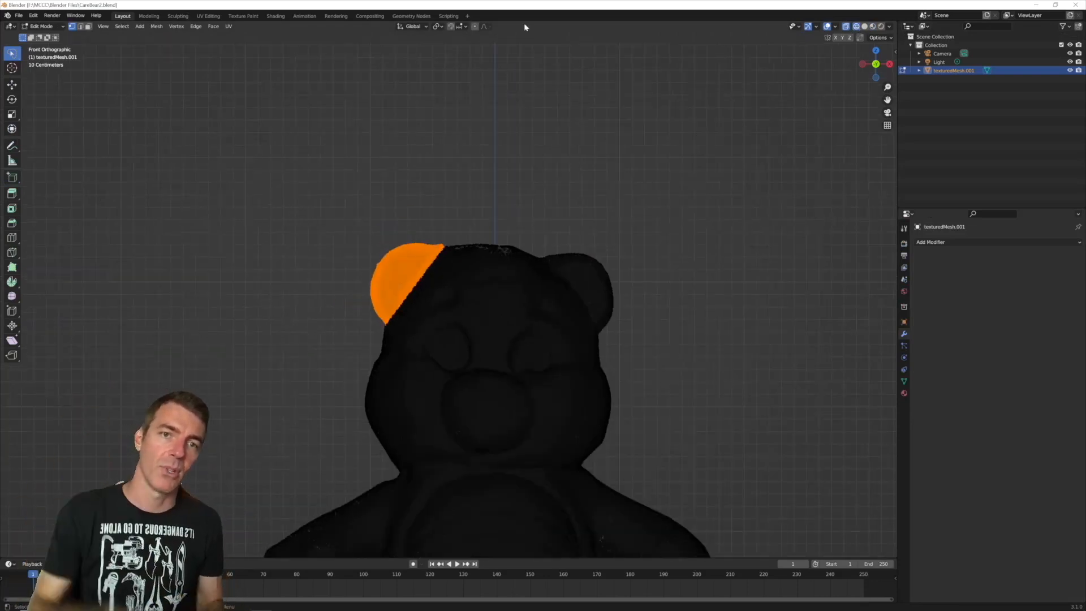
Step: Lower the selected ear about 0.08 m using smooth proportional editing with a radius of about 1.33 m, and return to Object Mode
{"action": "left_click", "coordinate": [474, 28]}
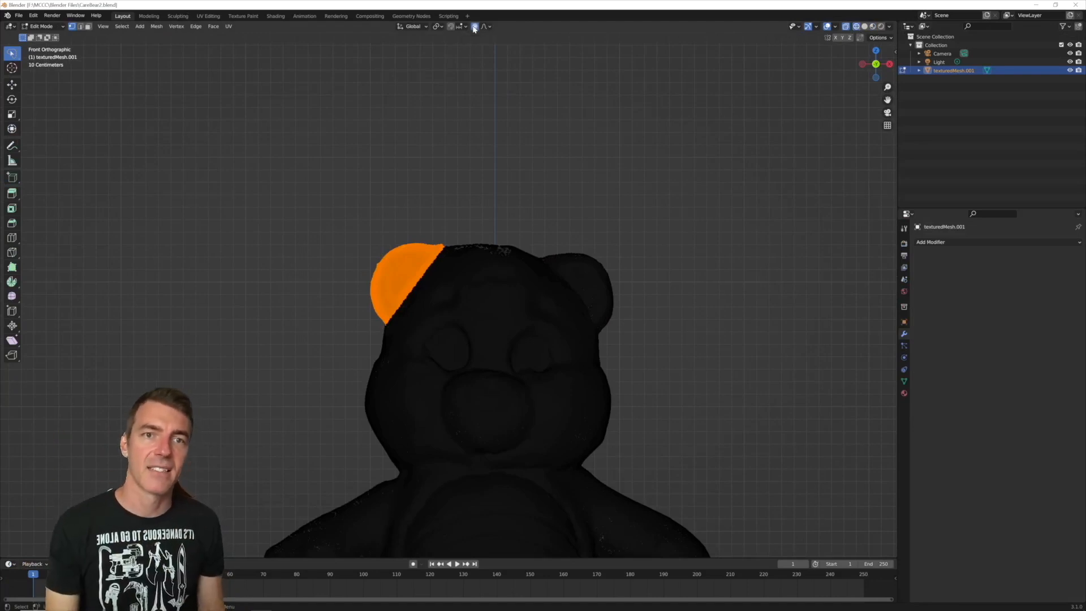
{"action": "left_click", "coordinate": [873, 26]}
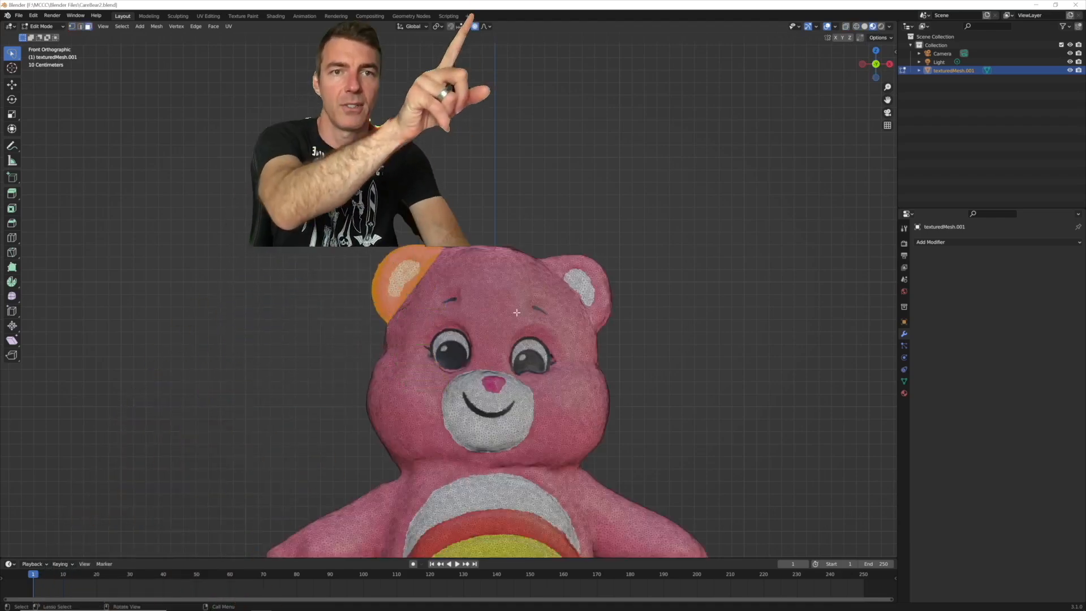
{"action": "key", "text": "g"}
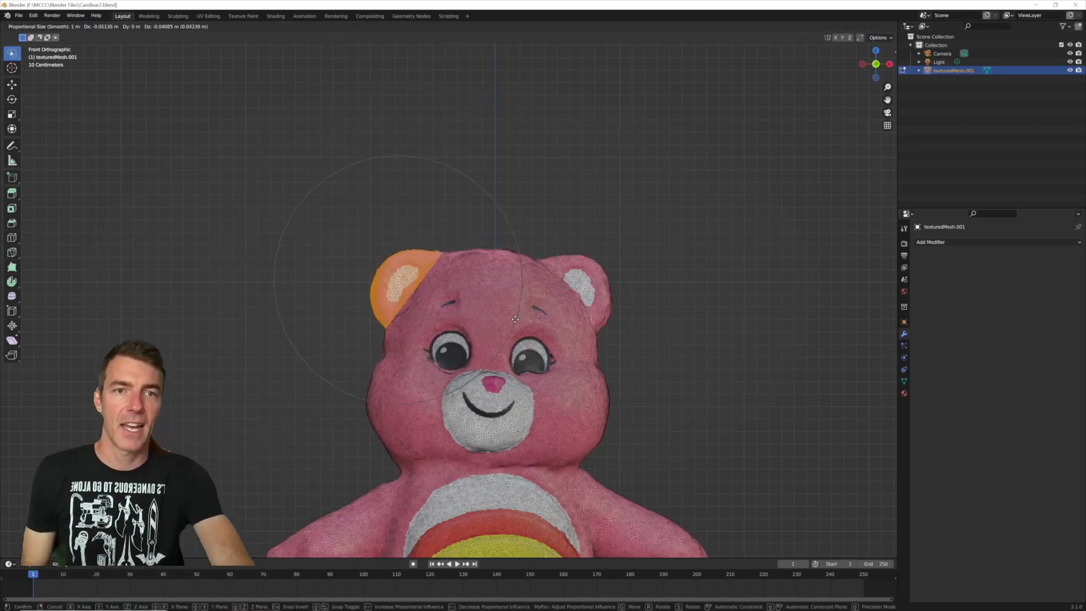
{"action": "scroll", "coordinate": [515, 318], "scroll_direction": "up", "scroll_amount": 4}
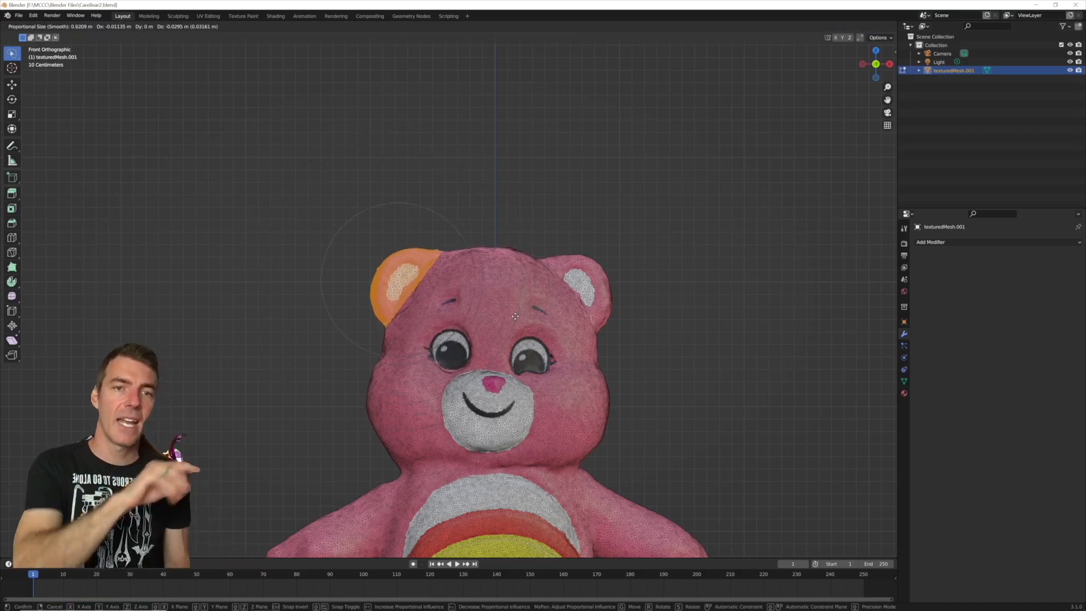
{"action": "scroll", "coordinate": [515, 316], "scroll_direction": "up", "scroll_amount": 2}
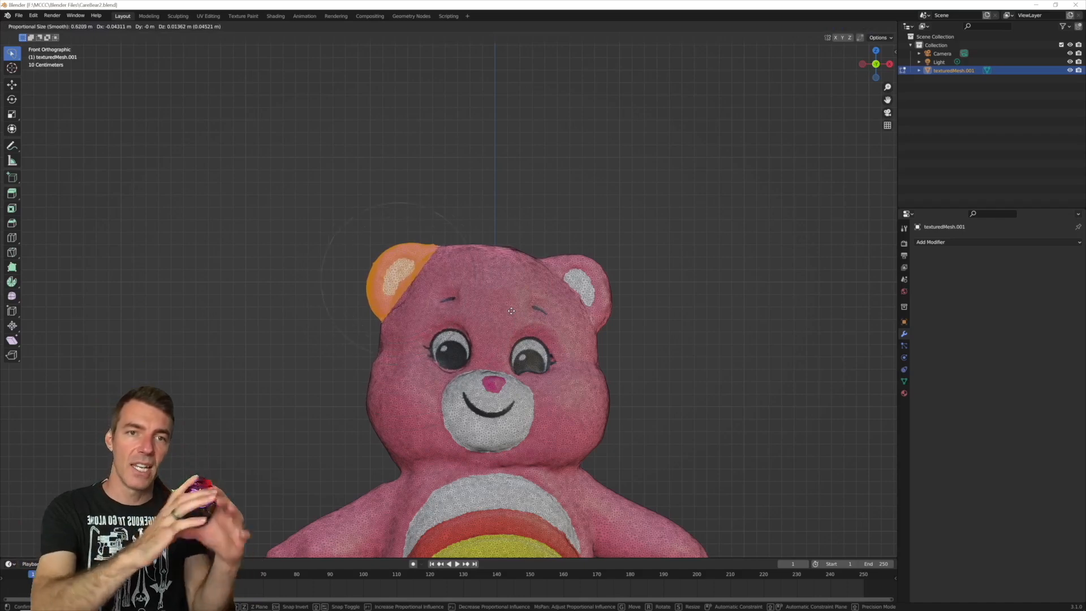
{"action": "scroll", "coordinate": [513, 314], "scroll_direction": "down", "scroll_amount": 8}
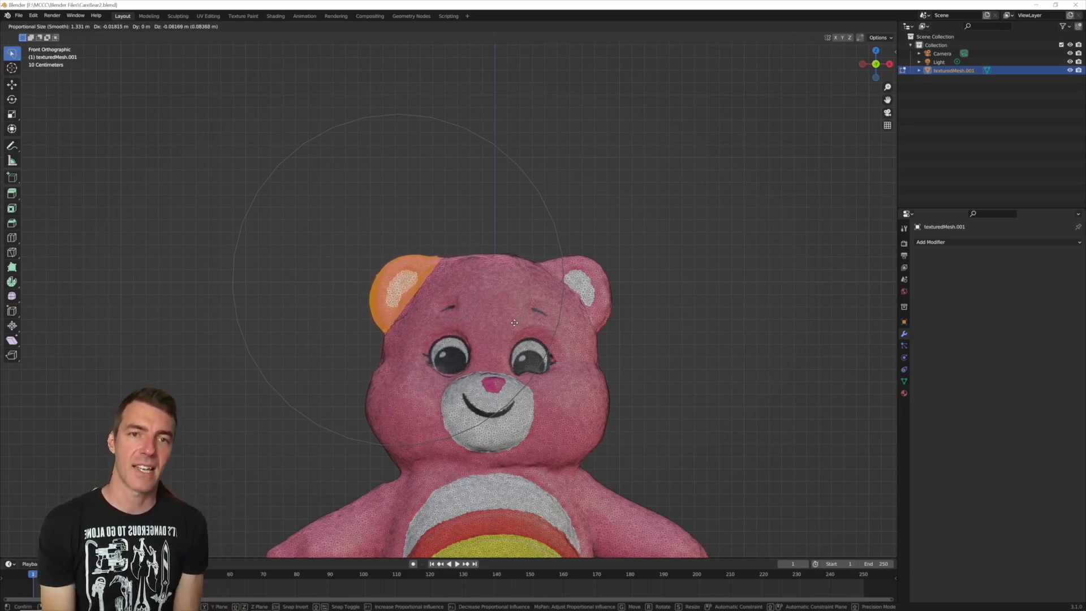
{"action": "left_click", "coordinate": [515, 322]}
{"action": "scroll", "coordinate": [574, 363], "scroll_direction": "down", "scroll_amount": 2}
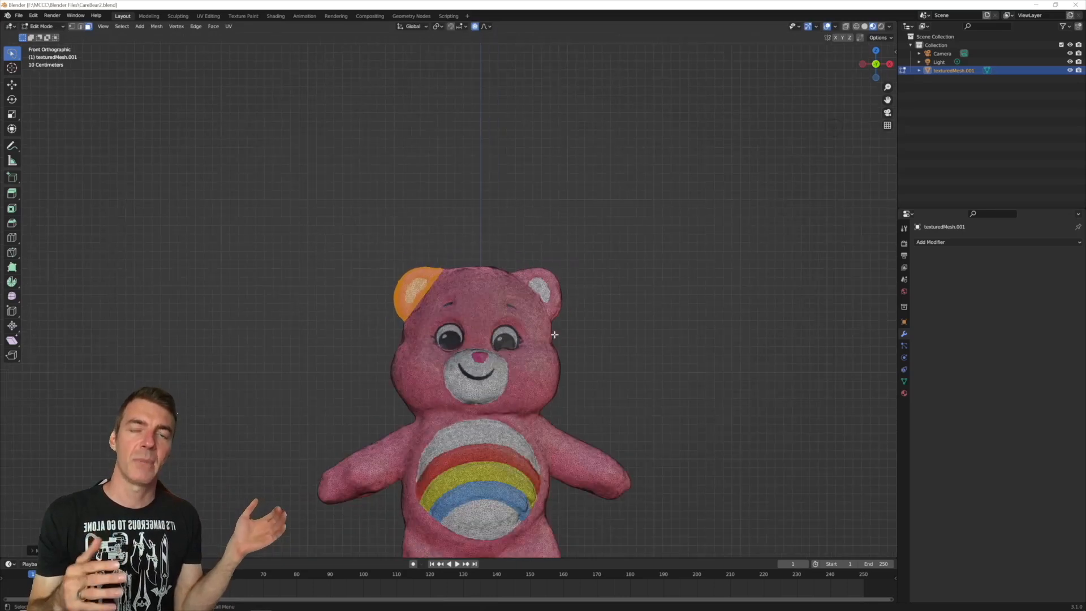
{"action": "middle_click_drag", "start_coordinate": [574, 363], "coordinate": [523, 214], "text": "shift"}
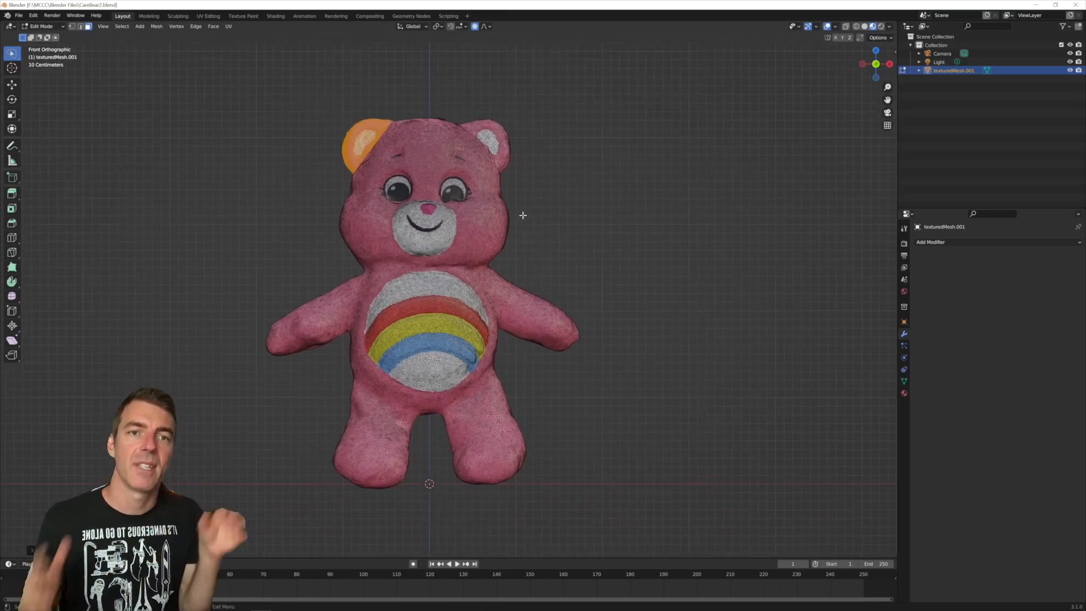
{"action": "key", "text": "Tab"}
{"action": "middle_click_drag", "start_coordinate": [473, 337], "coordinate": [478, 345], "text": "shift"}
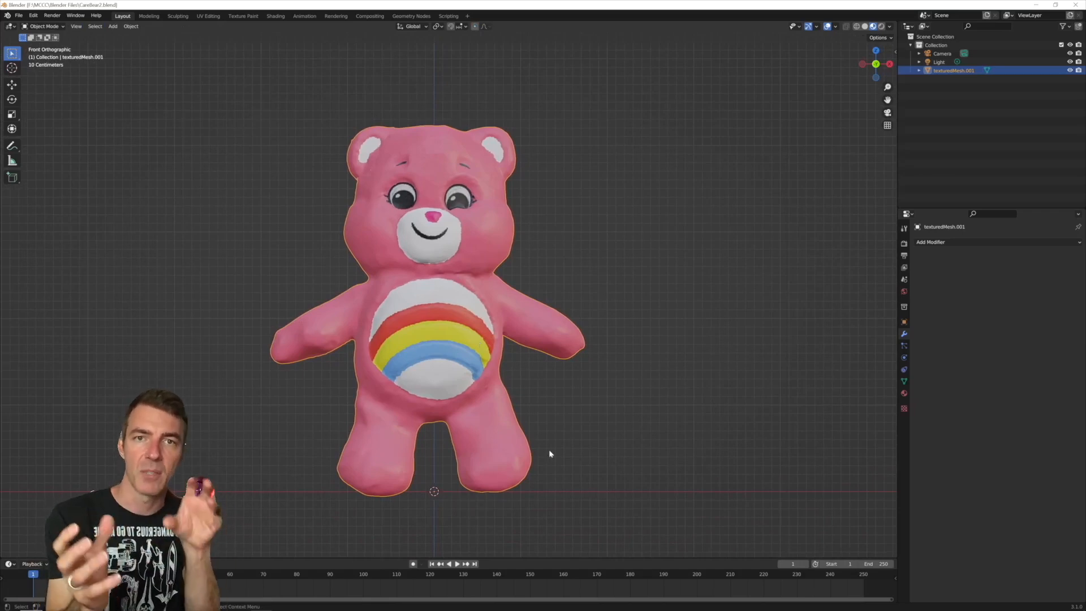
Step: Add a single-bone armature and raise it about 0.86 m along the Z axis to the bear's hips
{"action": "left_click", "coordinate": [541, 426]}
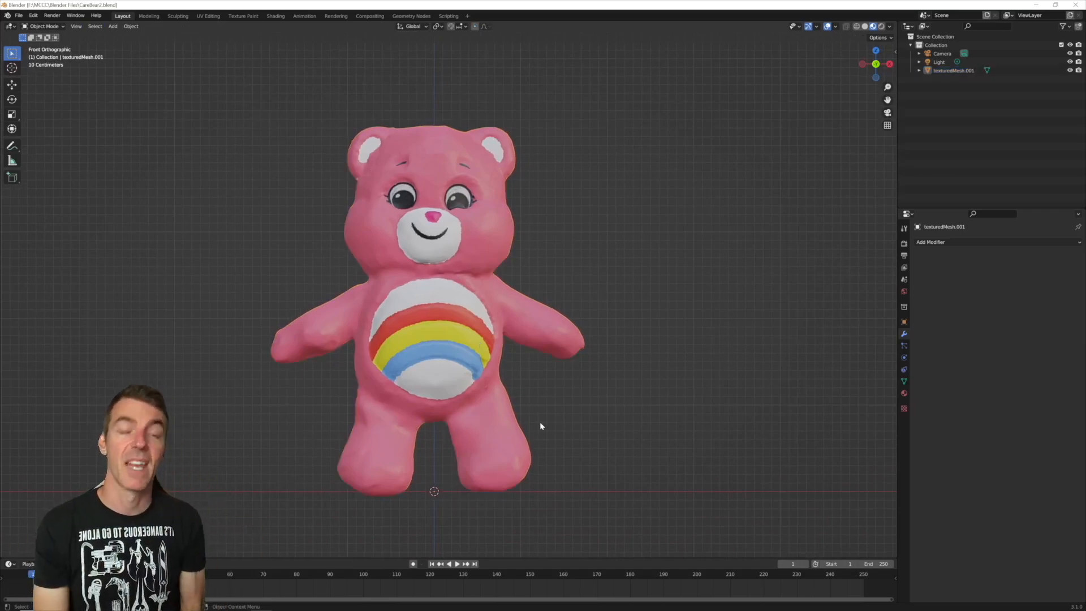
{"action": "key", "text": "shift+a"}
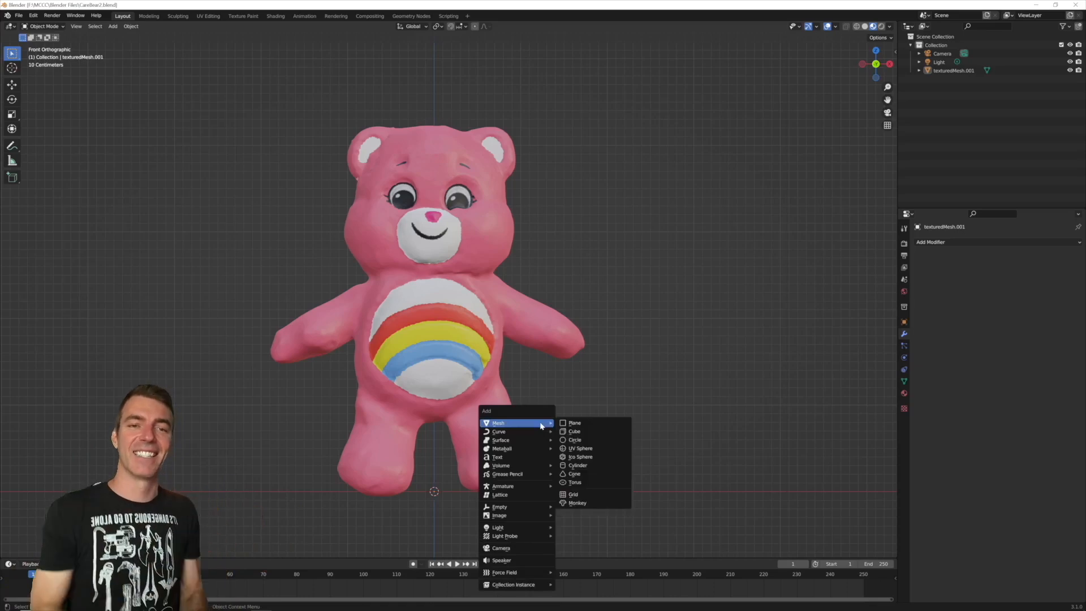
{"action": "mouse_move", "coordinate": [526, 487]}
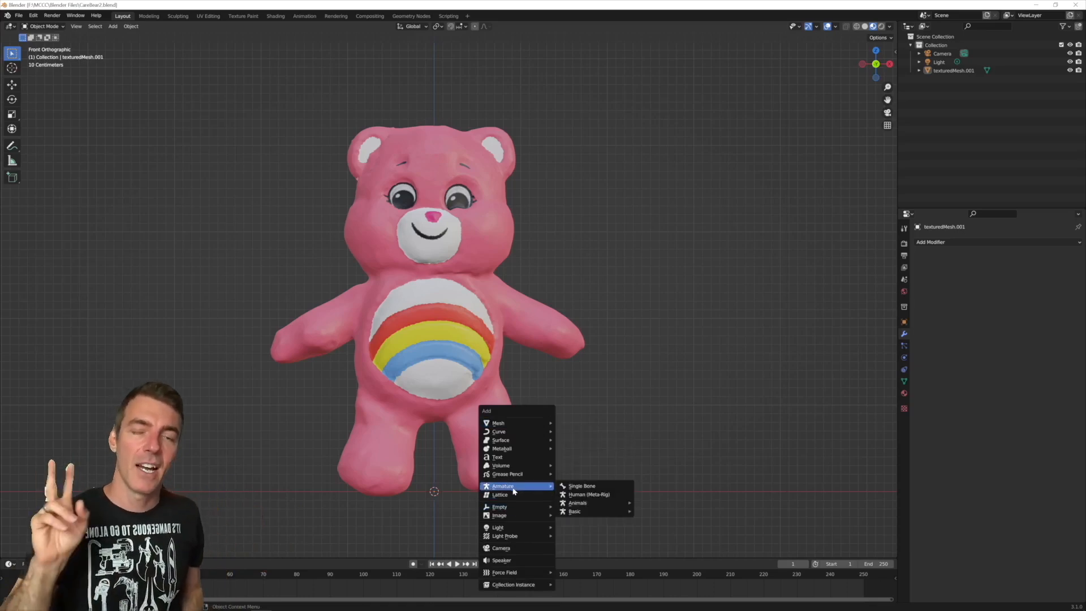
{"action": "left_click", "coordinate": [581, 486]}
{"action": "key", "text": "g"}
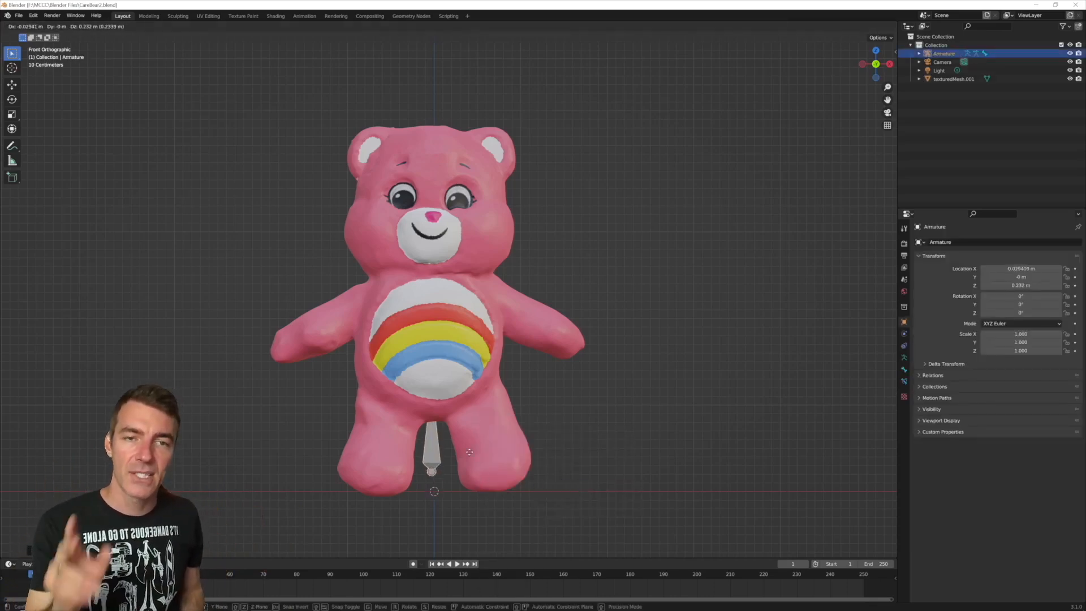
{"action": "key", "text": "z"}
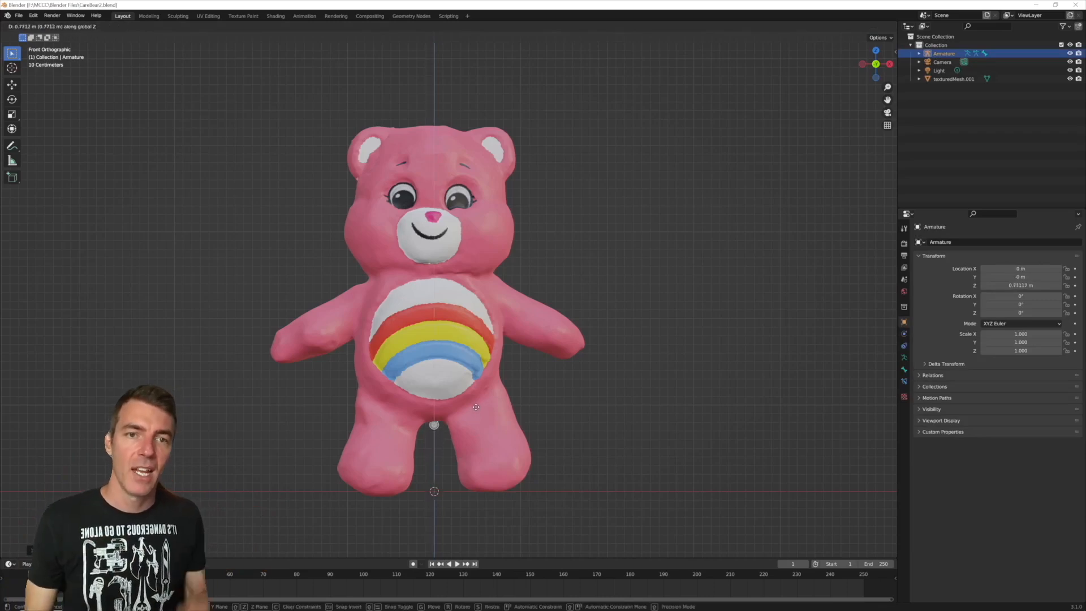
{"action": "left_click", "coordinate": [430, 397]}
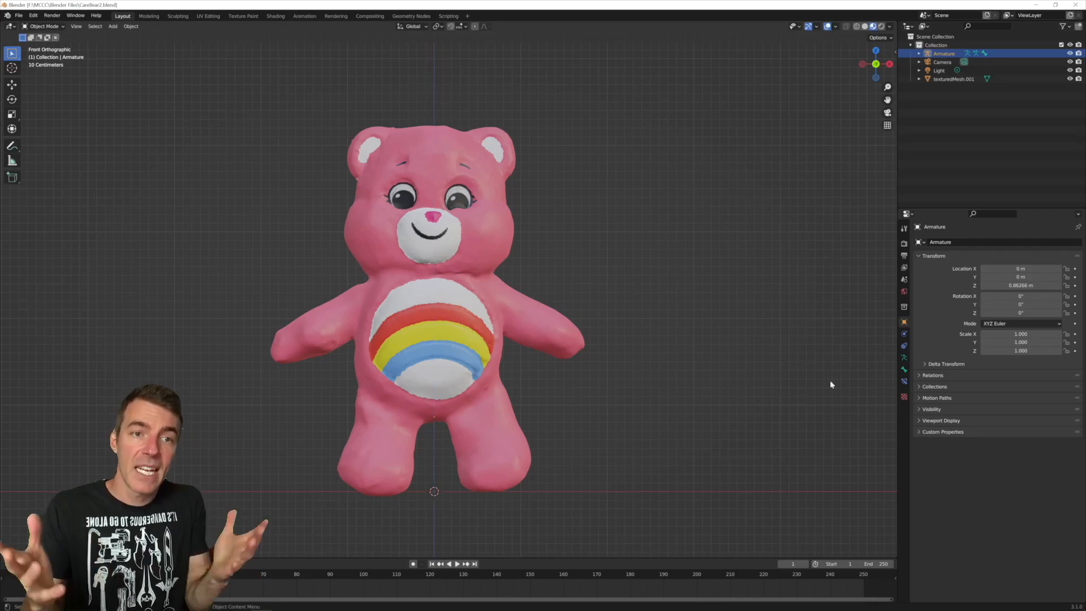
Step: Make the armature display in front of the bear mesh and enter Edit Mode on its bone
{"action": "left_click", "coordinate": [904, 357]}
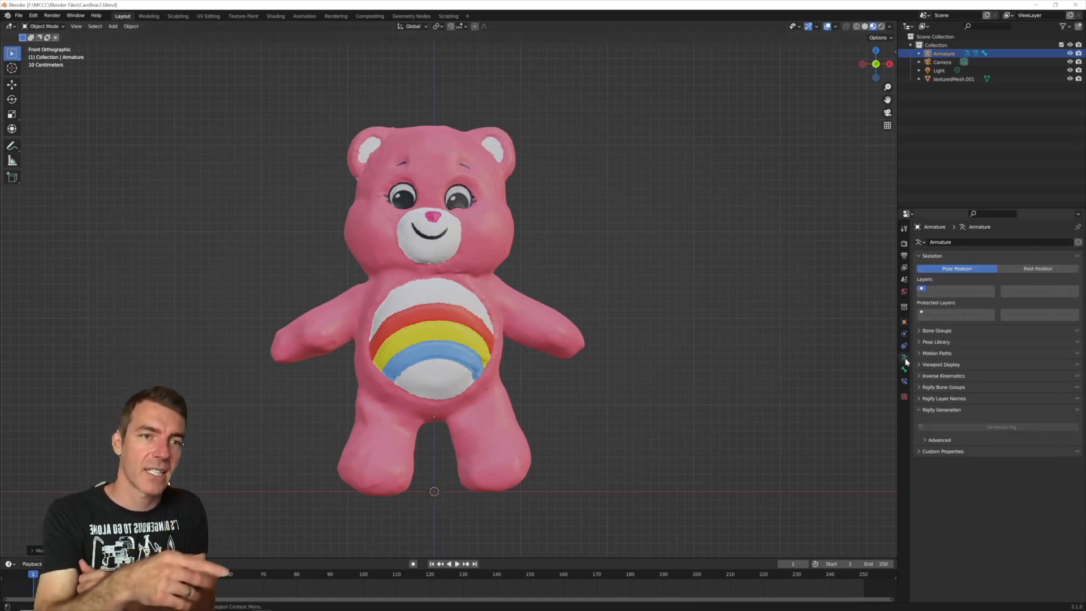
{"action": "left_click", "coordinate": [923, 365]}
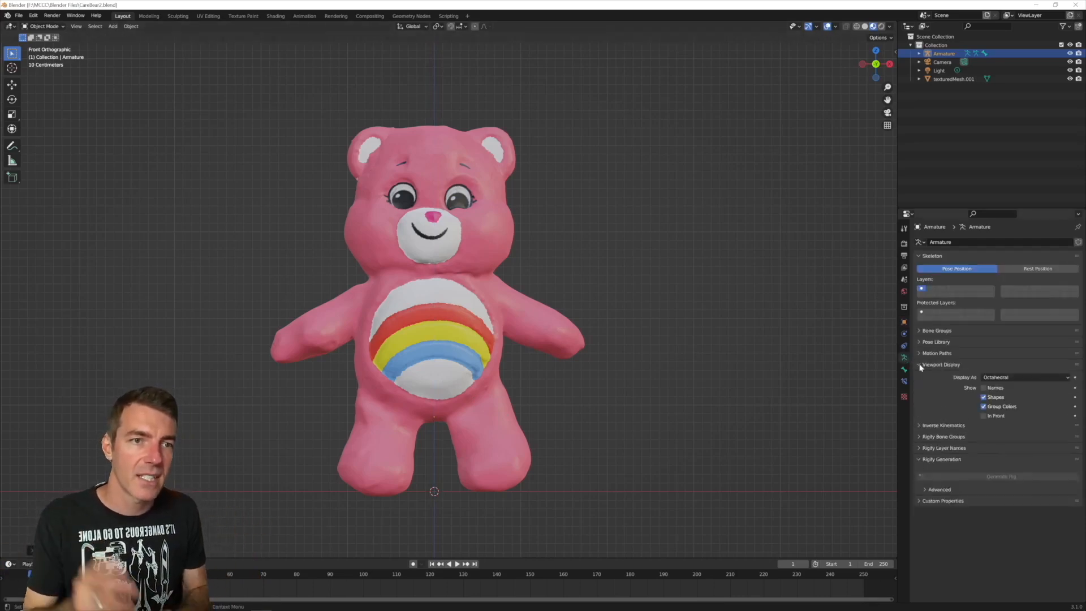
{"action": "left_click", "coordinate": [984, 416]}
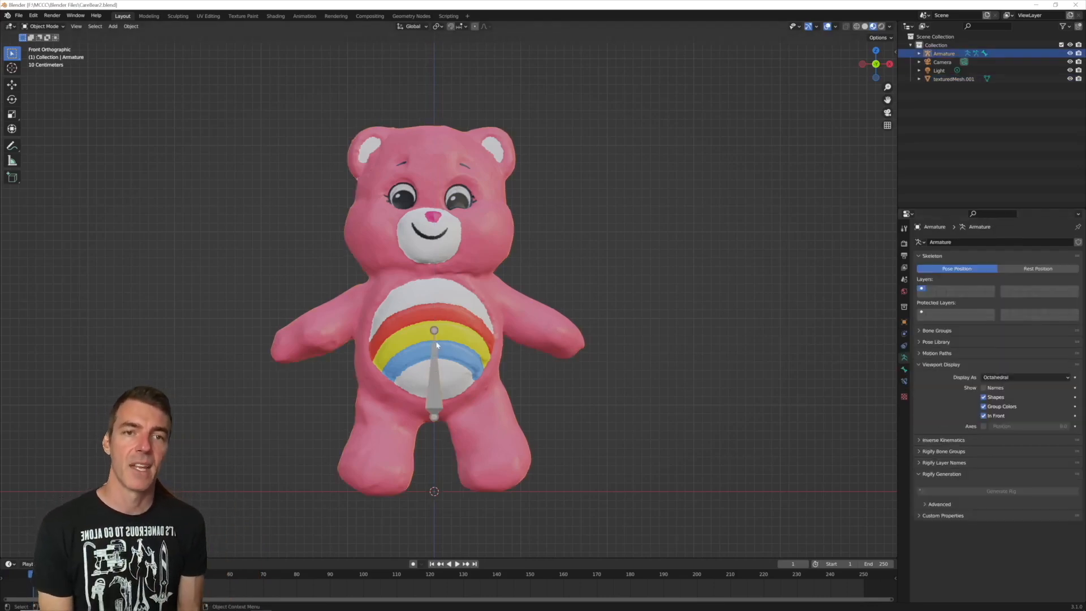
{"action": "key", "text": "Tab"}
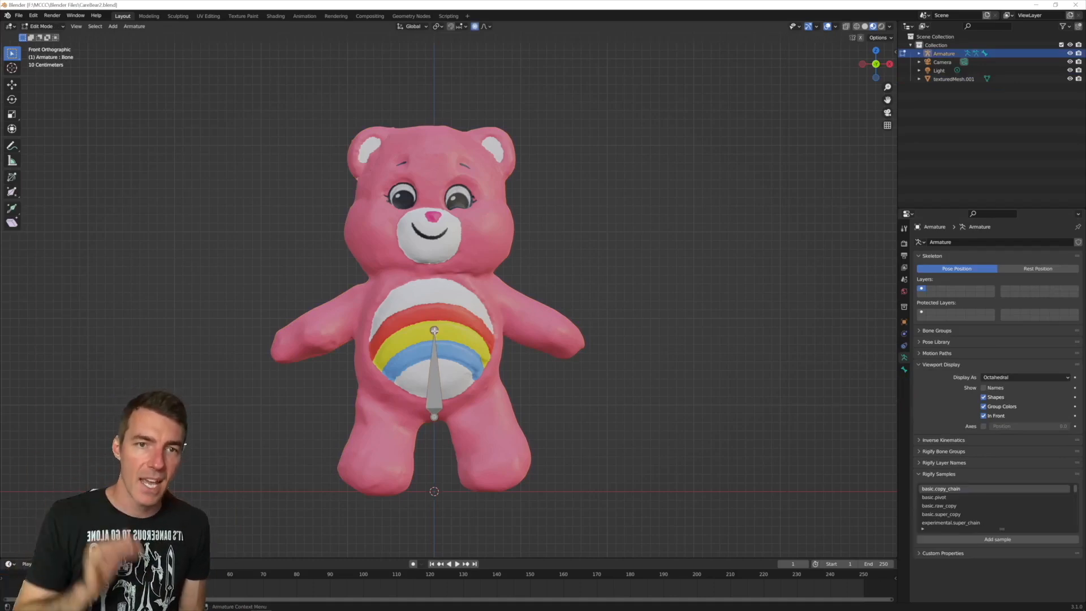
Step: Lower the hip bone's tip about 0.52 m along Z, and extrude a second spine bone straight up to mid-belly
{"action": "key", "text": "g"}
{"action": "key", "text": "z"}
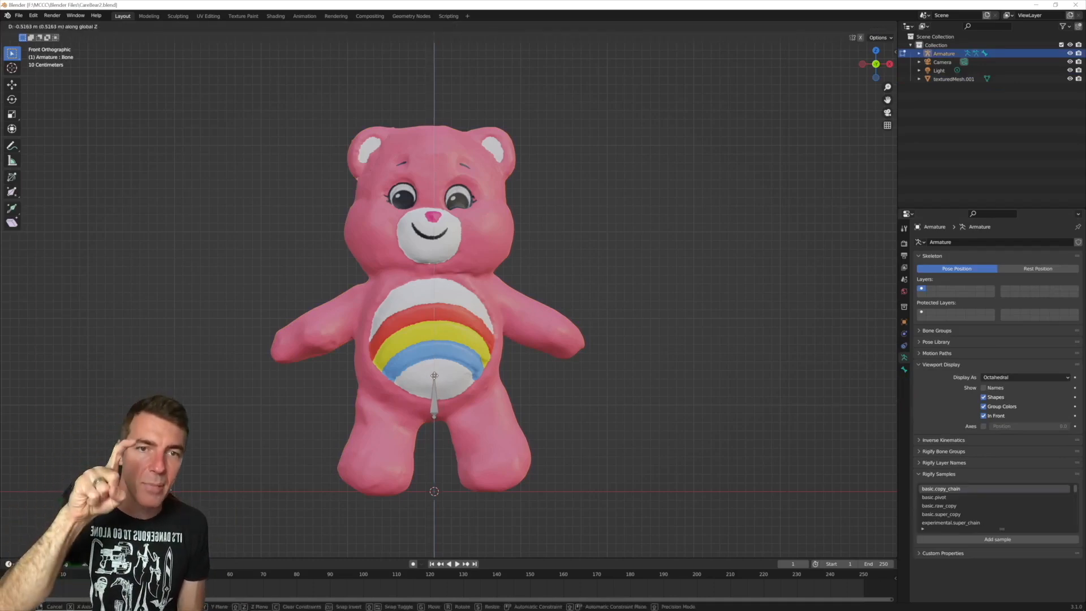
{"action": "left_click", "coordinate": [434, 375]}
{"action": "key", "text": "e"}
{"action": "key", "text": "z"}
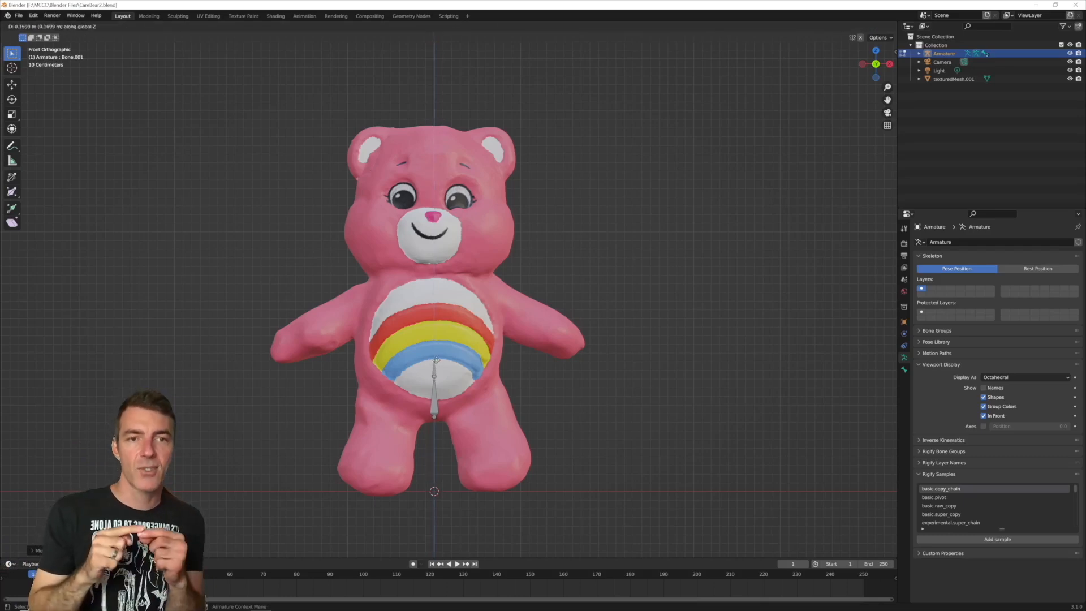
{"action": "left_click", "coordinate": [437, 336]}
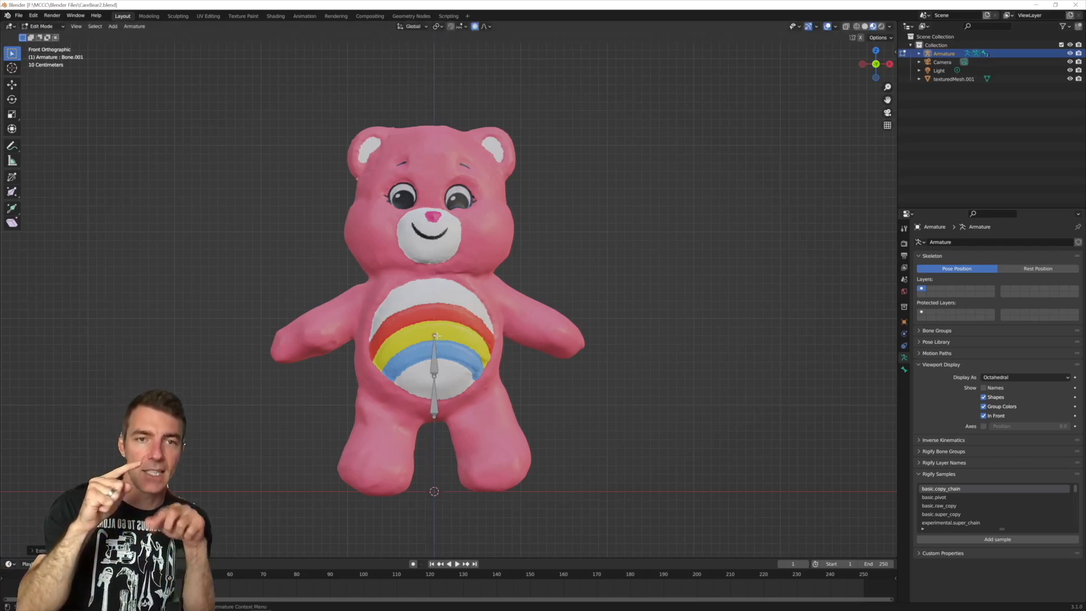
Step: Extrude three more bones straight up along Z for the upper chest, the neck and the head, ending at the crown
{"action": "key", "text": "e"}
{"action": "key", "text": "z"}
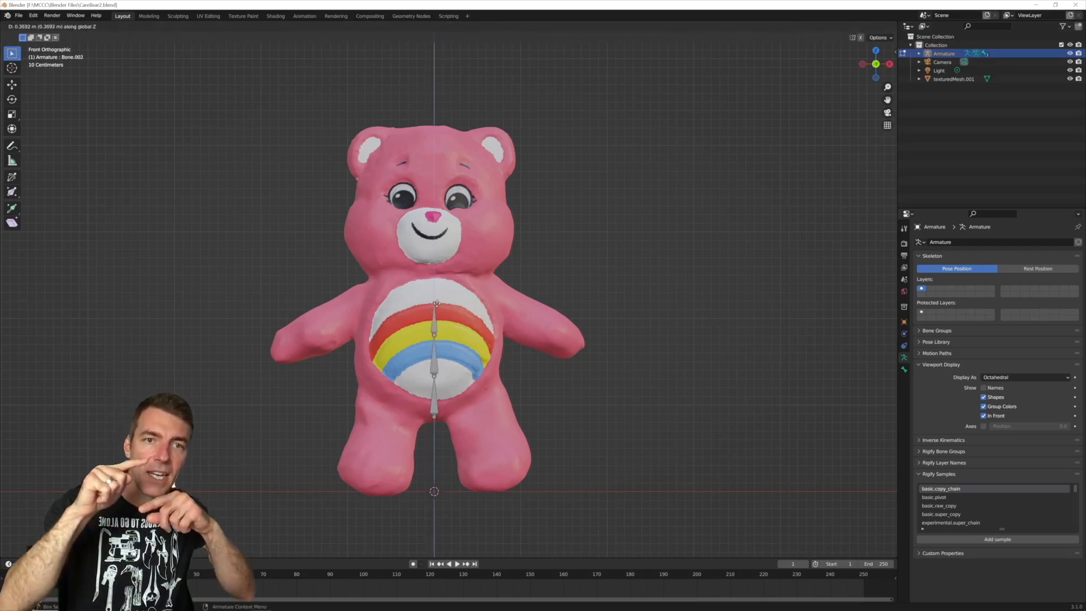
{"action": "left_click", "coordinate": [437, 291]}
{"action": "key", "text": "e"}
{"action": "key", "text": "z"}
{"action": "left_click", "coordinate": [437, 267]}
{"action": "key", "text": "e"}
{"action": "key", "text": "z"}
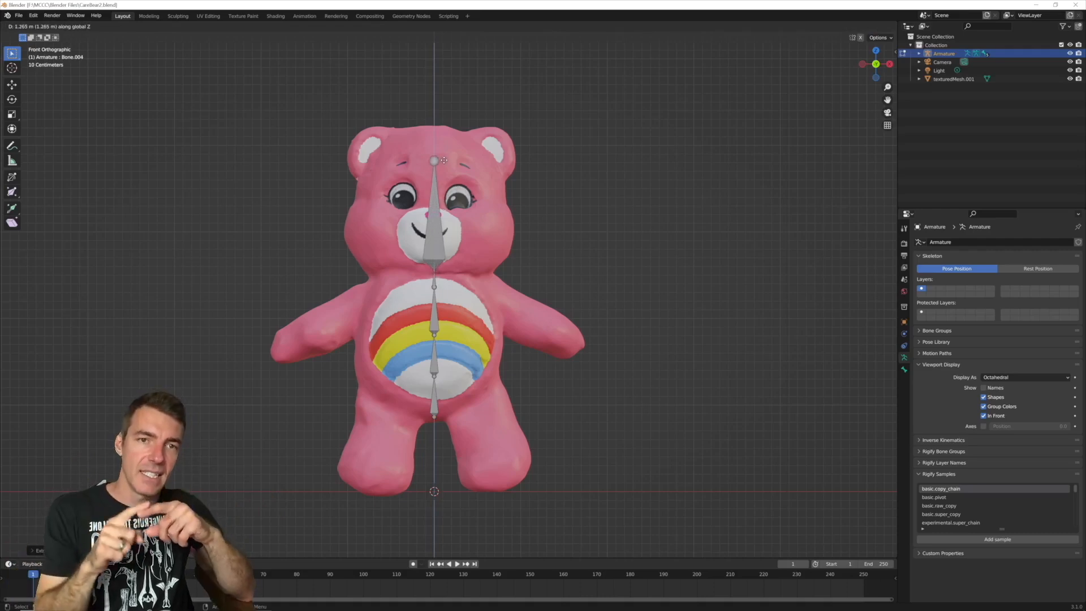
{"action": "left_click", "coordinate": [449, 144]}
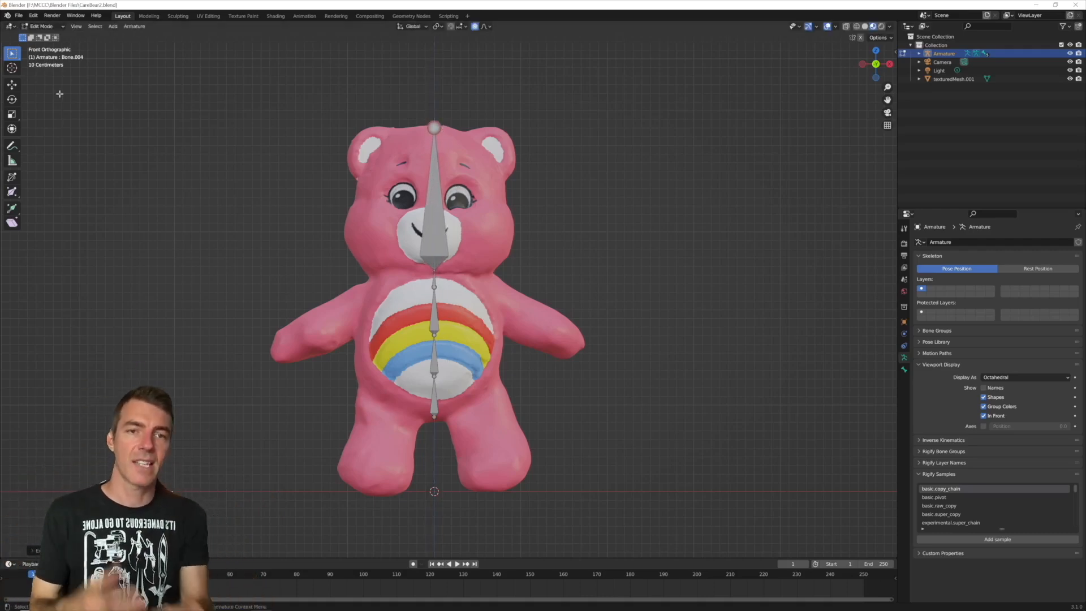
Step: Add a separate bone beside the upper spine and move its tip out to the bear's left (+X) shoulder
{"action": "left_click", "coordinate": [12, 68]}
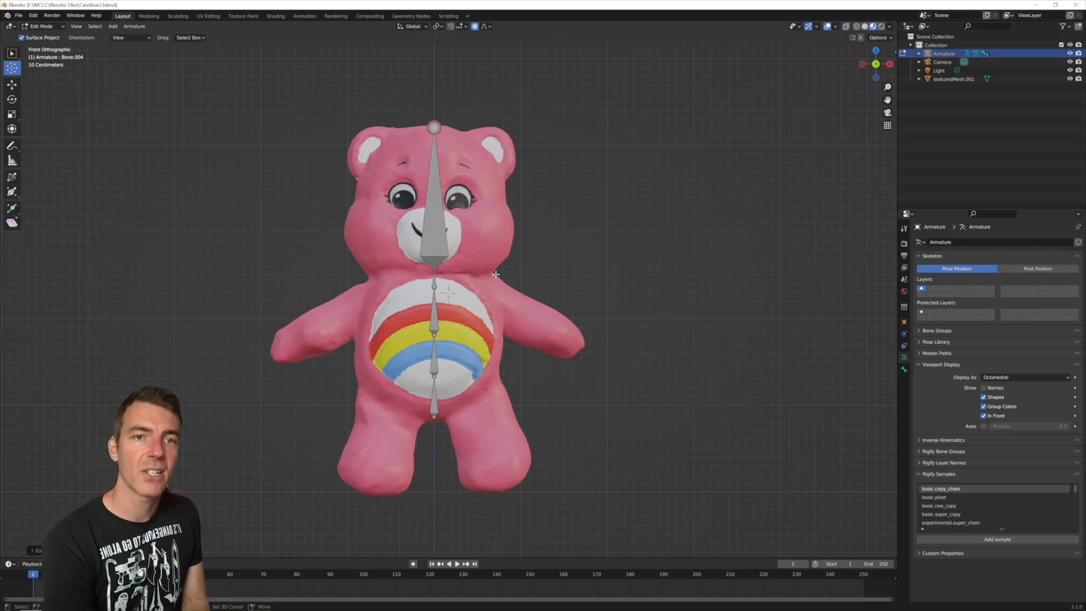
{"action": "key", "text": "shift+a"}
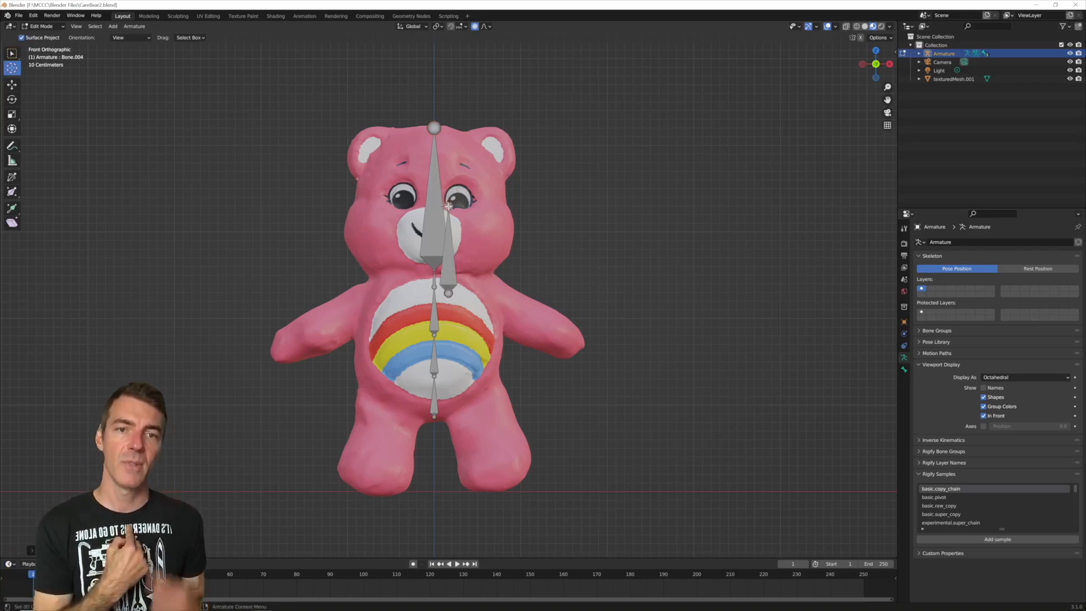
{"action": "left_click", "coordinate": [16, 53]}
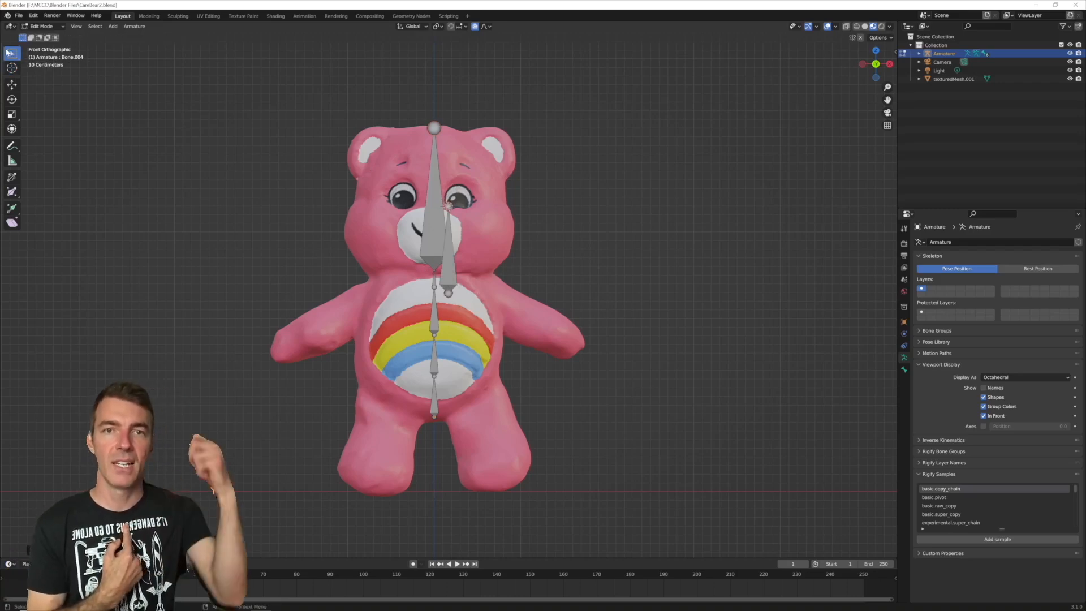
{"action": "key", "text": "g"}
{"action": "left_click", "coordinate": [511, 294]}
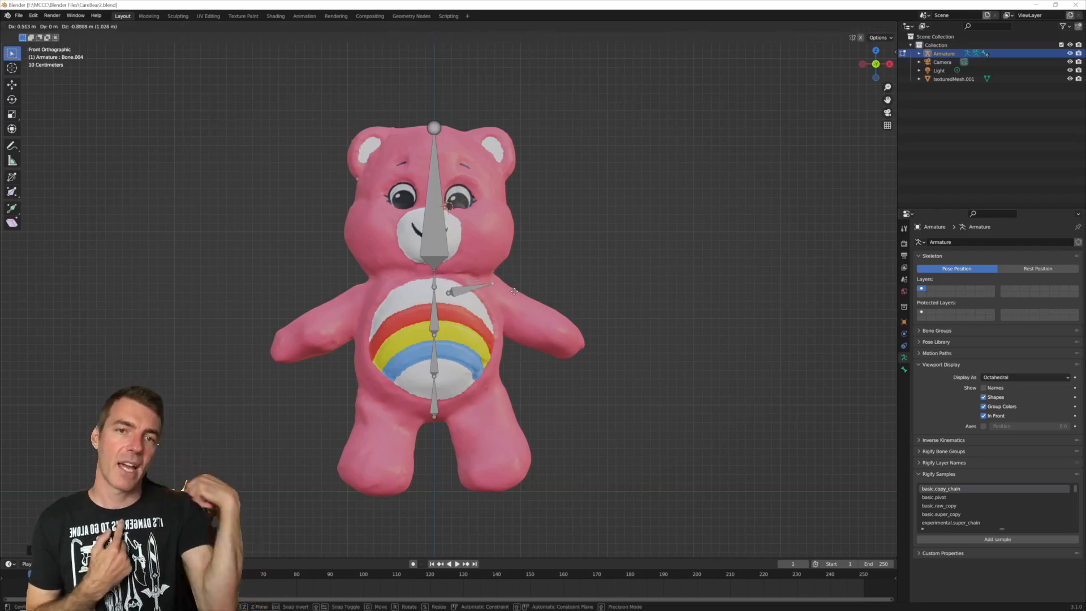
Step: Extrude three connected bones from the left shoulder along the arm to the tip of the paw
{"action": "key", "text": "e"}
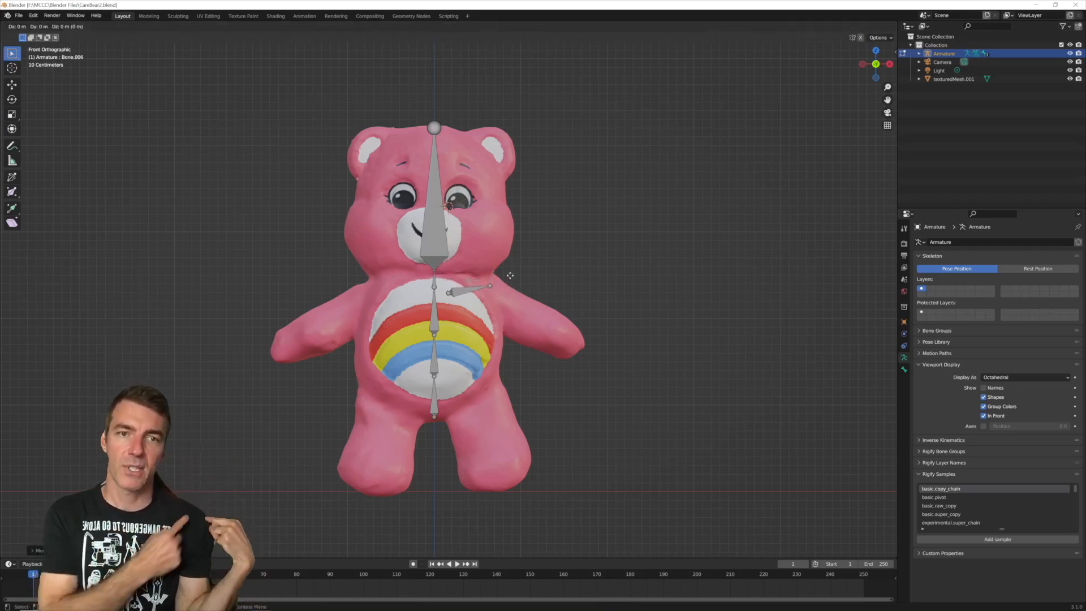
{"action": "left_click", "coordinate": [544, 297]}
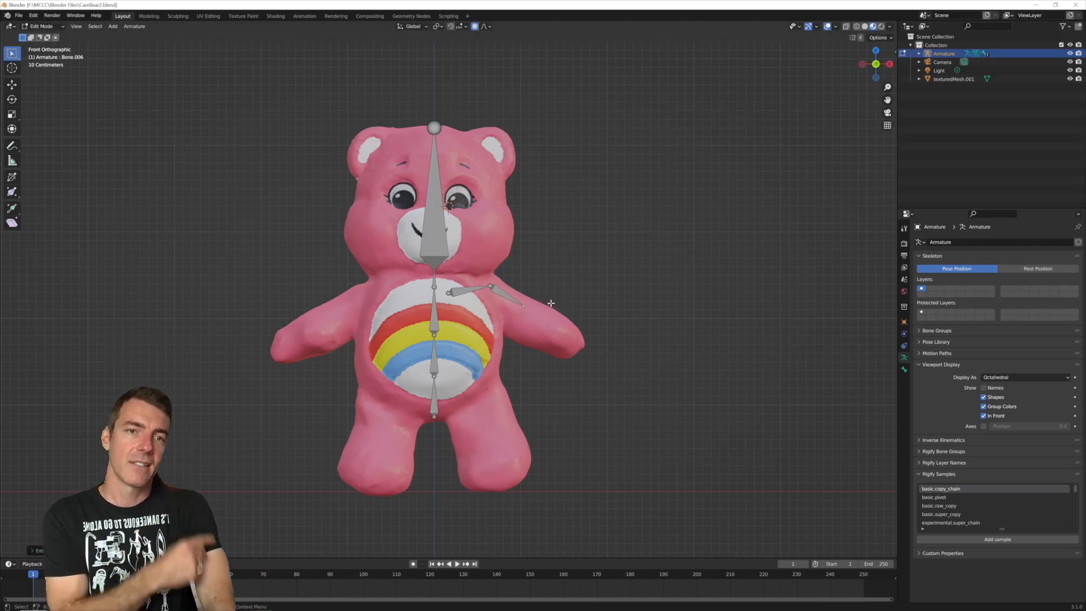
{"action": "key", "text": "e"}
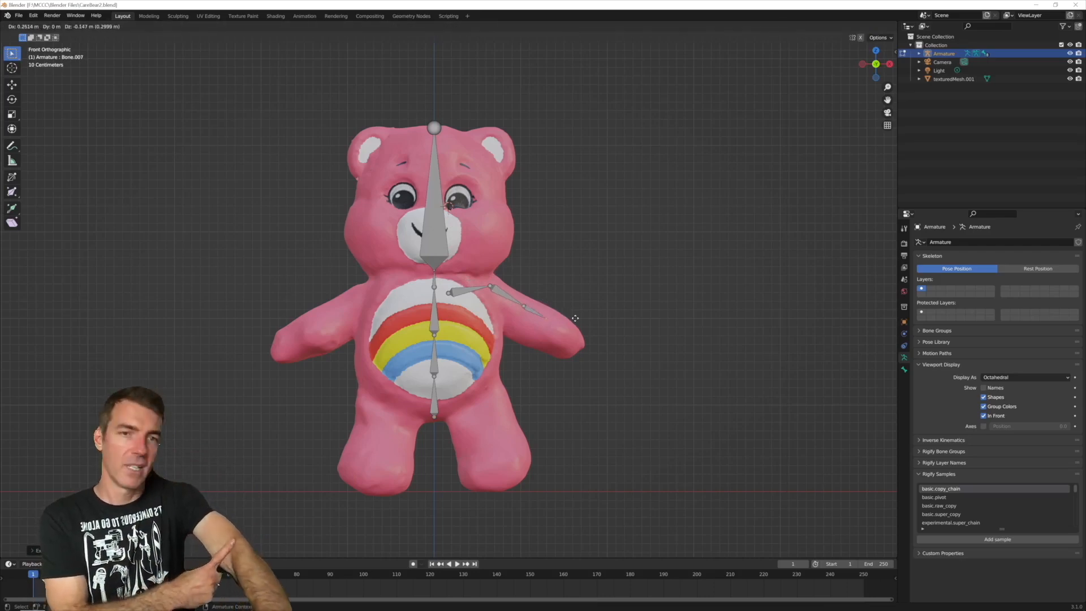
{"action": "left_click", "coordinate": [579, 322]}
{"action": "key", "text": "e"}
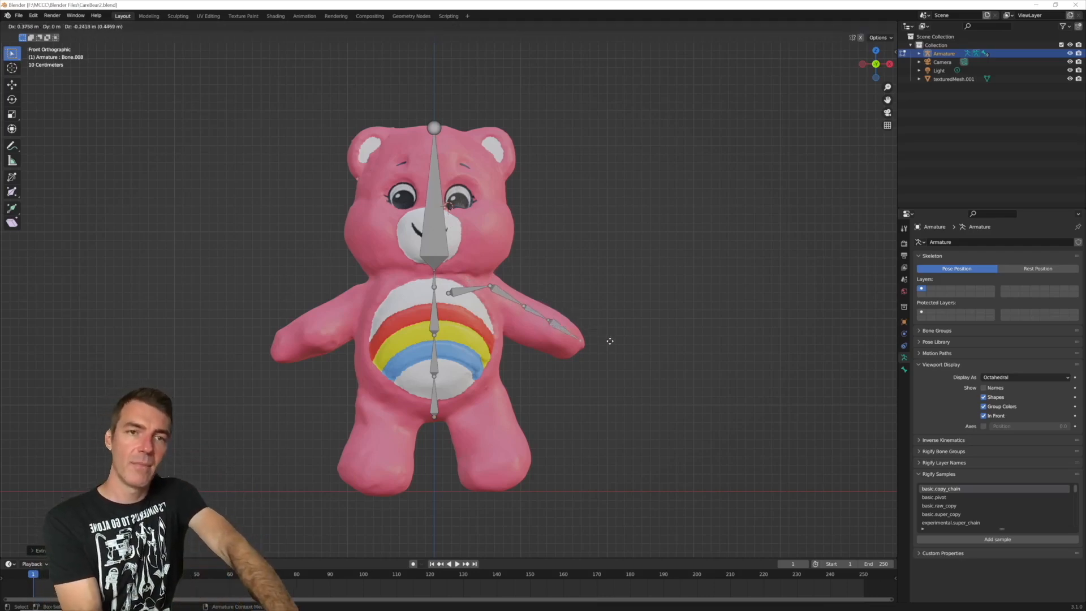
{"action": "left_click", "coordinate": [611, 341]}
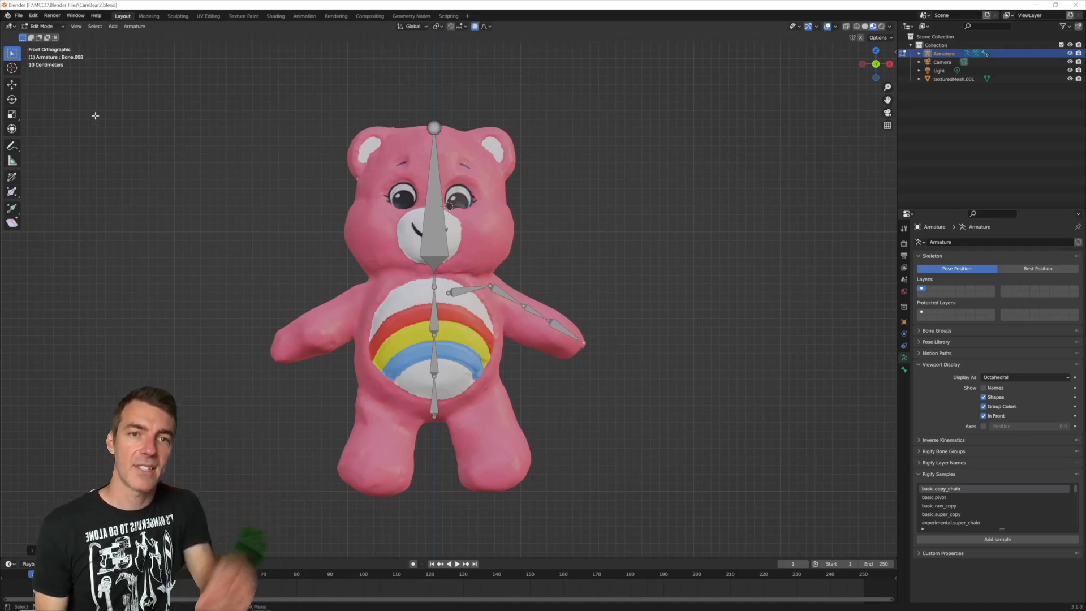
Step: Add a separate bone on the other side of the upper spine and move its tip to the bear's right (-X) shoulder
{"action": "key", "text": "shift+space"}
{"action": "key", "text": "space"}
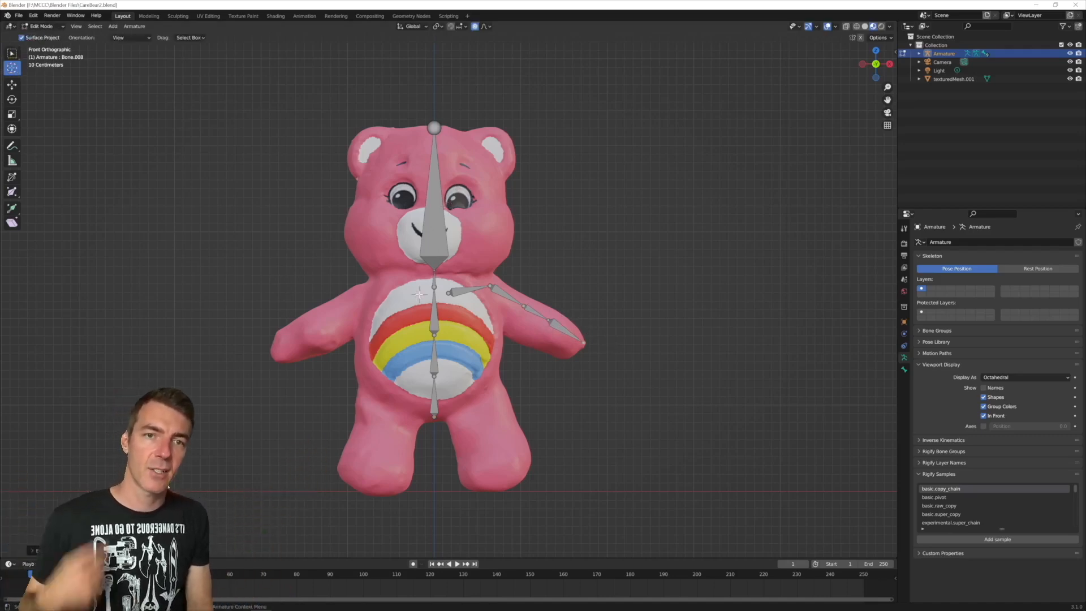
{"action": "left_click", "coordinate": [12, 53]}
{"action": "key", "text": "shift+a"}
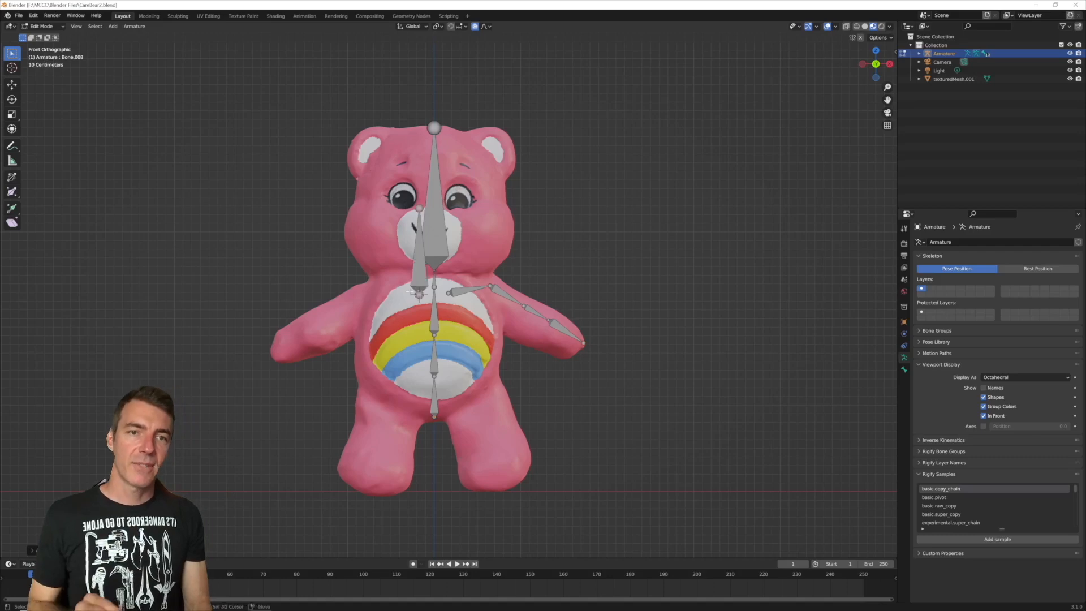
{"action": "left_click", "coordinate": [423, 210]}
{"action": "key", "text": "g"}
{"action": "left_click", "coordinate": [381, 284]}
Step: Extrude three connected bones from the right shoulder down the arm to the end of the paw
{"action": "key", "text": "e"}
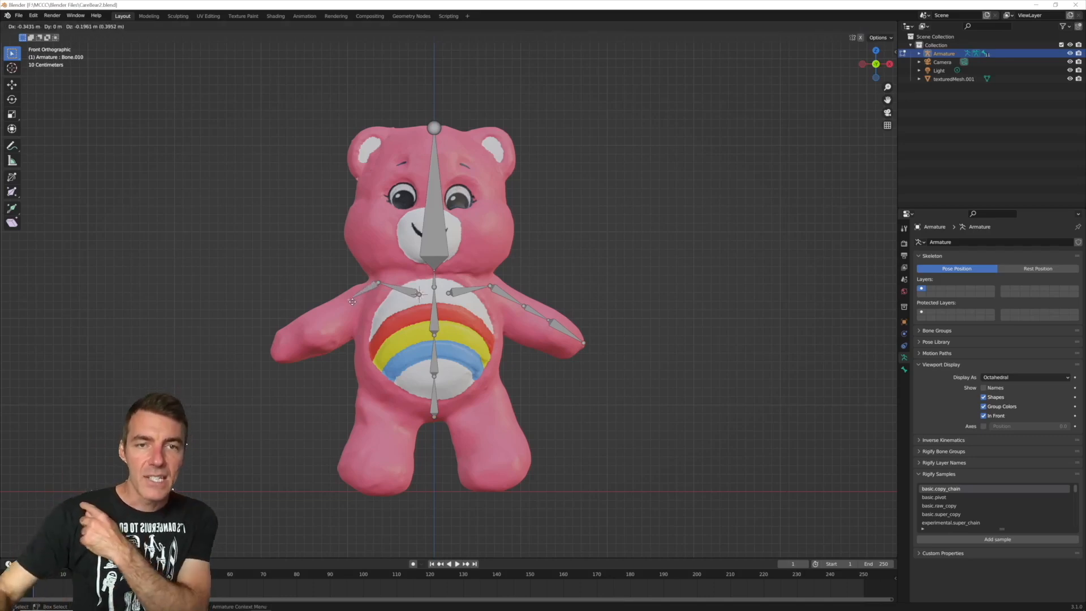
{"action": "left_click", "coordinate": [351, 303]}
{"action": "key", "text": "e"}
{"action": "left_click", "coordinate": [333, 312]}
{"action": "key", "text": "e"}
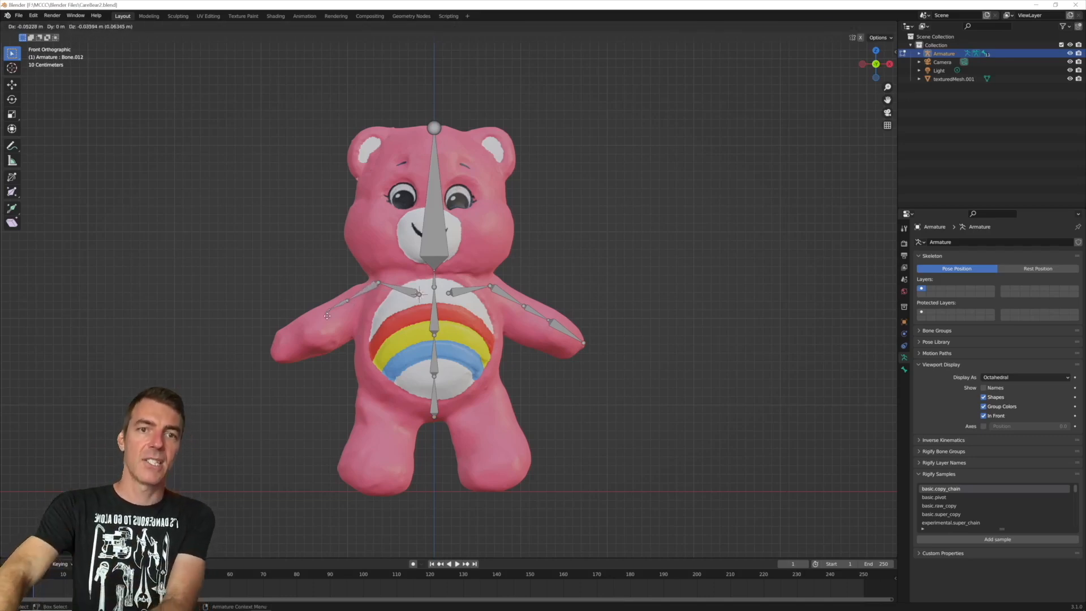
{"action": "left_click", "coordinate": [274, 343]}
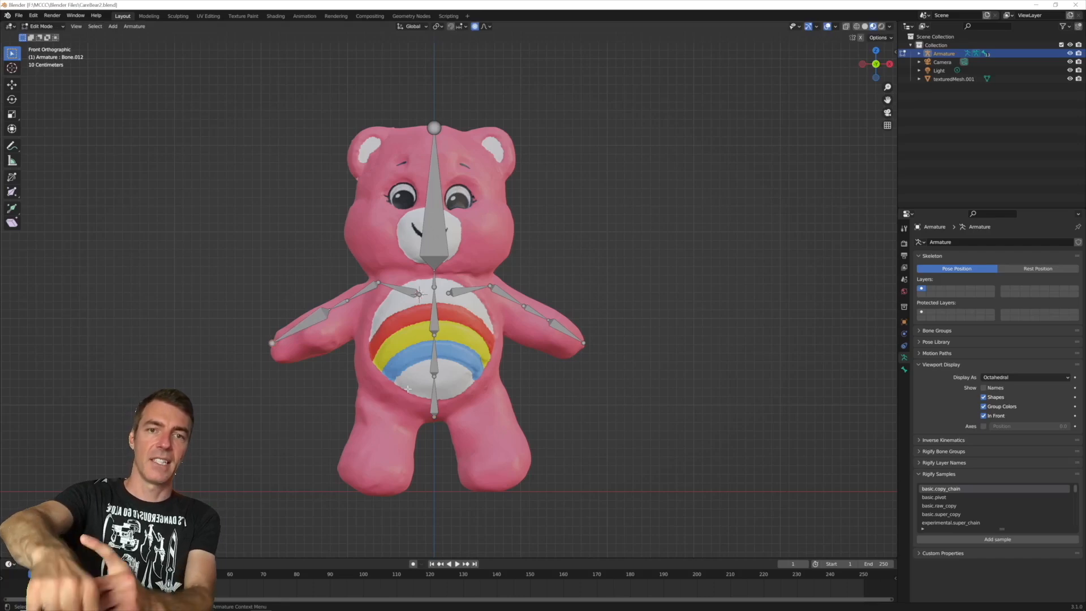
Step: Add a separate bone at the top of the bear's right leg, point it downward, and extrude two more bones to the foot
{"action": "left_click", "coordinate": [15, 68]}
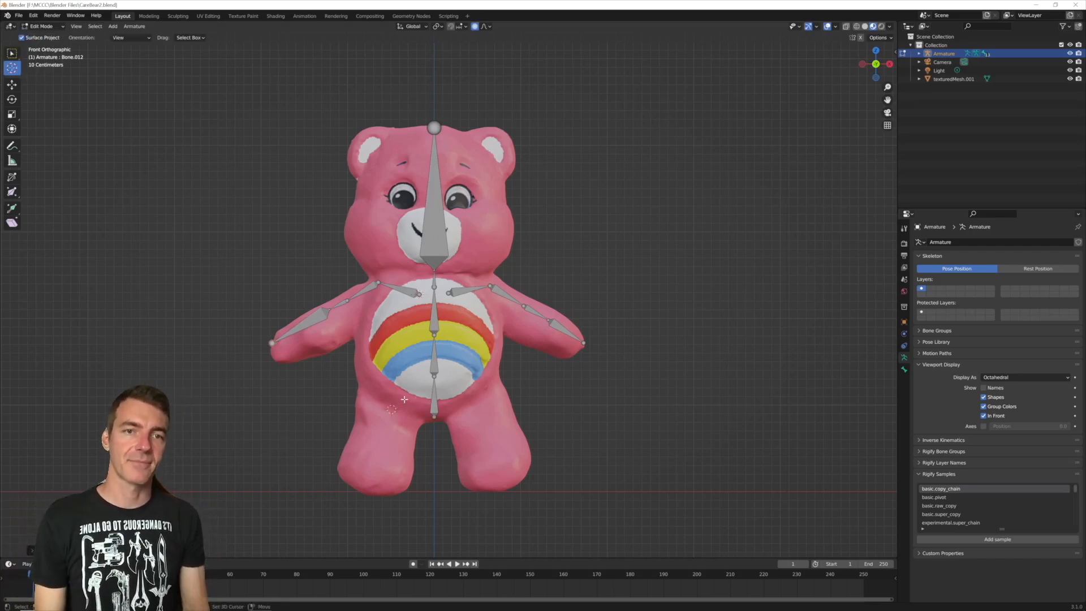
{"action": "key", "text": "shift+a"}
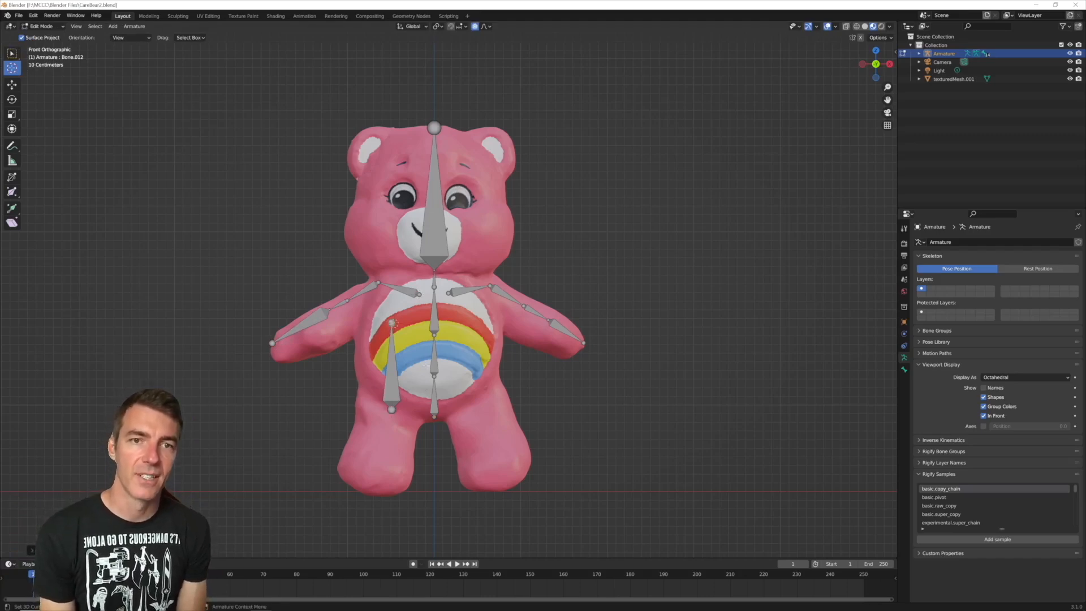
{"action": "key", "text": "g"}
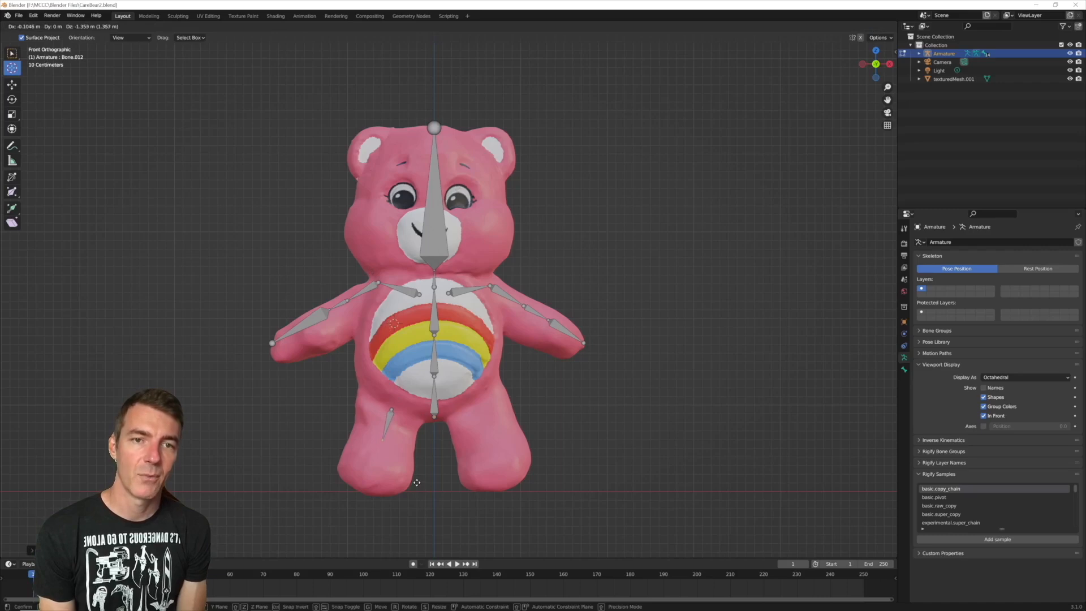
{"action": "left_click", "coordinate": [417, 481]}
{"action": "key", "text": "e"}
{"action": "left_click", "coordinate": [411, 498]}
{"action": "key", "text": "e"}
{"action": "left_click", "coordinate": [400, 519]}
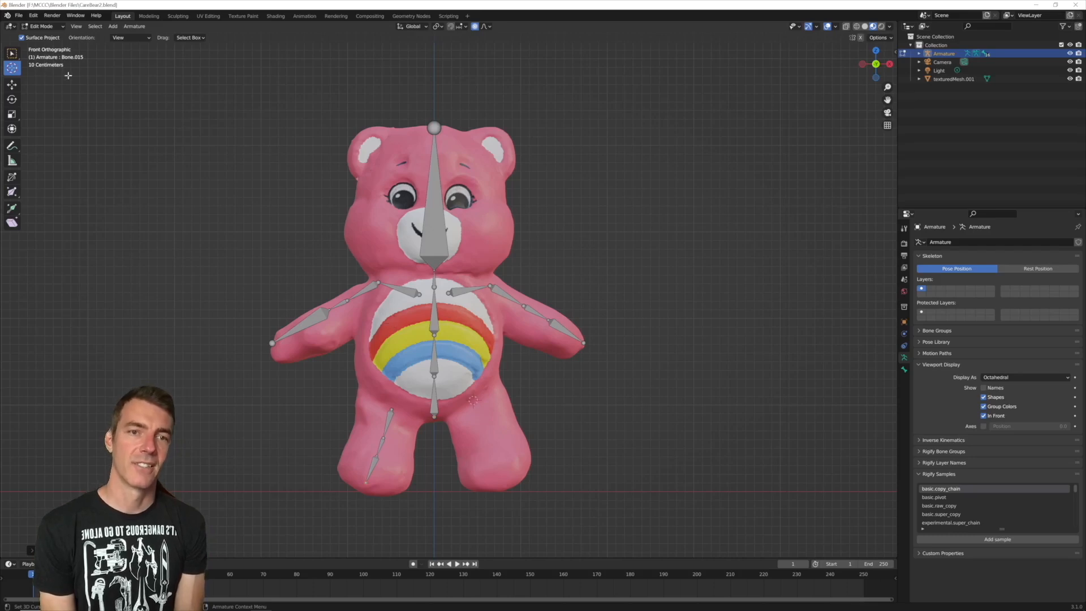
Step: Add a separate bone at the top of the bear's left leg, point it downward, and extrude two more bones to the foot
{"action": "left_click", "coordinate": [11, 54]}
{"action": "key", "text": "shift+a"}
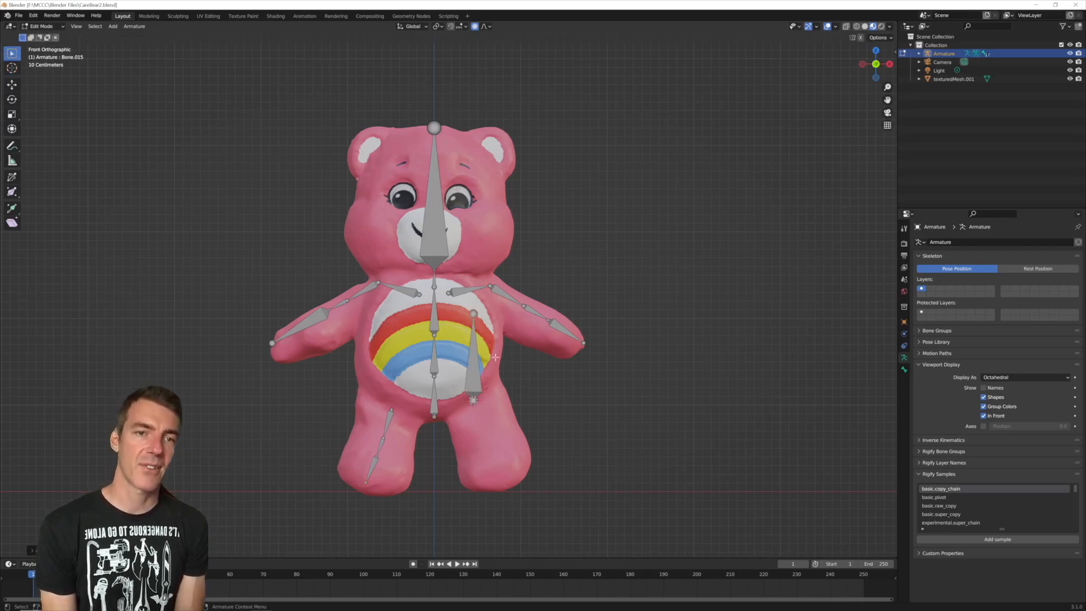
{"action": "left_click_drag", "start_coordinate": [476, 313], "coordinate": [488, 427]}
{"action": "key", "text": "e"}
{"action": "left_click", "coordinate": [492, 452]}
{"action": "key", "text": "e"}
{"action": "left_click", "coordinate": [504, 481]}
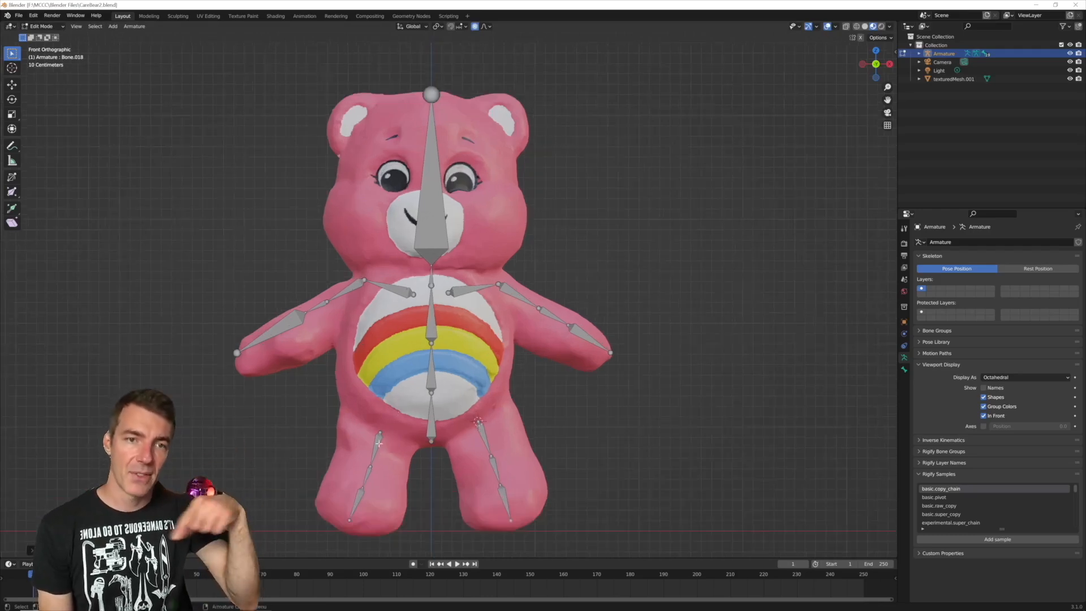
Step: Return the 3D cursor to the world origin and reactivate the selection tool
{"action": "key", "text": "shift+space"}
{"action": "key", "text": "space"}
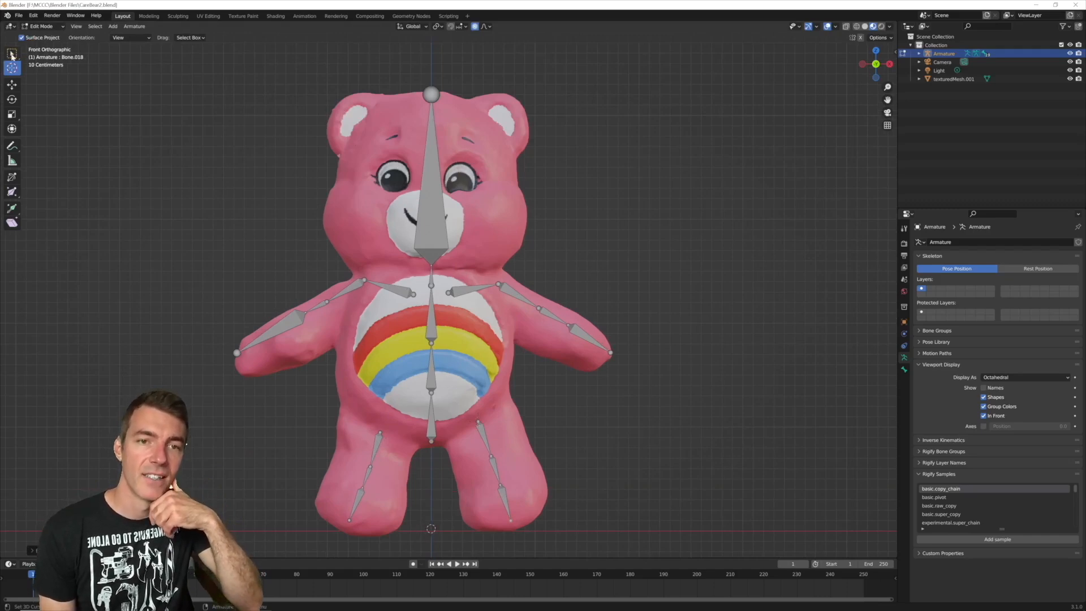
{"action": "left_click", "coordinate": [12, 55]}
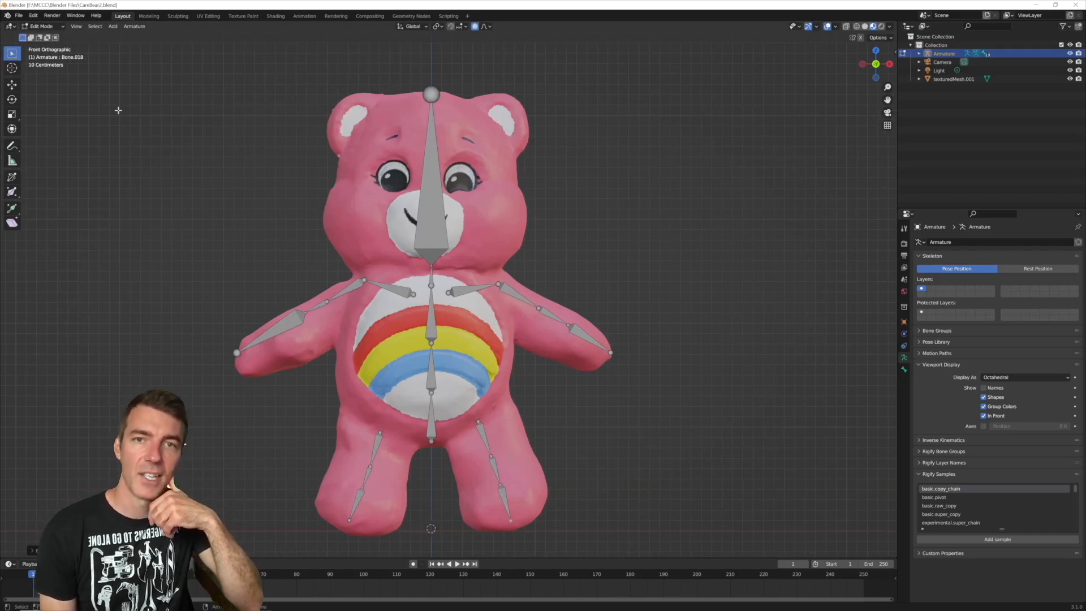
Step: Parent the right leg's top bone to the central hip bone with Keep Offset
{"action": "left_click", "coordinate": [378, 439]}
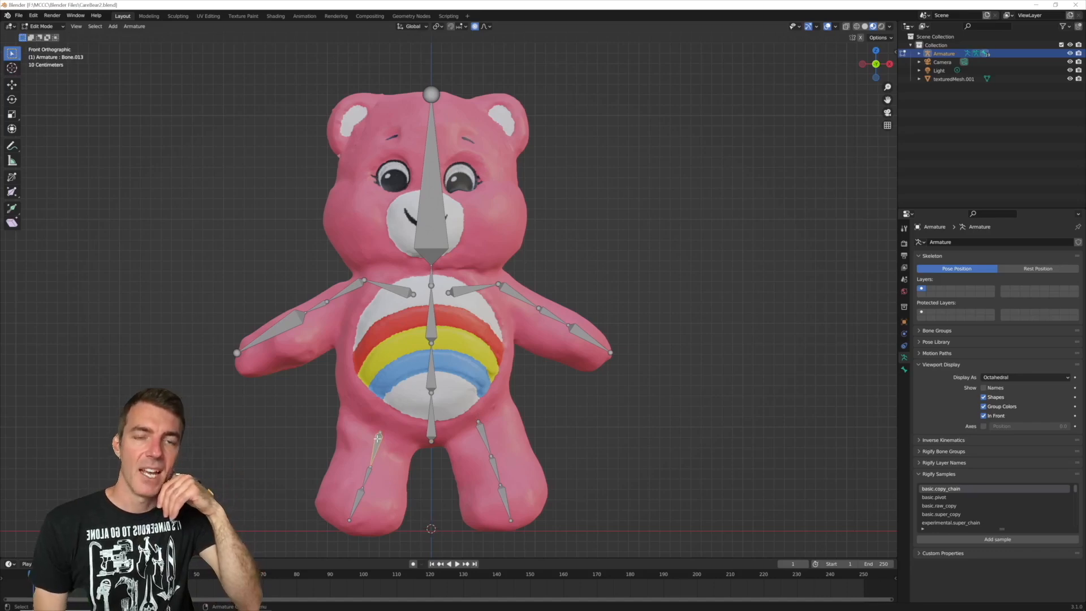
{"action": "left_click", "coordinate": [431, 419]}
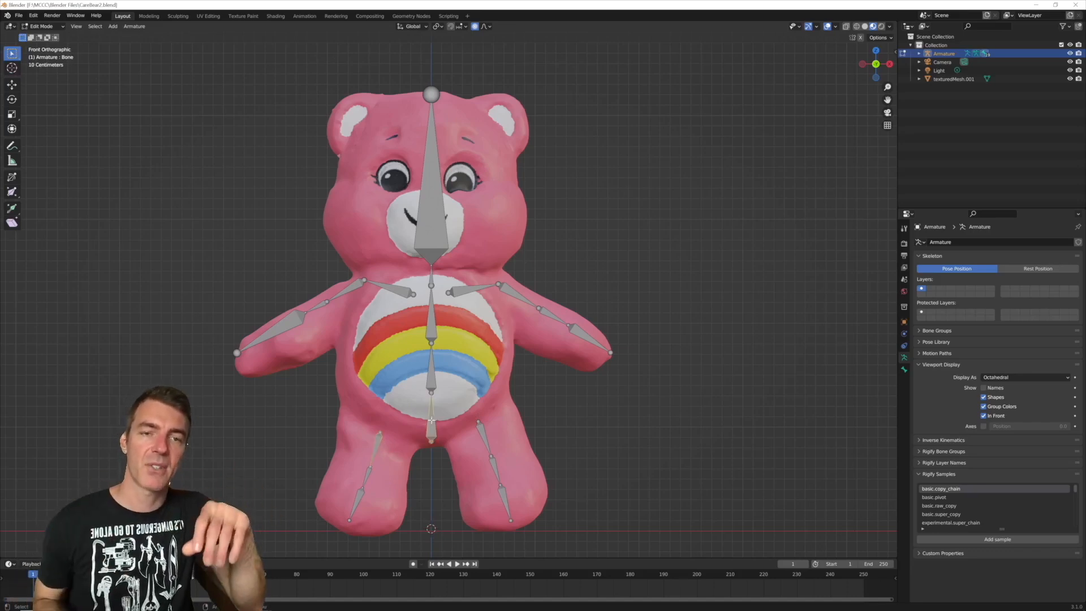
{"action": "key", "text": "ctrl+p"}
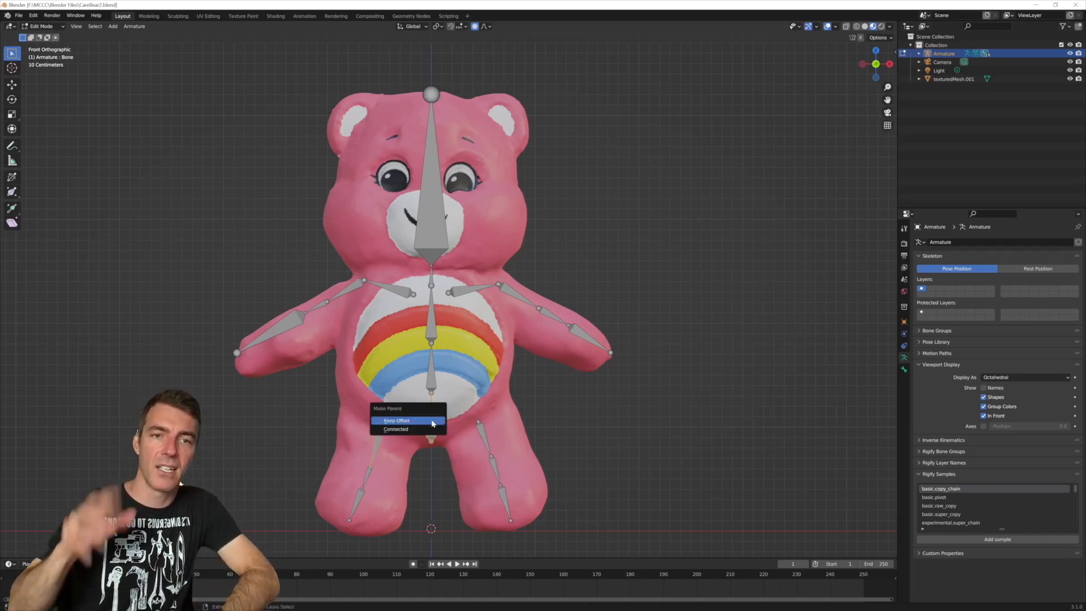
{"action": "left_click", "coordinate": [390, 421]}
Step: Parent the left leg's top bone to the central hip bone with Keep Offset
{"action": "left_click", "coordinate": [480, 427]}
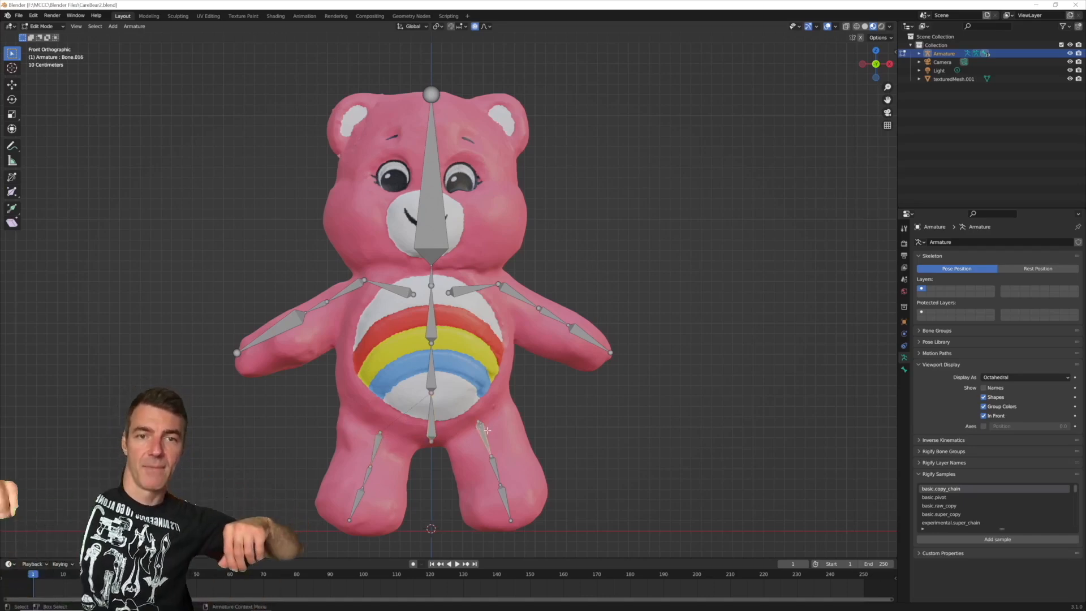
{"action": "left_click", "coordinate": [432, 421], "text": "shift"}
{"action": "key", "text": "ctrl+p"}
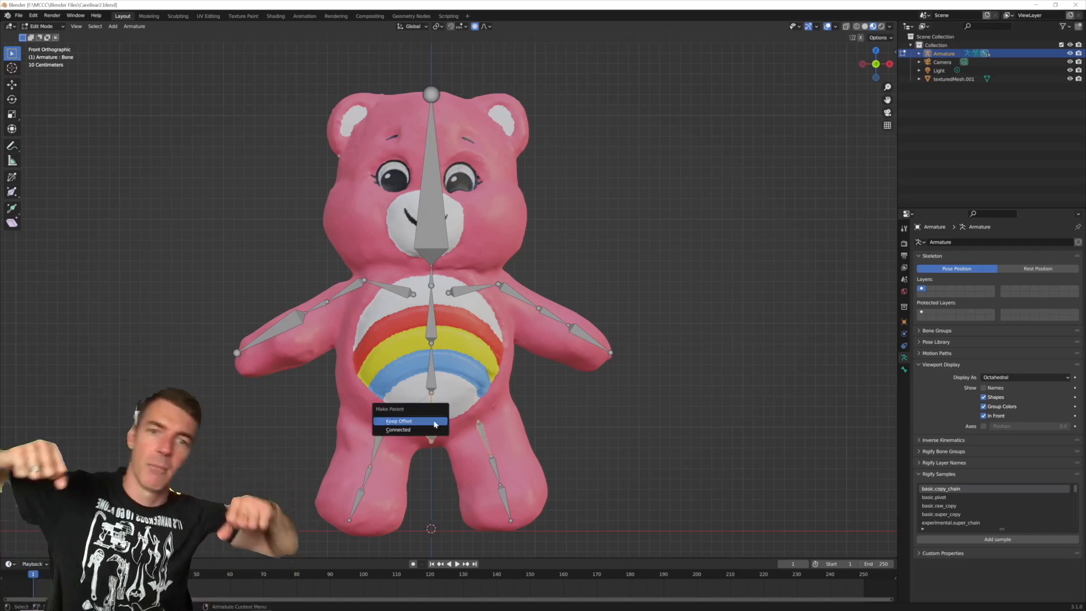
{"action": "left_click", "coordinate": [435, 422]}
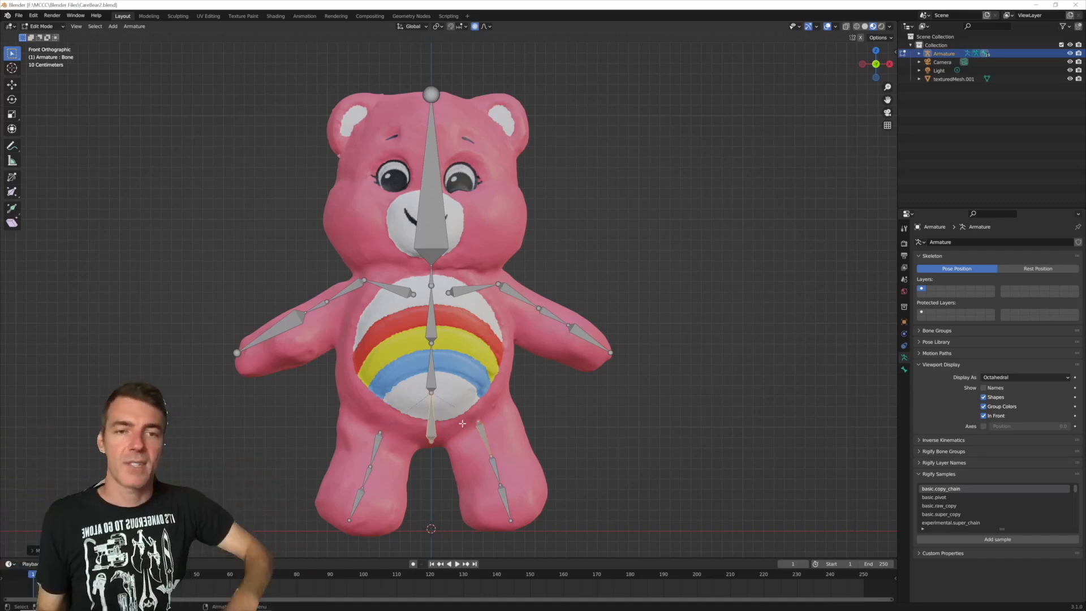
Step: Parent the bear's left shoulder bone to the upper spine bone with Keep Offset
{"action": "left_click", "coordinate": [457, 290]}
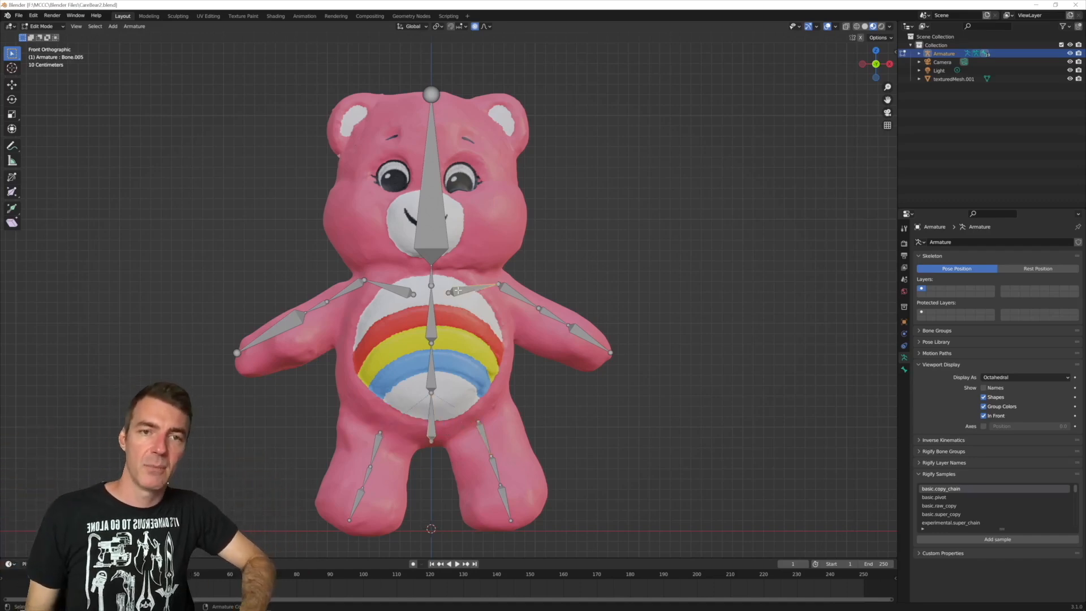
{"action": "left_click", "coordinate": [430, 310]}
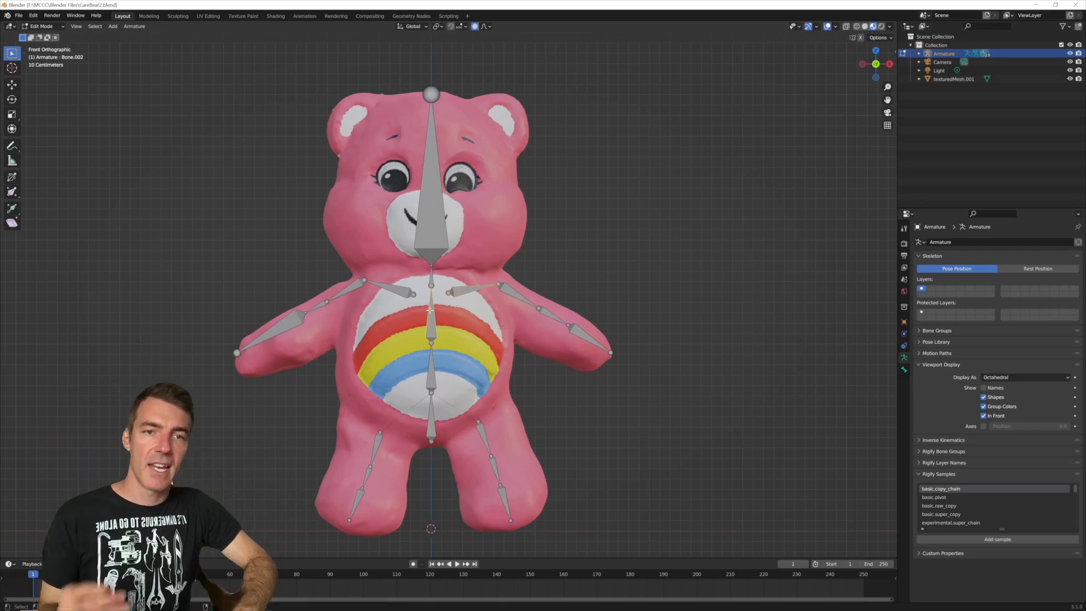
{"action": "key", "text": "ctrl+p"}
{"action": "left_click", "coordinate": [430, 310]}
Step: Parent the bear's right shoulder bone to the upper spine bone with Keep Offset
{"action": "left_click", "coordinate": [401, 290]}
{"action": "left_click", "coordinate": [431, 314], "text": "shift"}
{"action": "key", "text": "ctrl+p"}
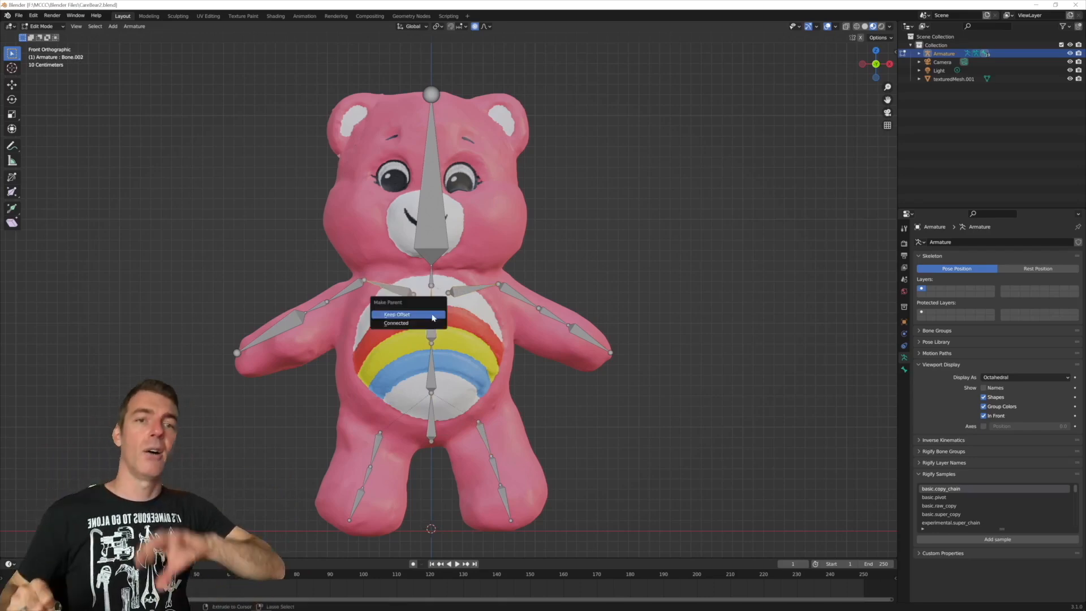
{"action": "left_click", "coordinate": [432, 315]}
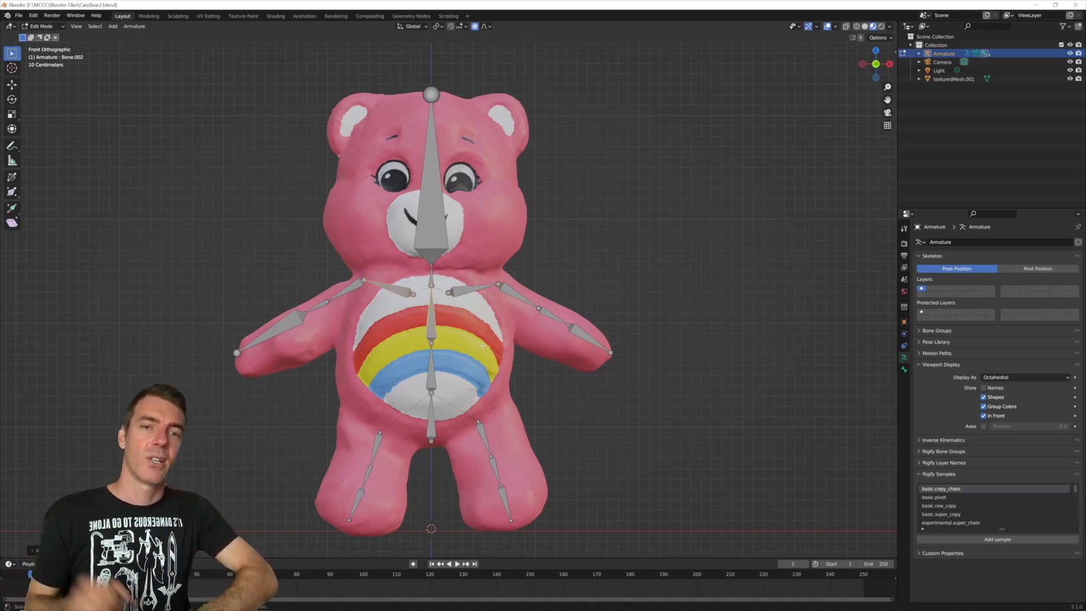
Step: Move both arm bone chains back along the global Y axis so they sit inside the bear's arms beside the spine
{"action": "key", "text": "KP_3"}
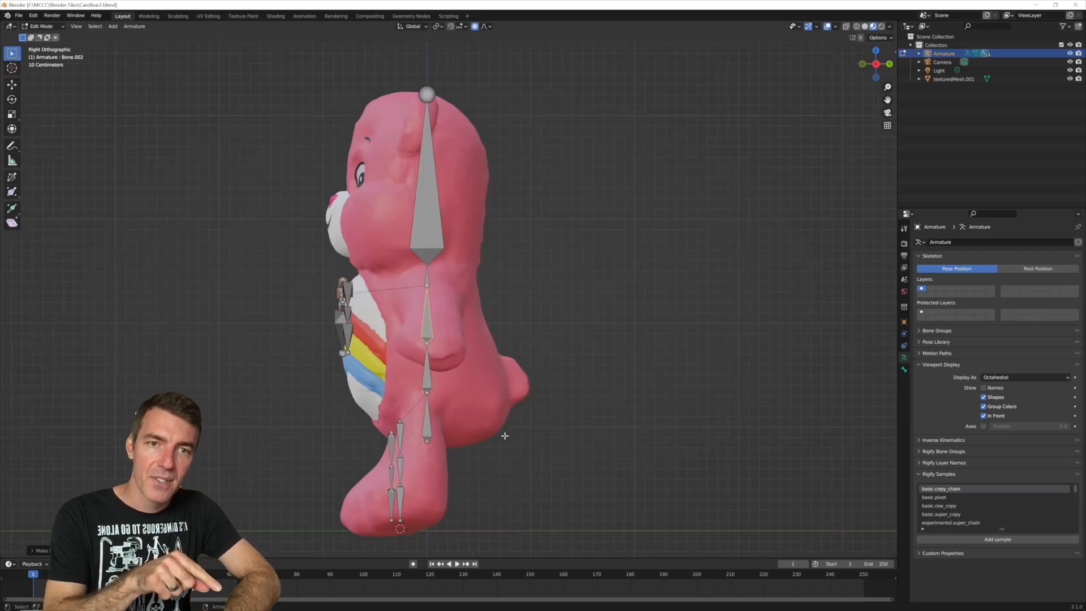
{"action": "middle_click_drag", "start_coordinate": [402, 339], "coordinate": [374, 306]}
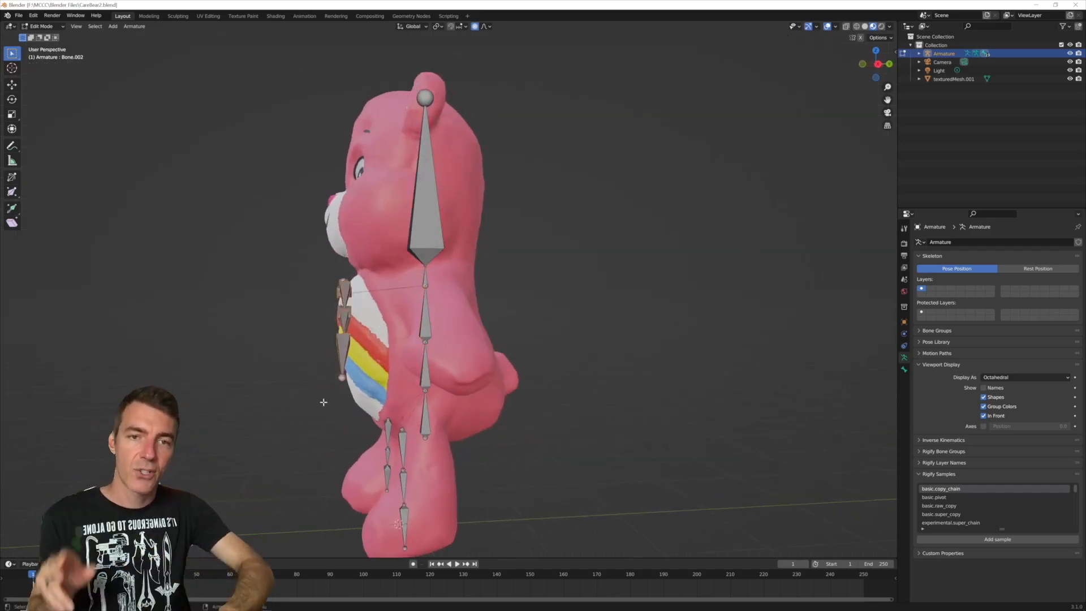
{"action": "key", "text": "KP_1"}
{"action": "key", "text": "KP_3"}
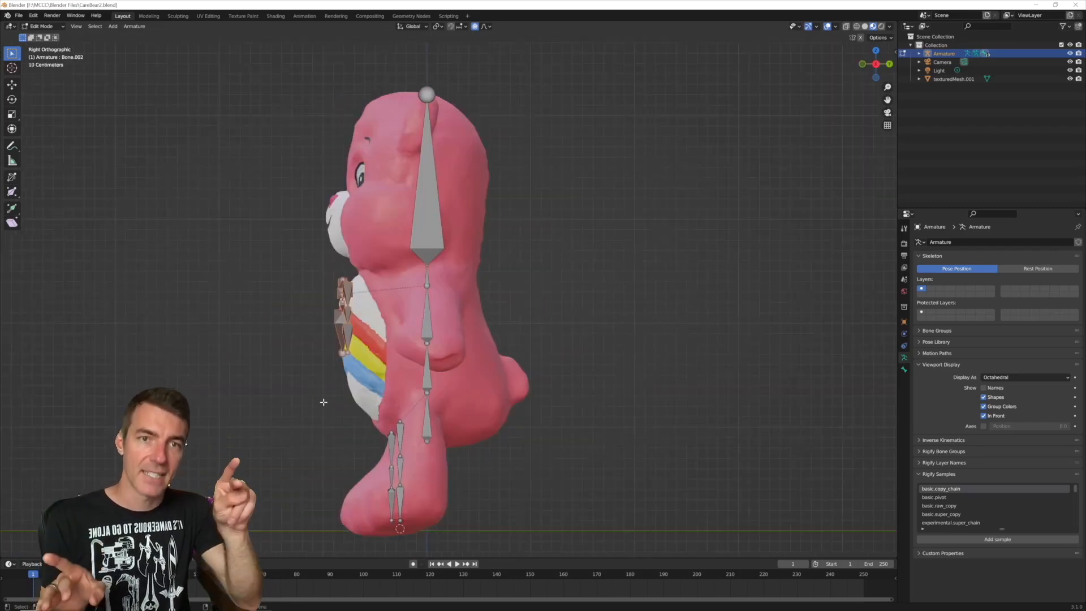
{"action": "key", "text": "g"}
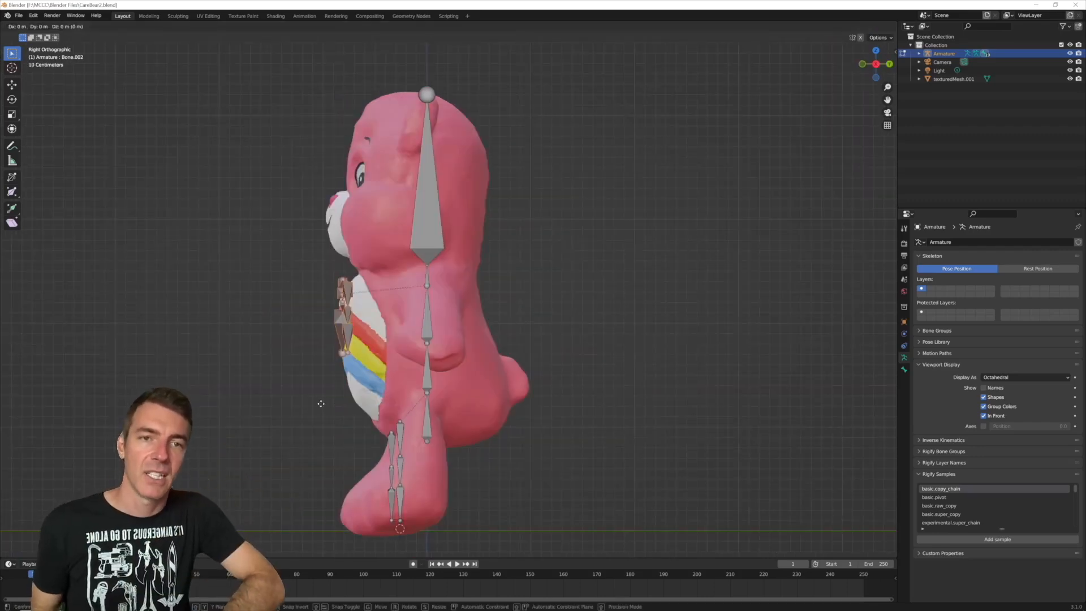
{"action": "key", "text": "y"}
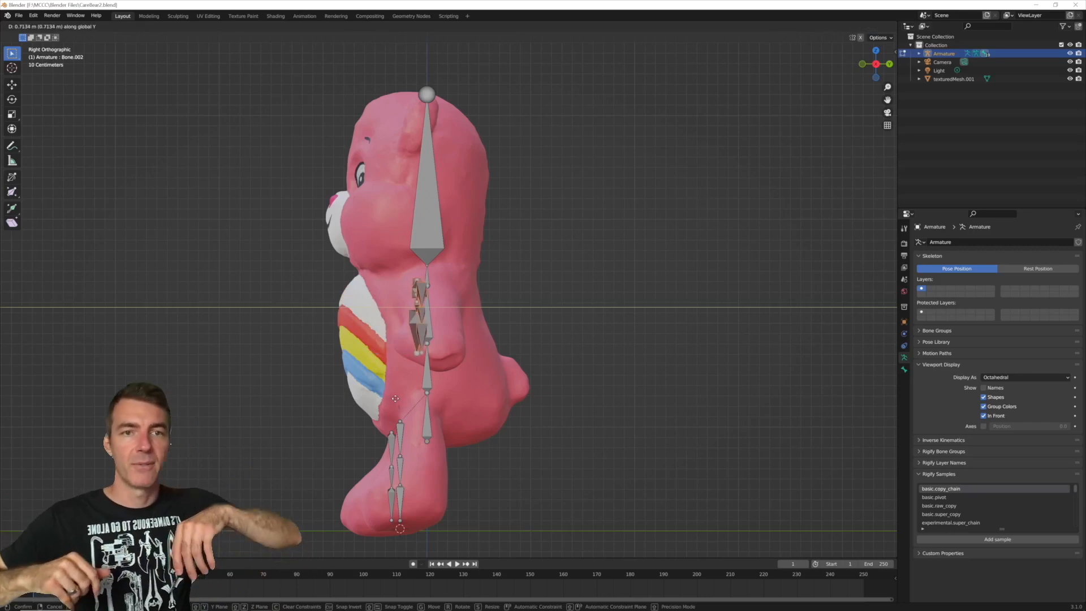
{"action": "left_click", "coordinate": [407, 398]}
{"action": "middle_click_drag", "start_coordinate": [406, 396], "coordinate": [491, 372]}
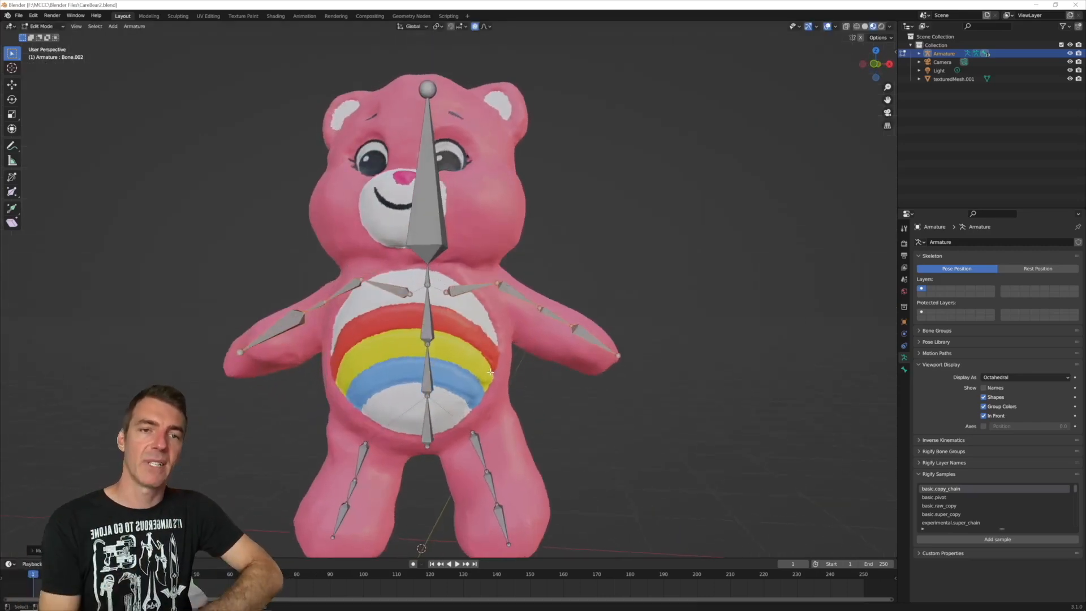
Step: Lower the bear's right arm bones by about 0.1 m from the shoulder joint to the hand in front view
{"action": "key", "text": "KP_1"}
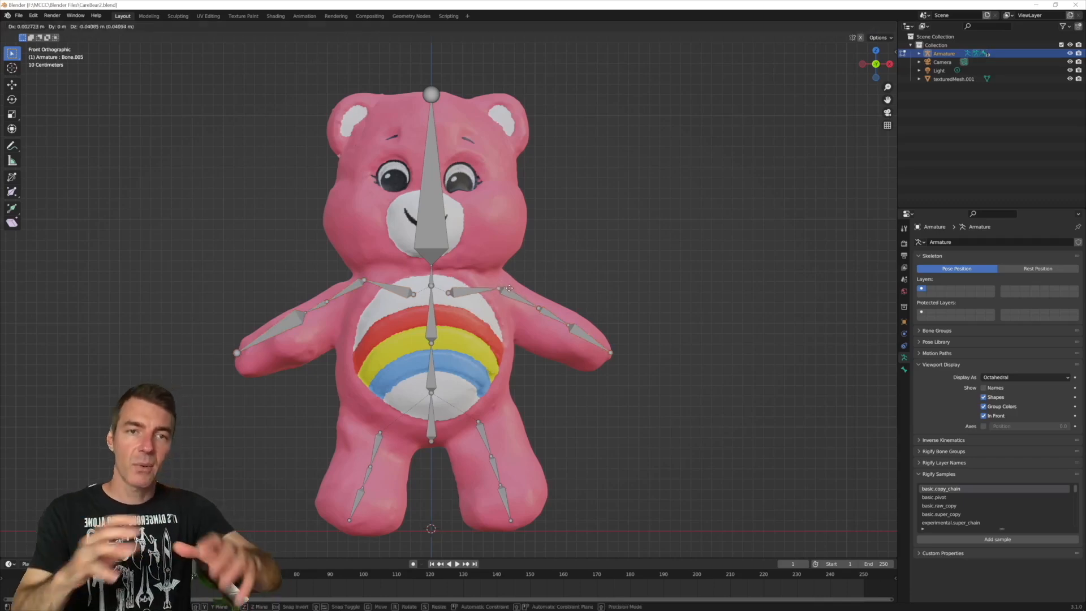
{"action": "left_click", "coordinate": [365, 280]}
{"action": "left_click_drag", "start_coordinate": [336, 290], "coordinate": [209, 384]}
{"action": "key", "text": "g"}
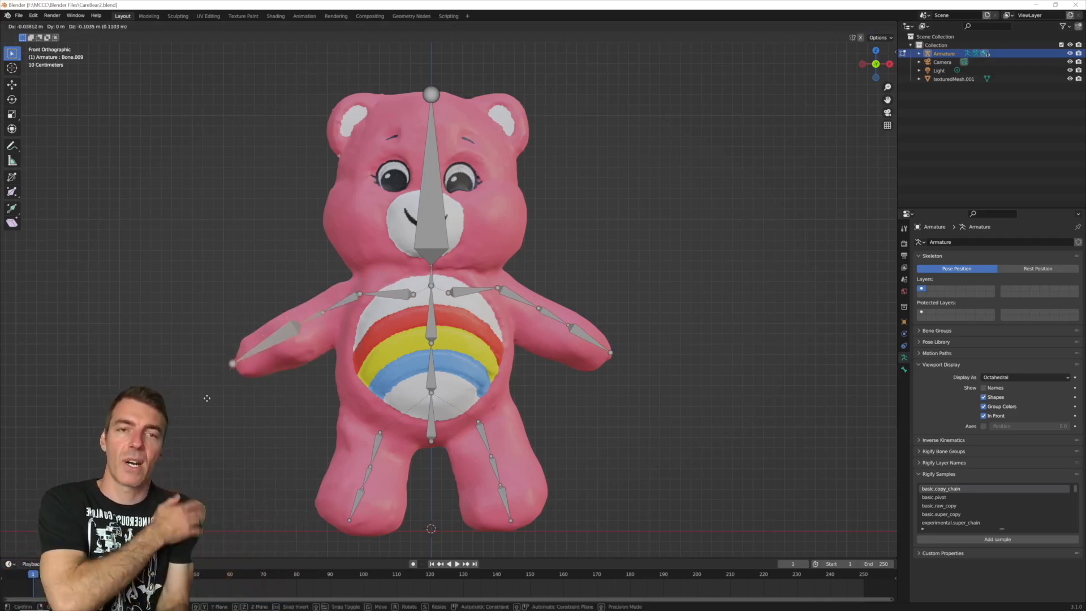
{"action": "left_click", "coordinate": [211, 399]}
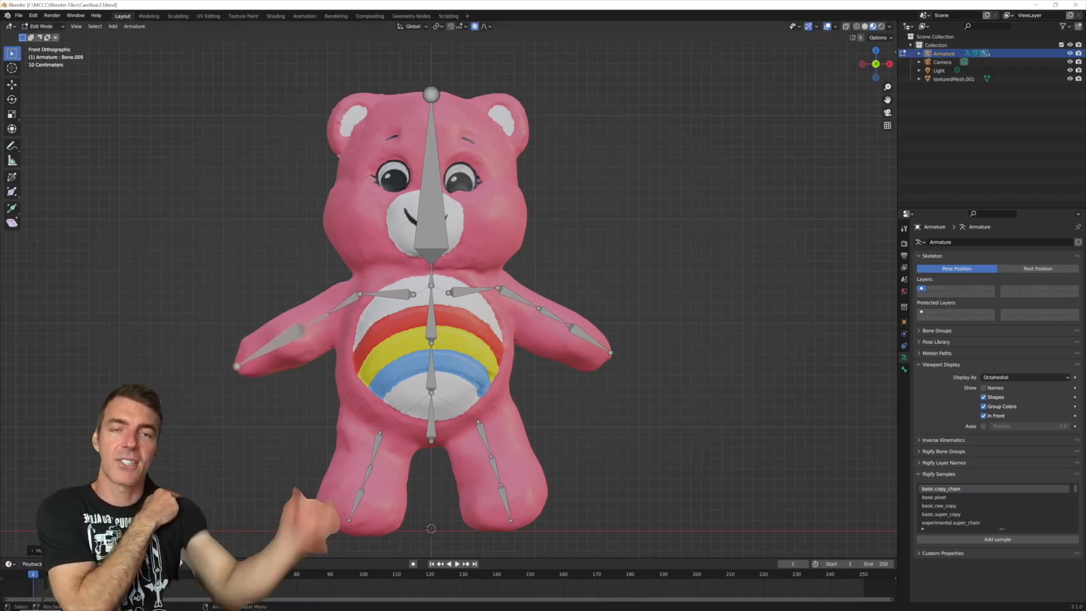
Step: Shift the bear's left arm joints slightly downward to follow the middle of the arm
{"action": "left_click_drag", "start_coordinate": [519, 285], "coordinate": [651, 396]}
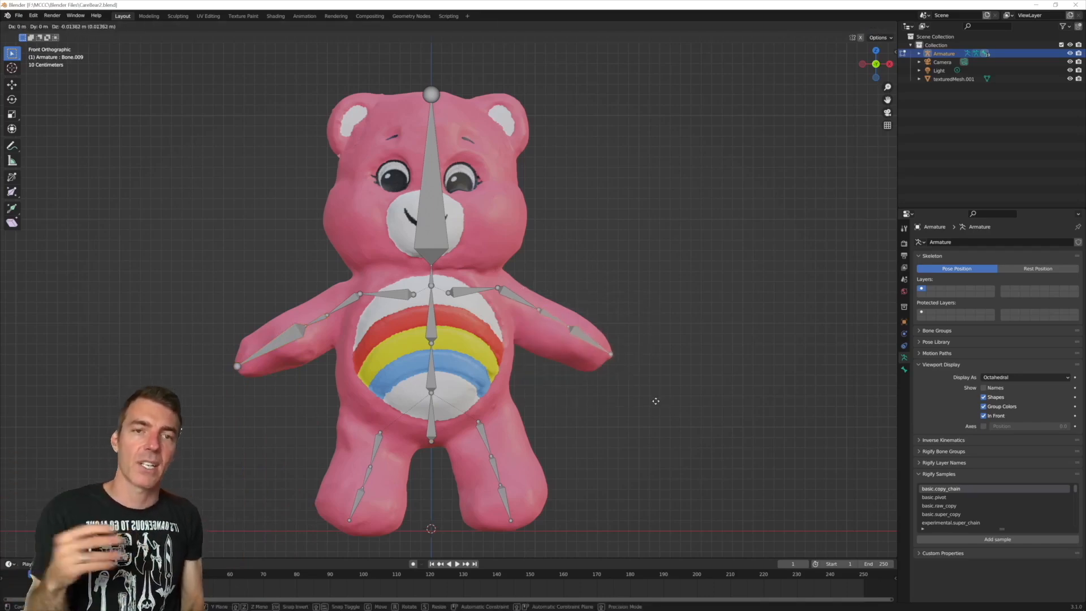
{"action": "key", "text": "g"}
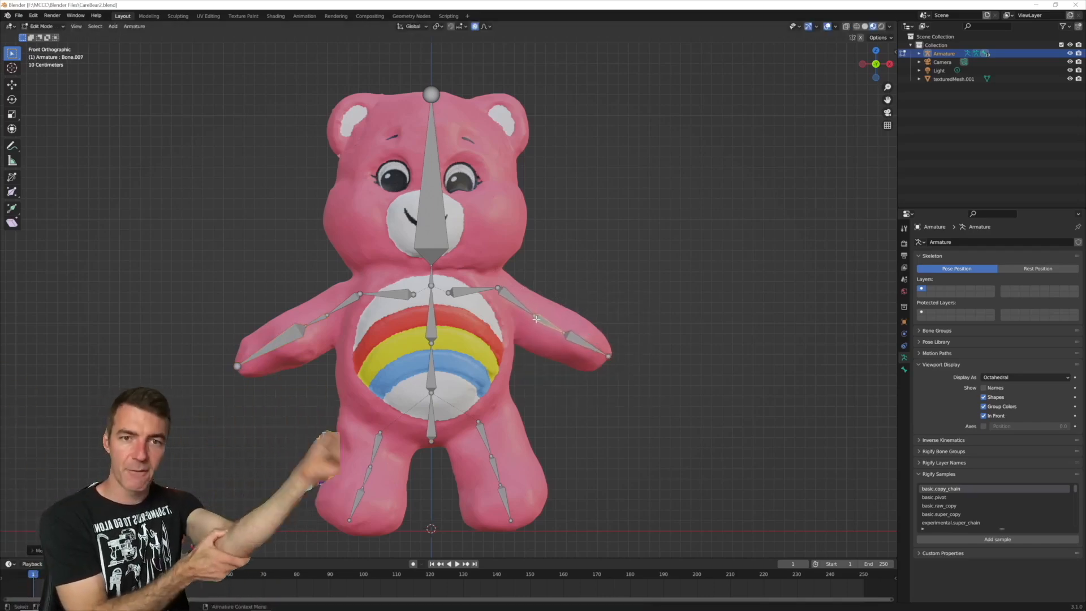
{"action": "left_click", "coordinate": [498, 288]}
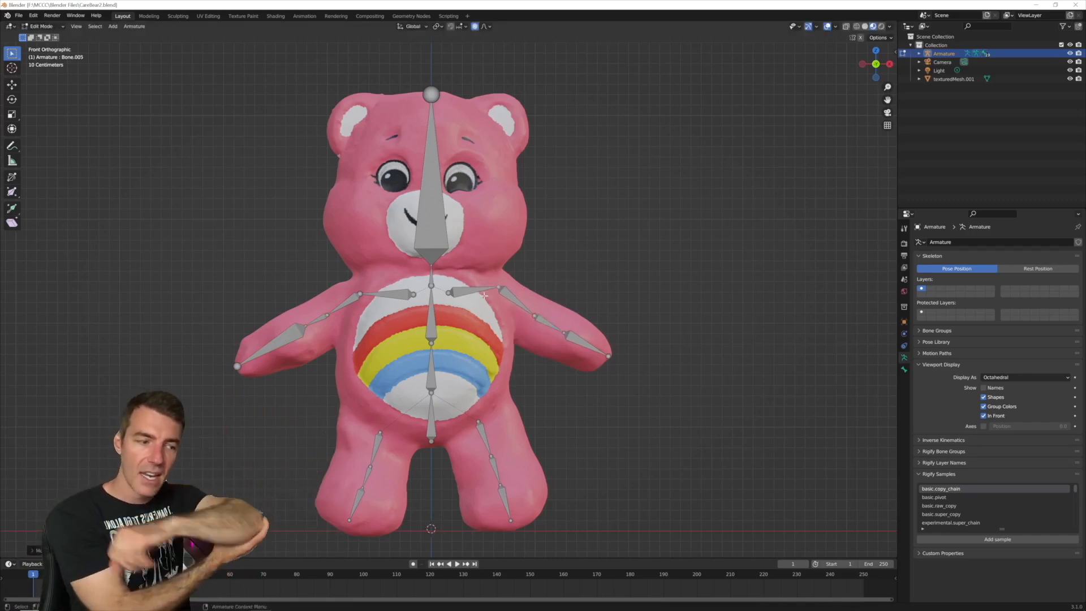
Step: Move the inner ends of both shoulder bones forward from the spine toward the chest in side view
{"action": "middle_click_drag", "start_coordinate": [485, 295], "coordinate": [413, 299]}
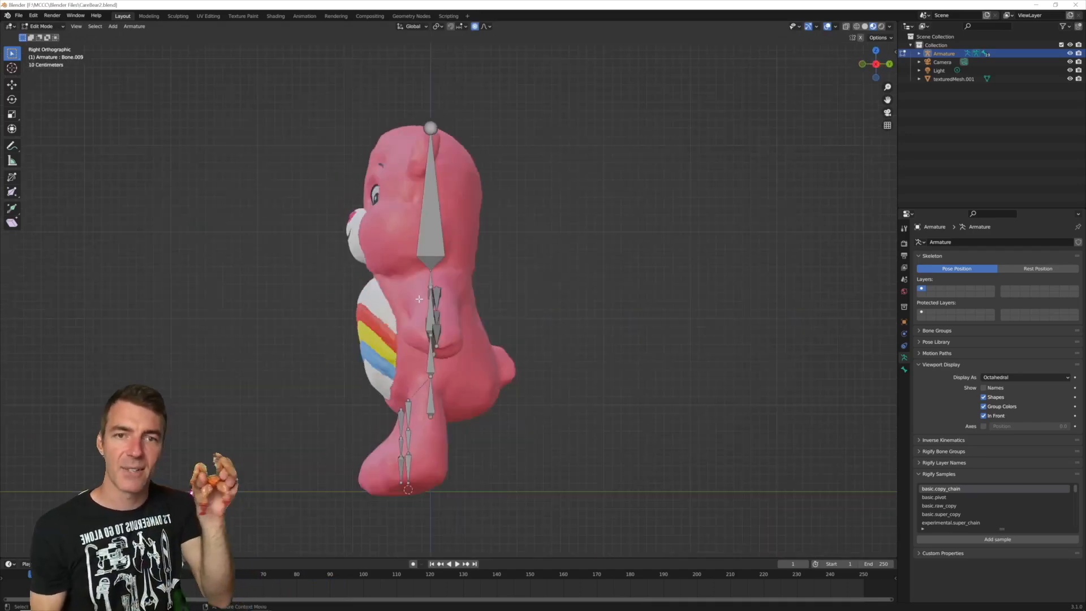
{"action": "key", "text": "e"}
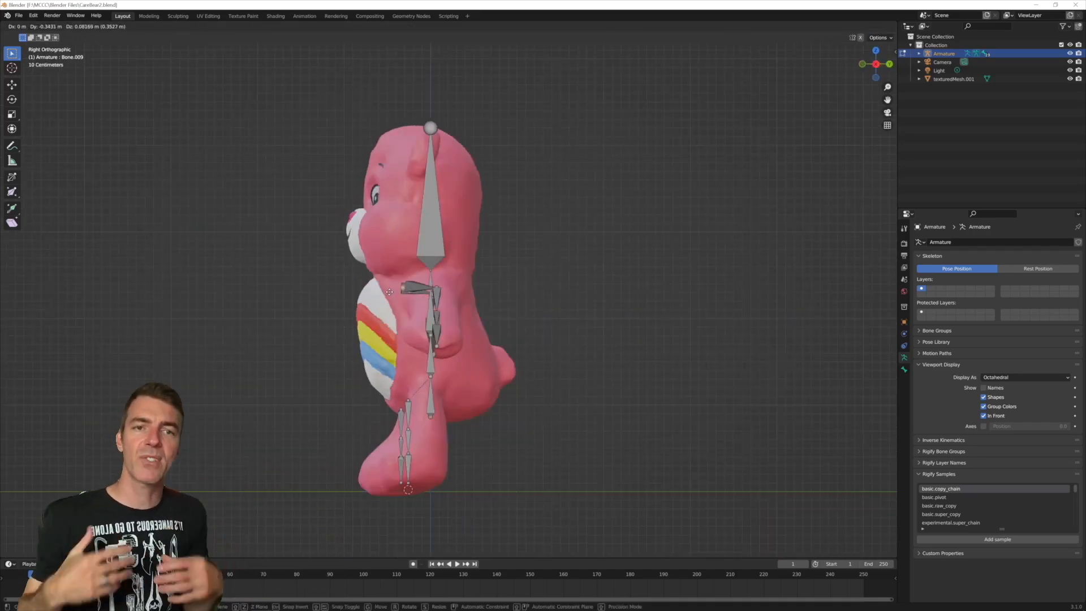
{"action": "left_click", "coordinate": [387, 294]}
{"action": "middle_click_drag", "start_coordinate": [388, 294], "coordinate": [429, 315]}
Step: Lower the bear's left shoulder joint slightly and fine-tune the upper arm joints in front view
{"action": "key", "text": "KP_1"}
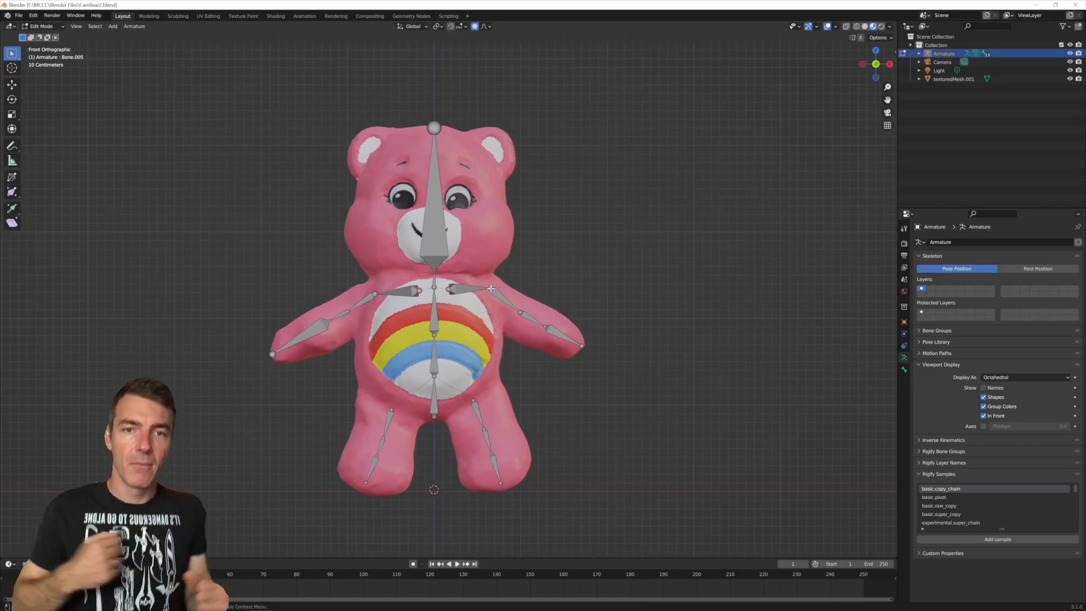
{"action": "key", "text": "e"}
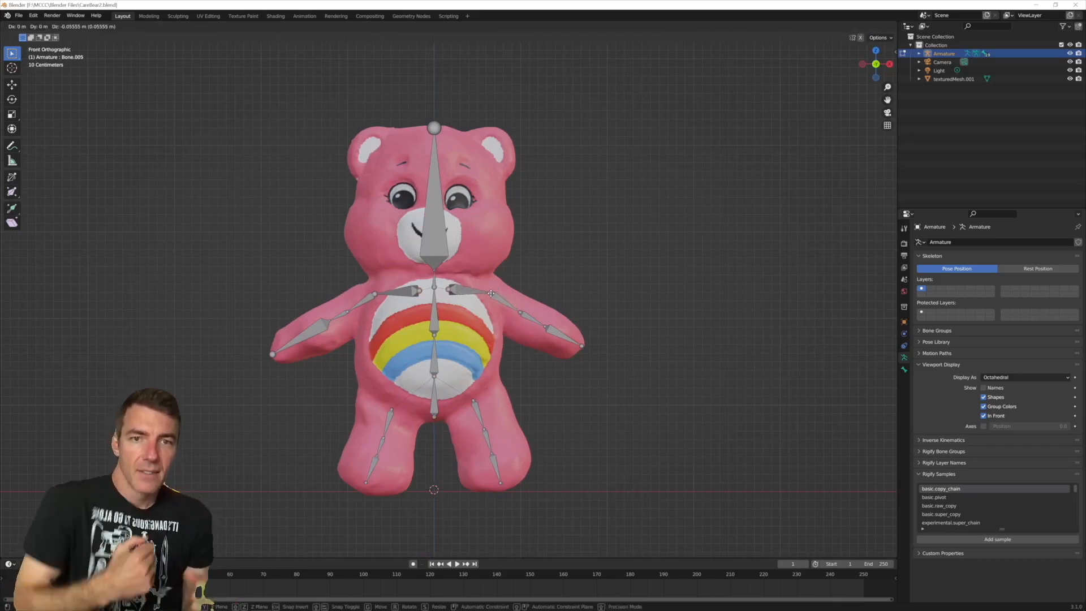
{"action": "left_click", "coordinate": [491, 293]}
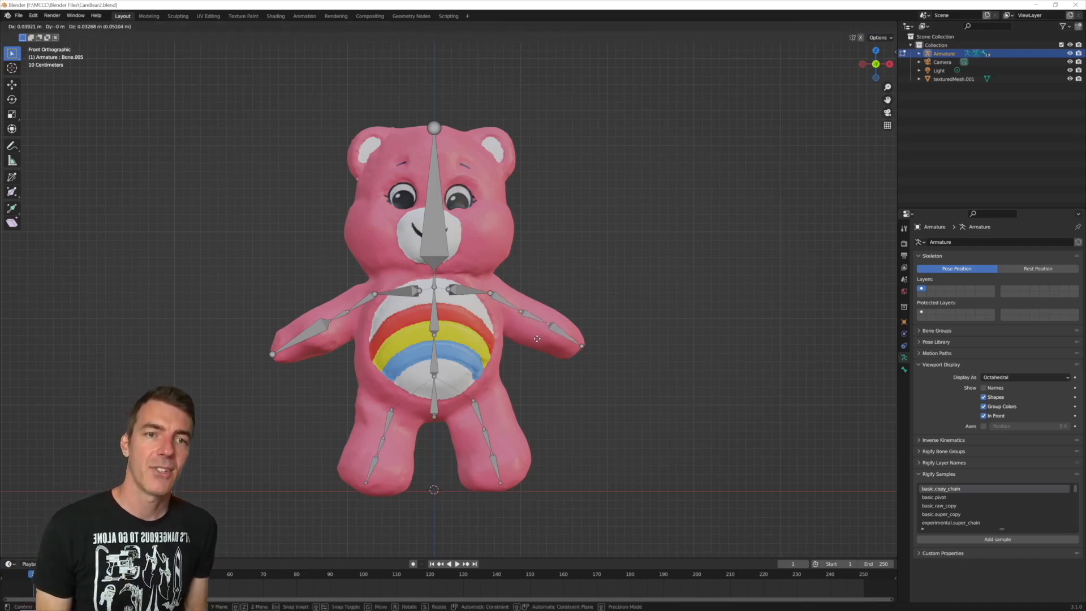
{"action": "left_click", "coordinate": [494, 297]}
{"action": "key", "text": "g"}
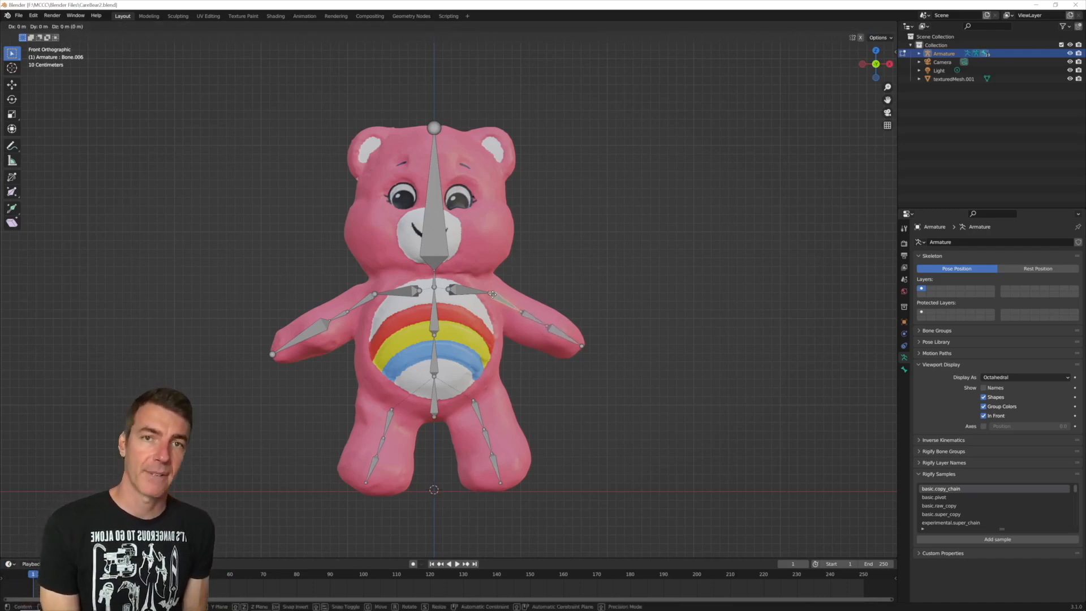
{"action": "left_click", "coordinate": [484, 296]}
Step: Nudge the bear's right shoulder joint into place and slightly raise the inner ends of the shoulder bones
{"action": "left_click", "coordinate": [375, 295]}
{"action": "key", "text": "g"}
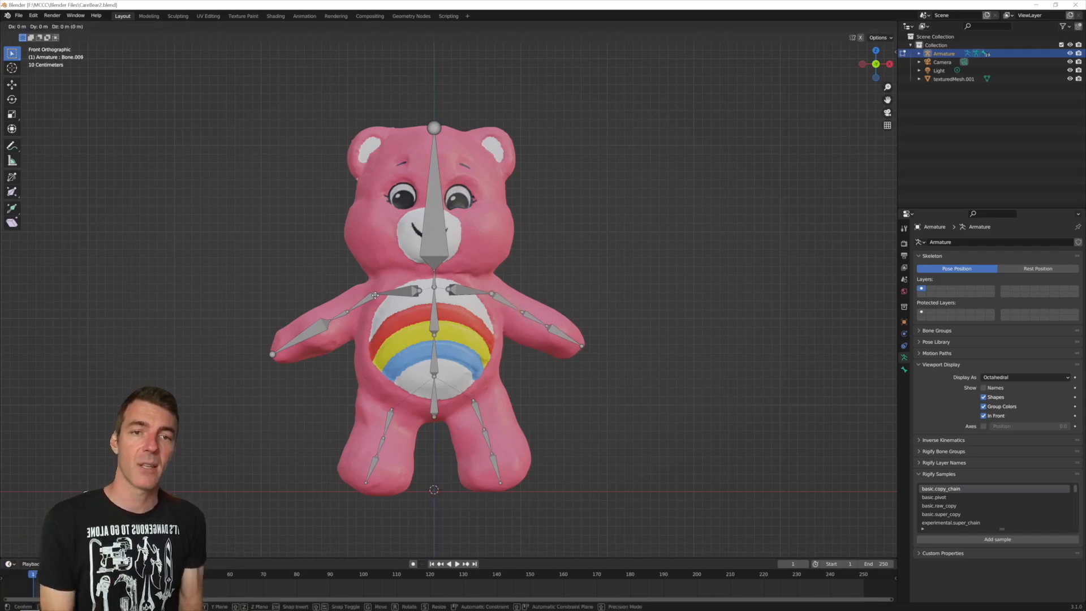
{"action": "left_click", "coordinate": [373, 296]}
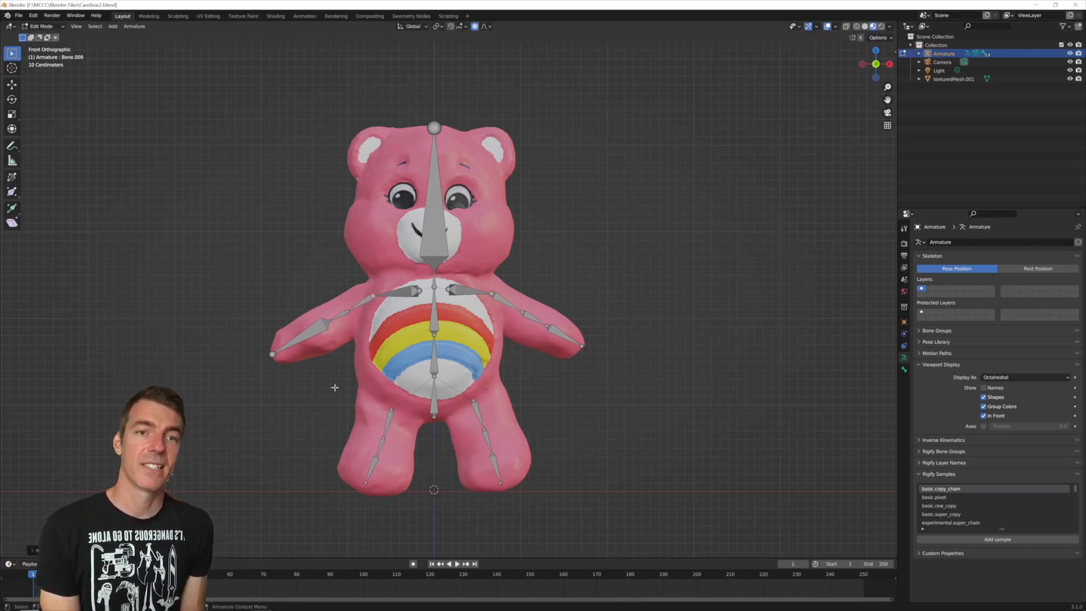
{"action": "key", "text": "g"}
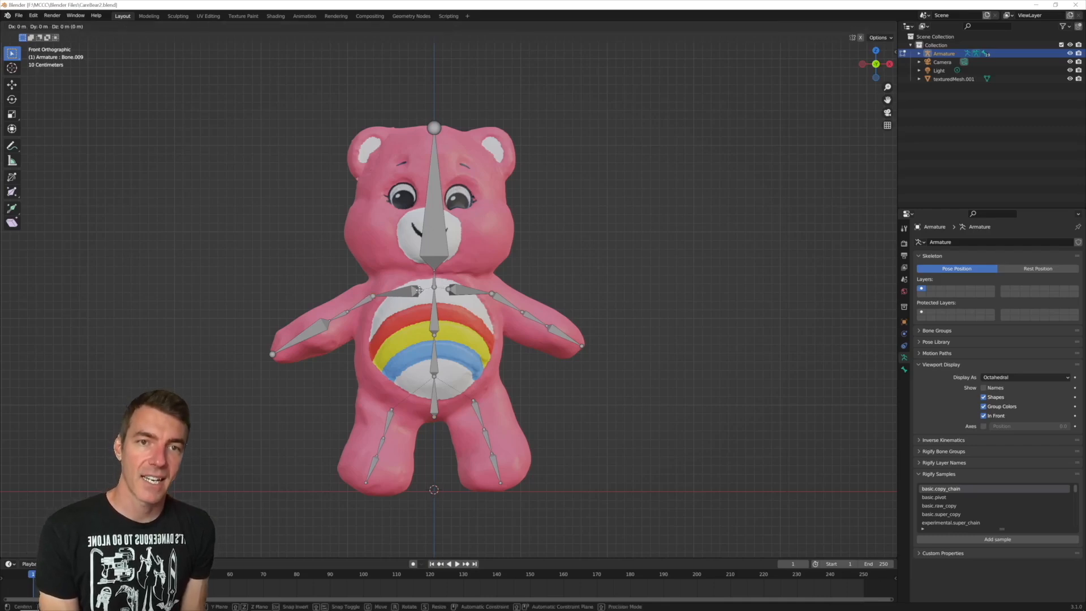
{"action": "left_click", "coordinate": [419, 289]}
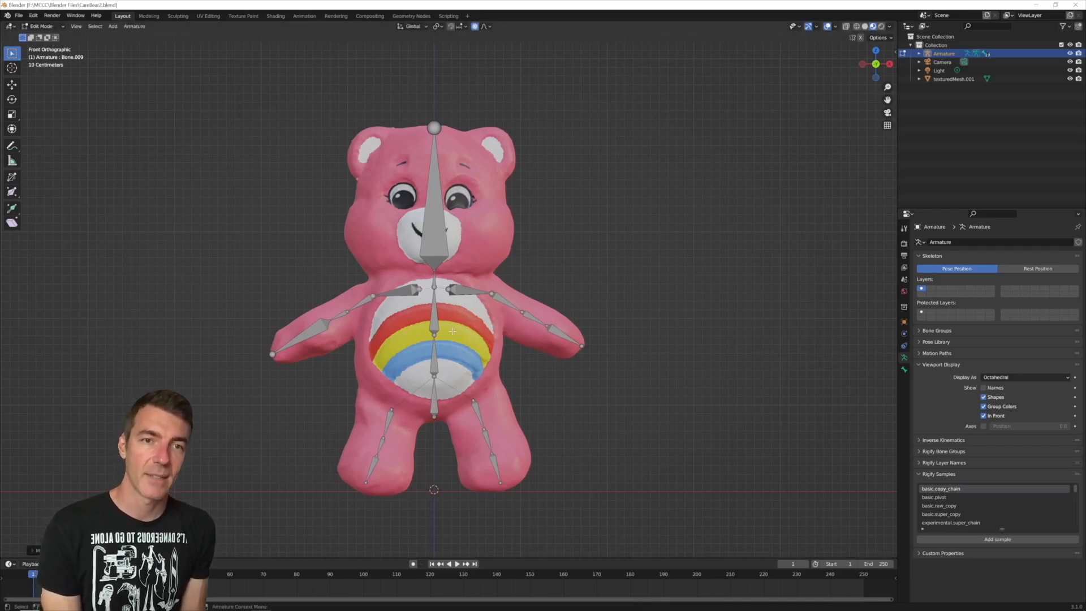
Step: Move both leg bone chains back about 0.25 m along the global Y axis, in line with the spine
{"action": "key", "text": "KP_3"}
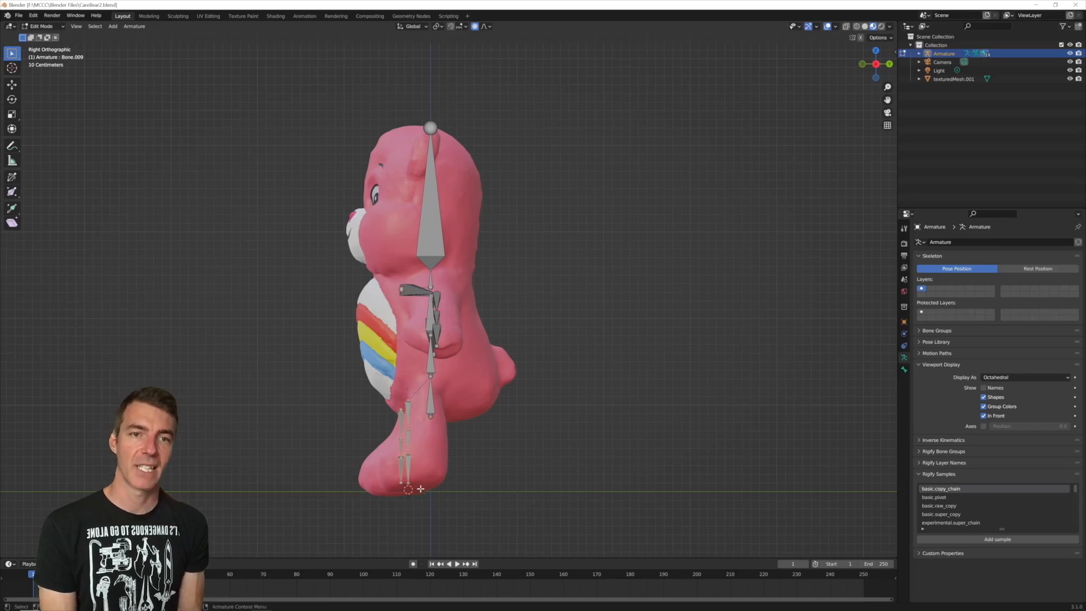
{"action": "key", "text": "g"}
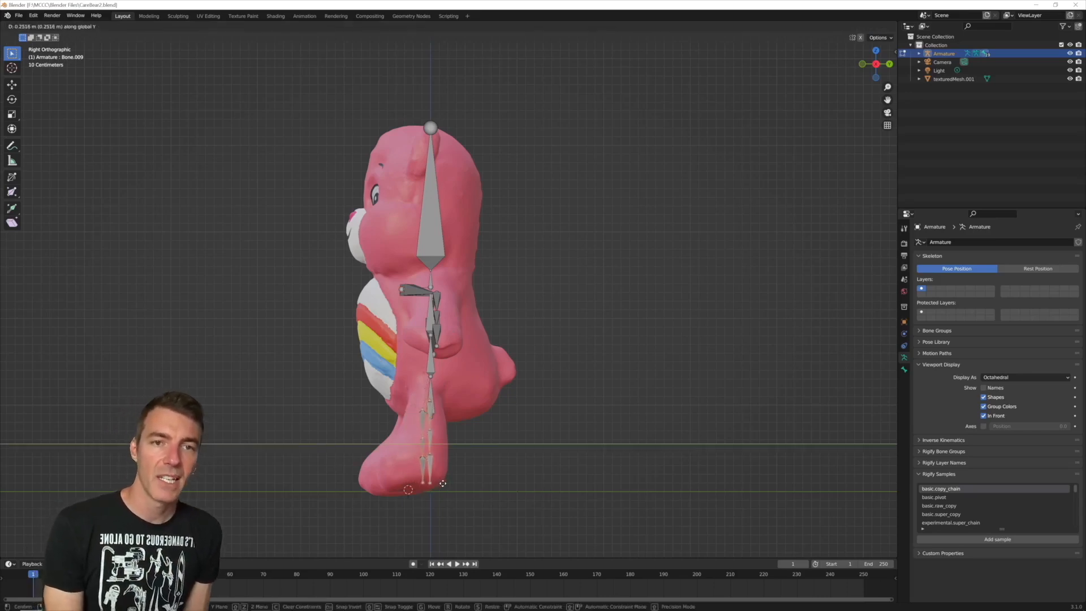
{"action": "left_click", "coordinate": [443, 461]}
Step: Move the lower ends of the foot bones forward into the feet and extrude short toe bones to the toe tips
{"action": "left_click", "coordinate": [445, 499]}
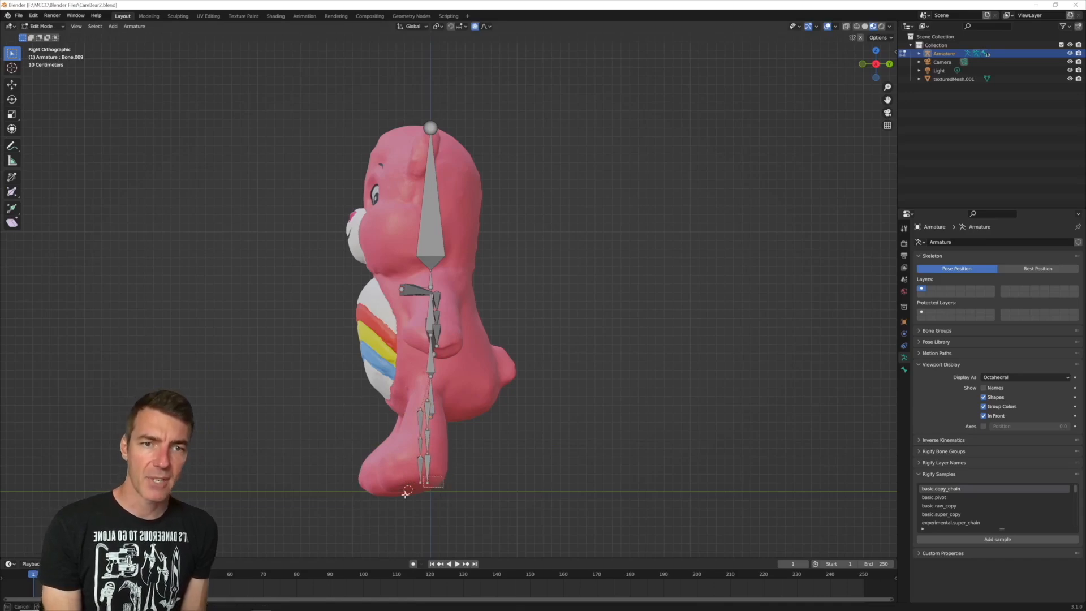
{"action": "left_click", "coordinate": [419, 484]}
{"action": "key", "text": "g"}
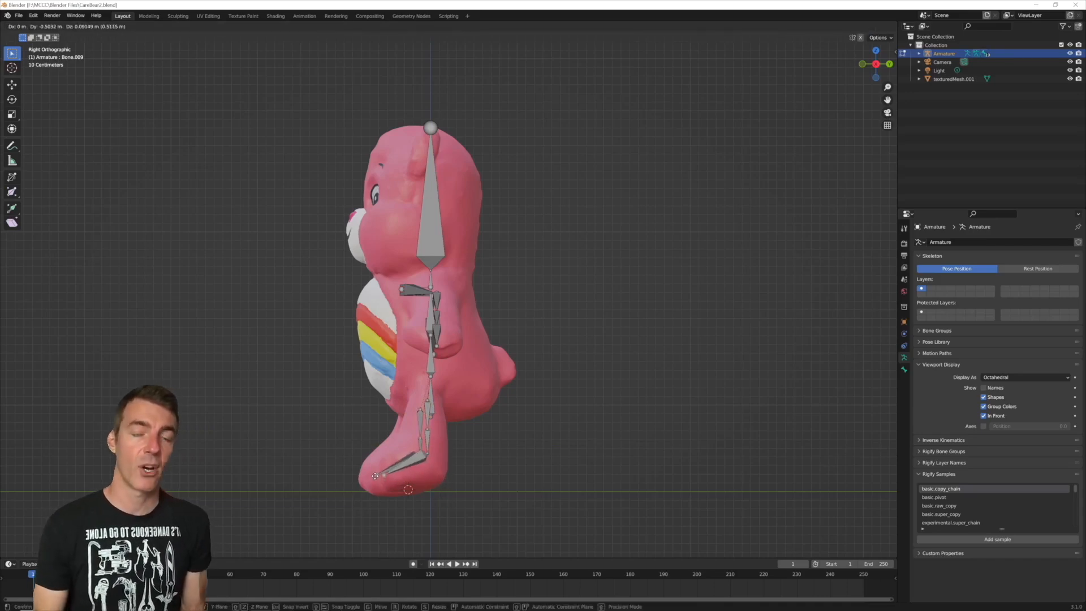
{"action": "left_click", "coordinate": [374, 469]}
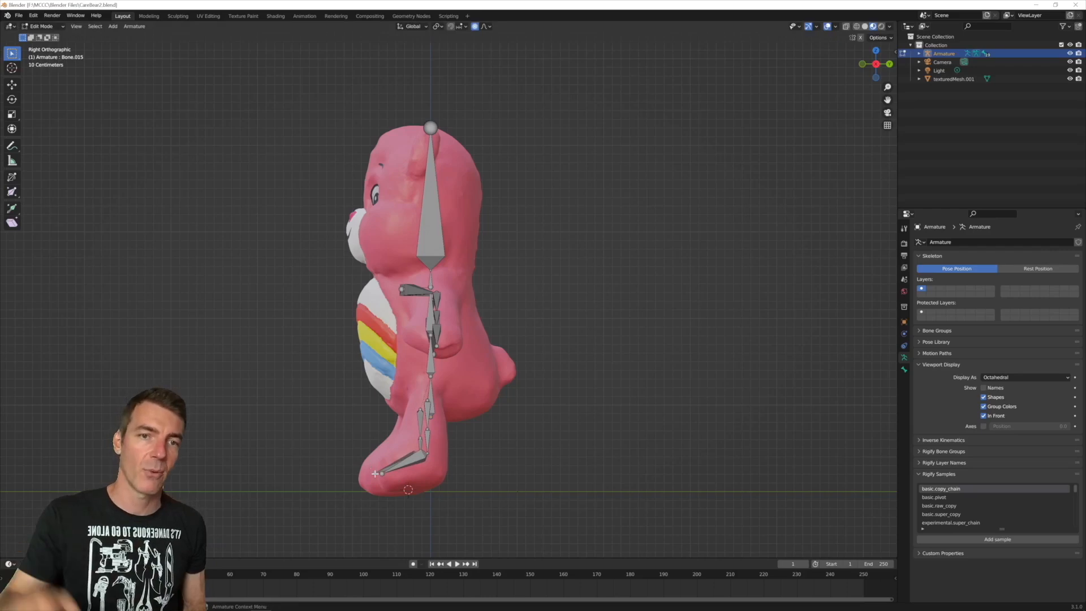
{"action": "key", "text": "e"}
{"action": "left_click", "coordinate": [364, 478]}
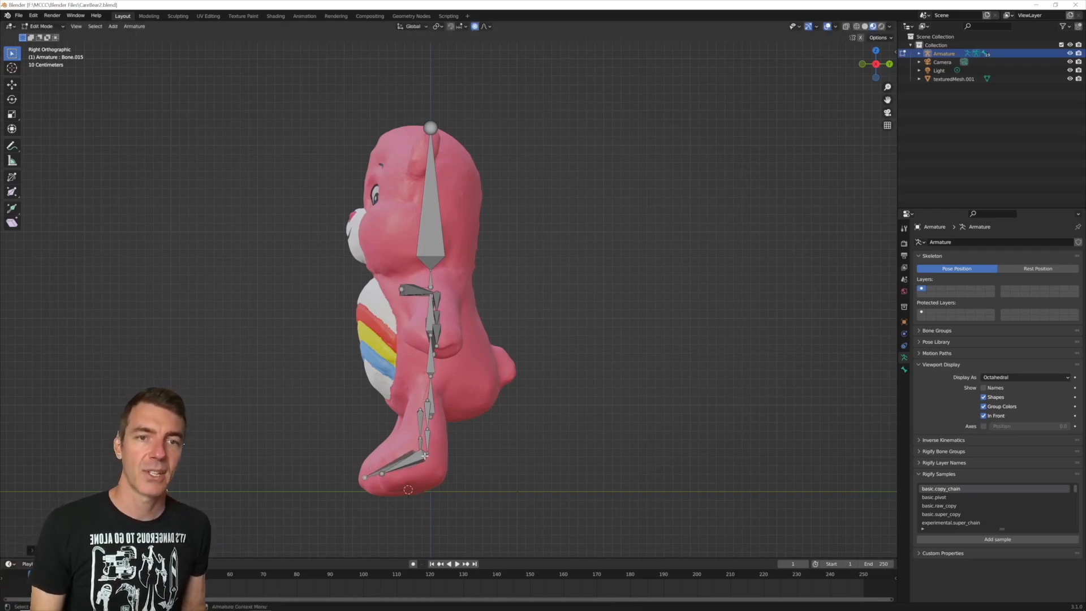
Step: Lower the ankle joints of both legs slightly so the foot bones lie flatter inside the feet
{"action": "key", "text": "g"}
{"action": "left_click", "coordinate": [427, 461]}
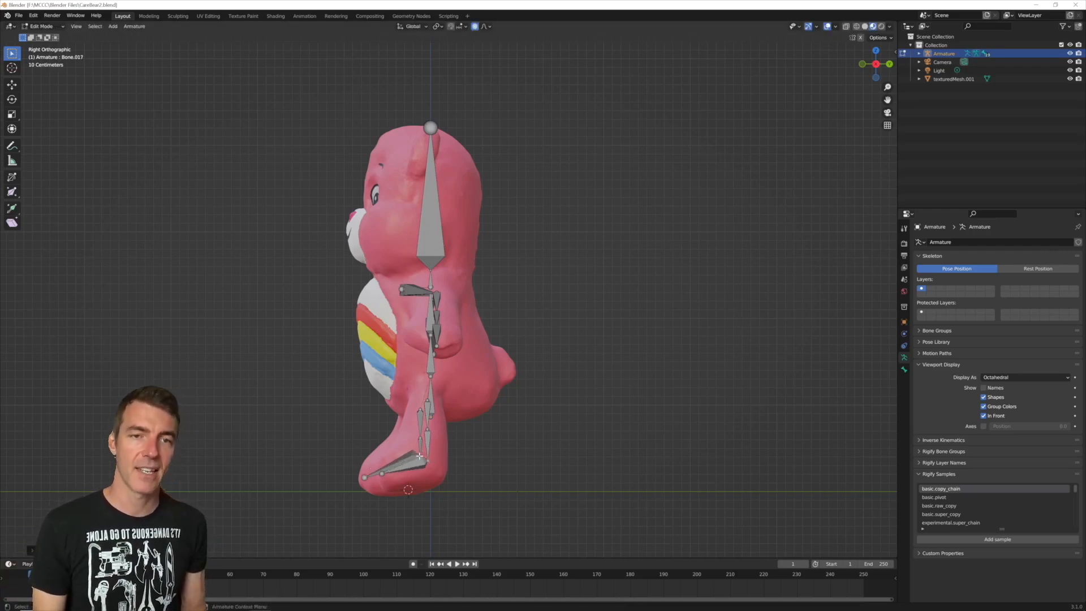
{"action": "left_click", "coordinate": [420, 465]}
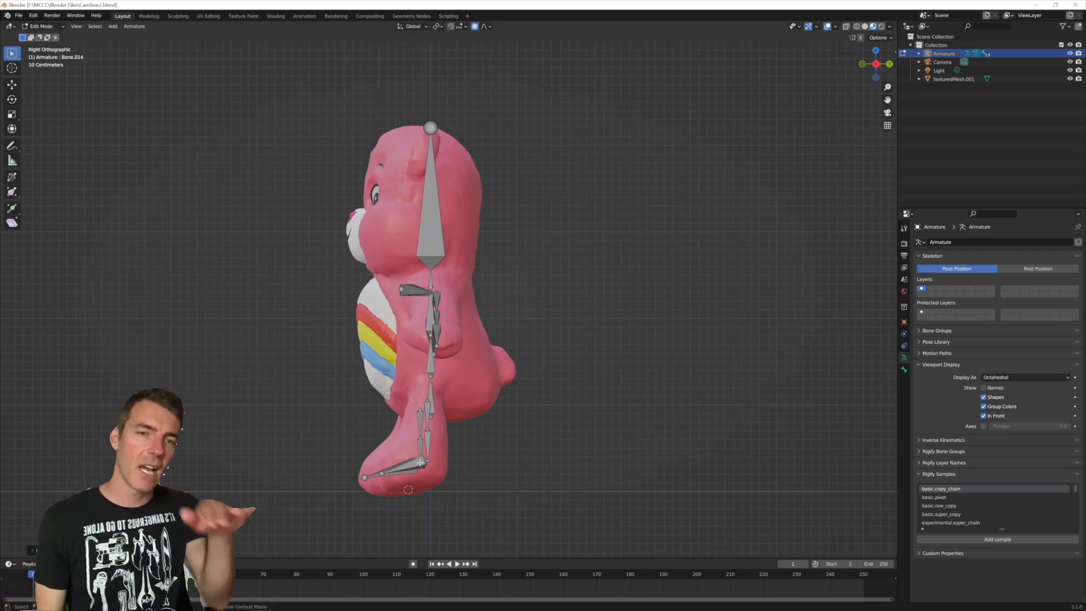
{"action": "key", "text": "ctrl+KP_3"}
{"action": "middle_click_drag", "start_coordinate": [477, 463], "coordinate": [404, 444]}
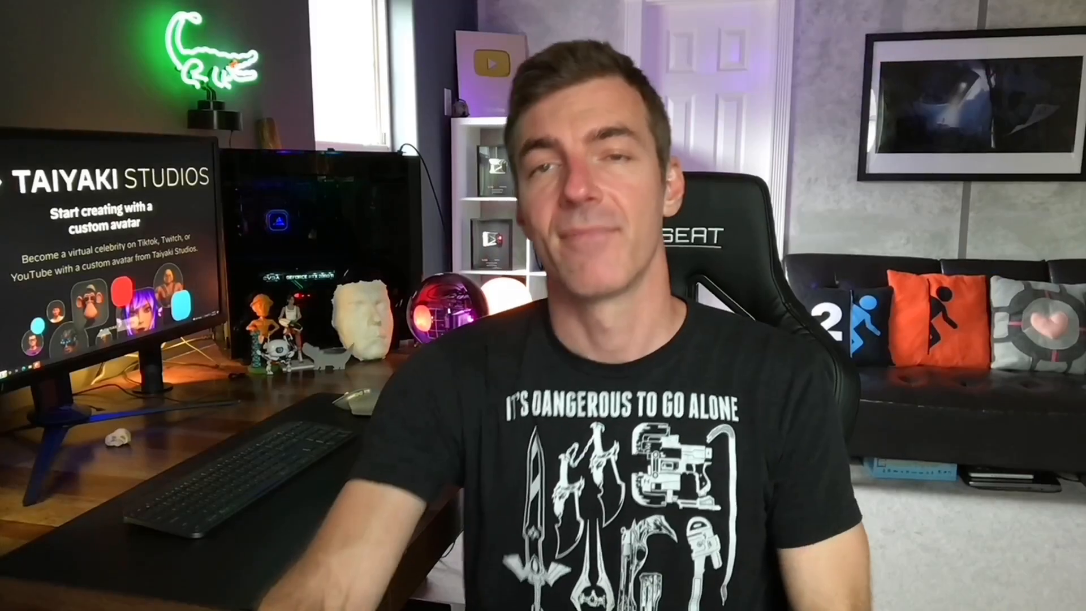
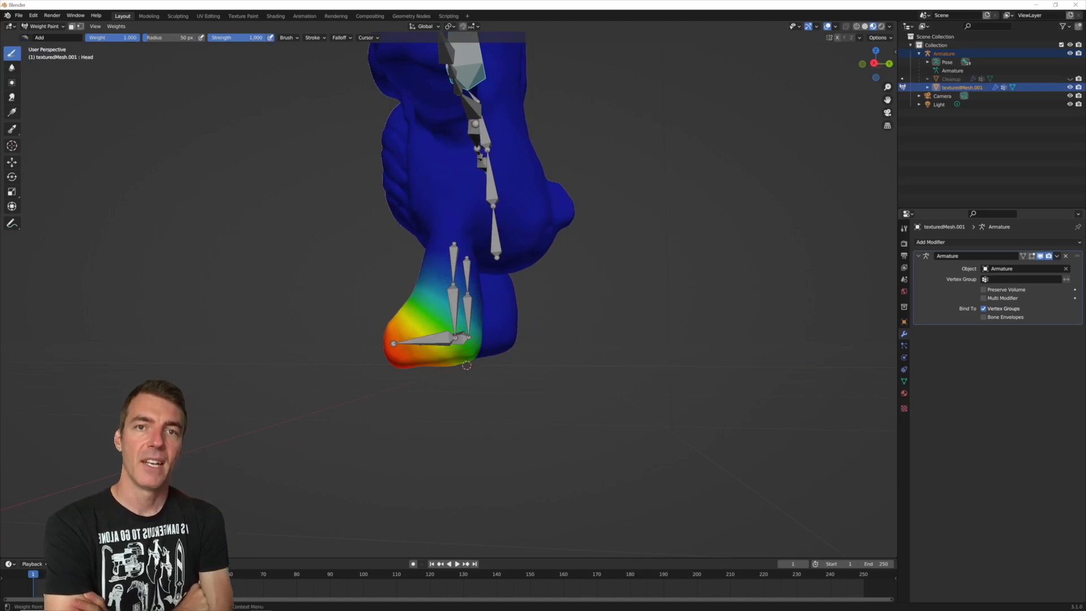
Step: Set the weight-painting Add brush to a radius of 182 px and a strength of 0.1
{"action": "middle_click_drag", "start_coordinate": [411, 315], "coordinate": [365, 320]}
{"action": "left_click_drag", "start_coordinate": [168, 38], "coordinate": [184, 38]}
{"action": "scroll", "coordinate": [346, 375], "scroll_direction": "up", "scroll_amount": 2}
{"action": "middle_click_drag", "start_coordinate": [322, 357], "coordinate": [352, 356]}
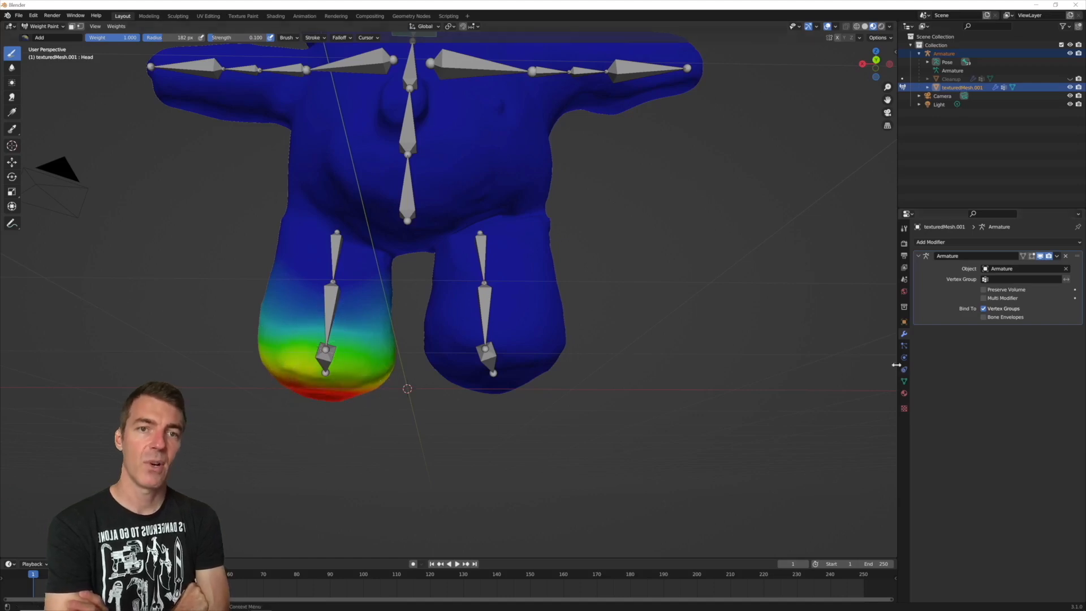
Step: Bring up the mesh's vertex groups and display the Foot_R and Thigh_L weights on the legs
{"action": "left_click", "coordinate": [904, 381]}
{"action": "left_click", "coordinate": [937, 288]}
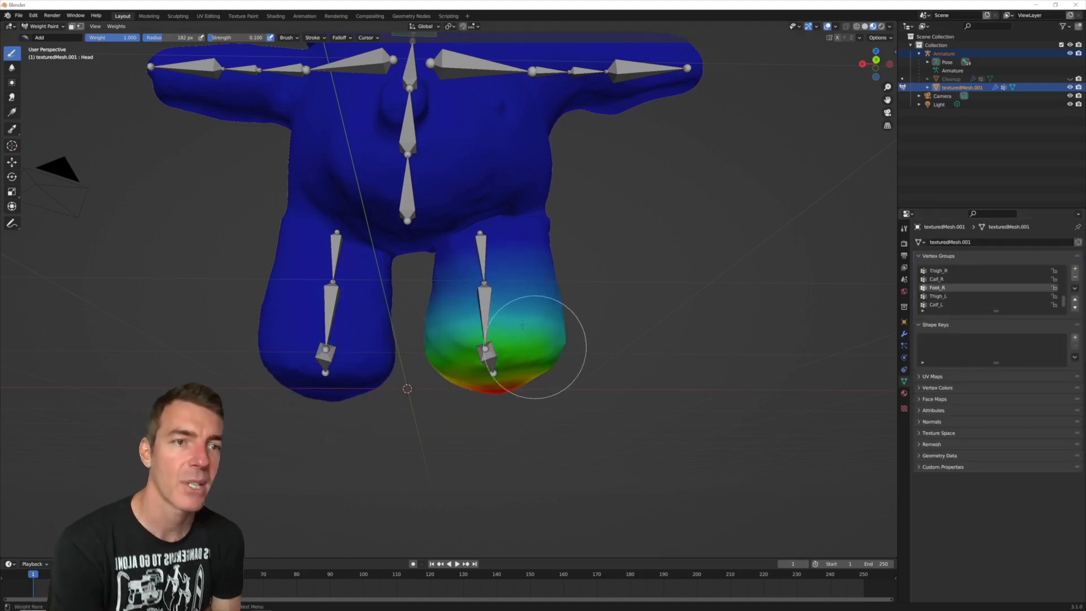
{"action": "left_click", "coordinate": [948, 297]}
{"action": "middle_click_drag", "start_coordinate": [413, 226], "coordinate": [633, 210]}
{"action": "scroll", "coordinate": [611, 211], "scroll_direction": "down", "scroll_amount": 2}
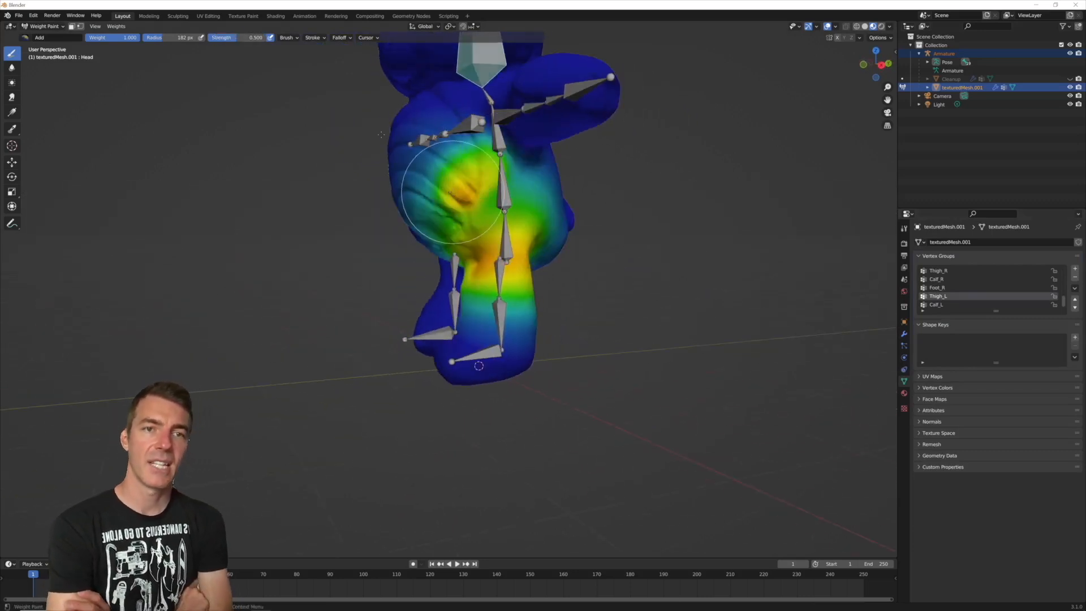
Step: Erase the Thigh_L weights from the bear's upper torso and side using the Subtract brush at strength 1.0
{"action": "left_click", "coordinate": [937, 287]}
{"action": "left_click", "coordinate": [25, 37]}
{"action": "left_click", "coordinate": [249, 60]}
{"action": "left_click", "coordinate": [944, 297]}
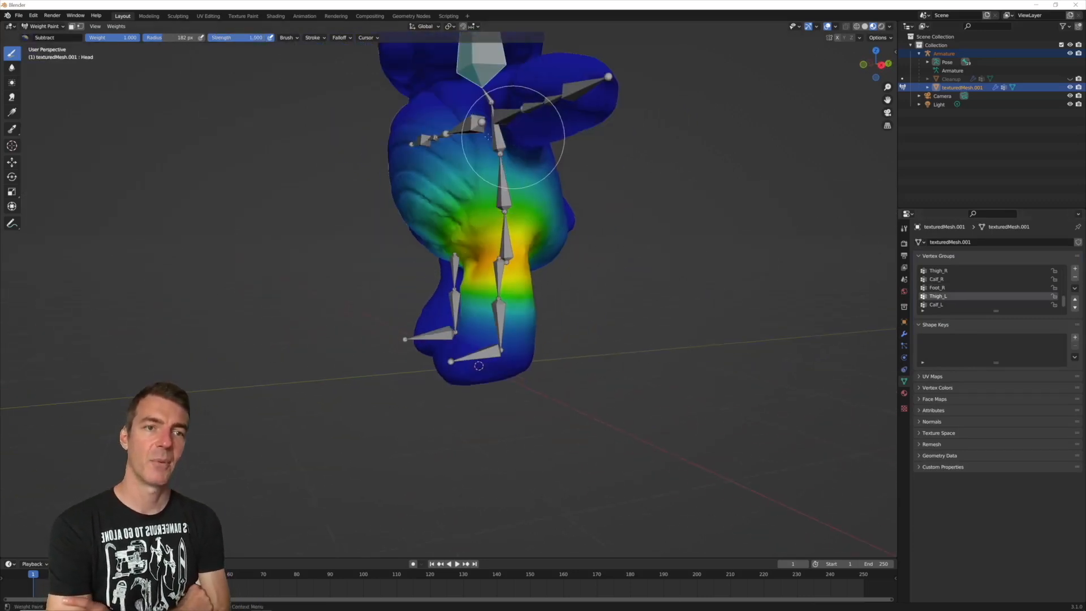
{"action": "middle_click_drag", "start_coordinate": [582, 232], "coordinate": [557, 219]}
{"action": "scroll", "coordinate": [609, 205], "scroll_direction": "up", "scroll_amount": 2}
{"action": "mouse_move", "coordinate": [605, 230]}
{"action": "left_mouse_down"}
{"action": "mouse_move", "coordinate": [606, 181]}
{"action": "mouse_move", "coordinate": [542, 102]}
{"action": "mouse_move", "coordinate": [374, 230]}
{"action": "left_mouse_up"}
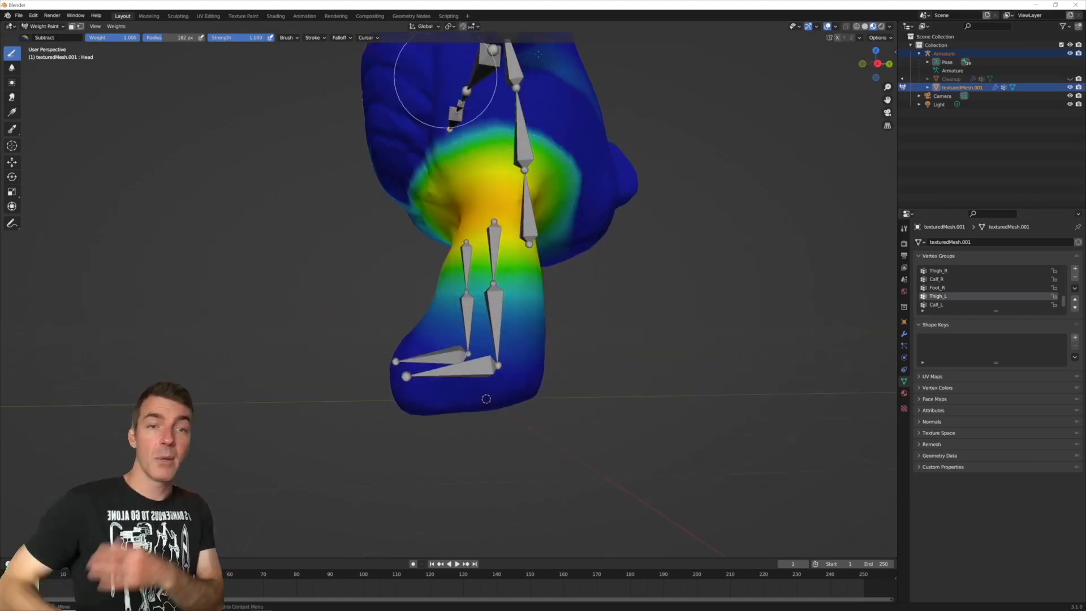
{"action": "middle_click_drag", "start_coordinate": [615, 151], "coordinate": [498, 303]}
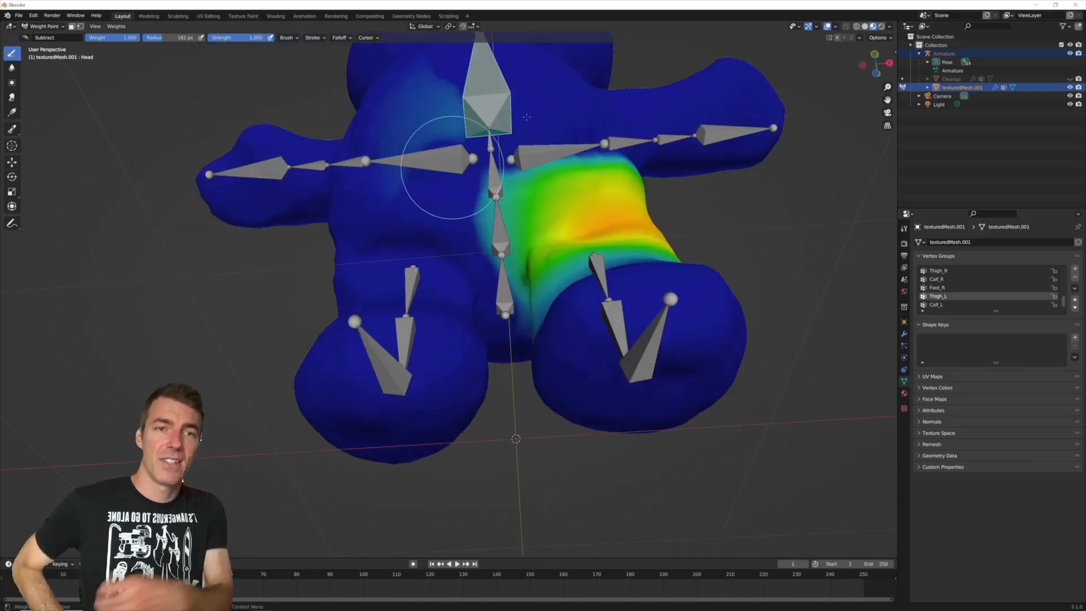
{"action": "middle_click_drag", "start_coordinate": [461, 151], "coordinate": [504, 152]}
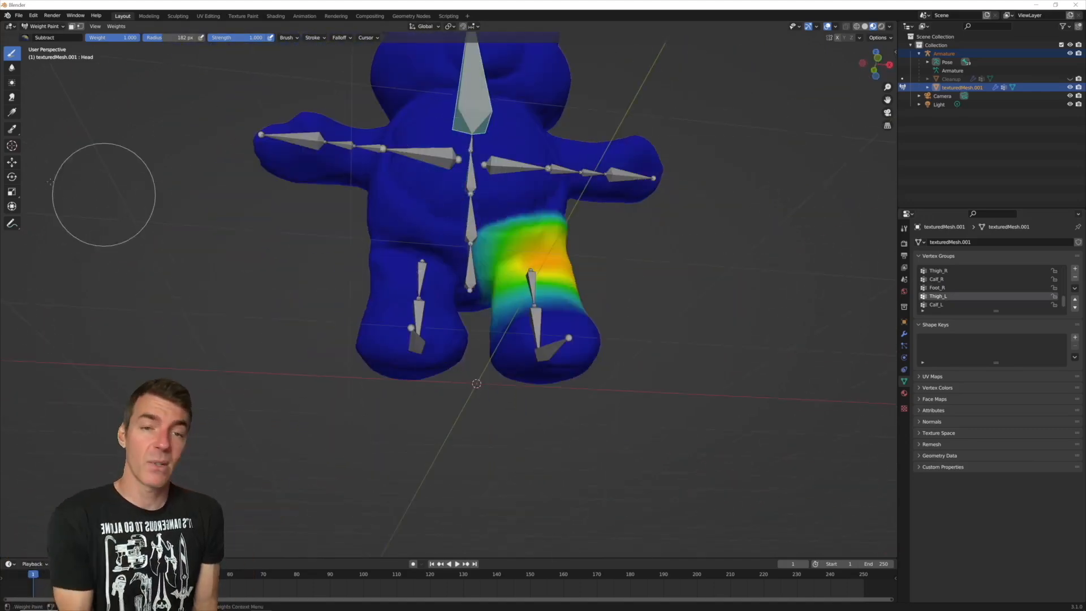
Step: Set the Subtract strength to 0.5 and trim the Thigh_L weights along the hip and crotch edge
{"action": "key", "text": "Return"}
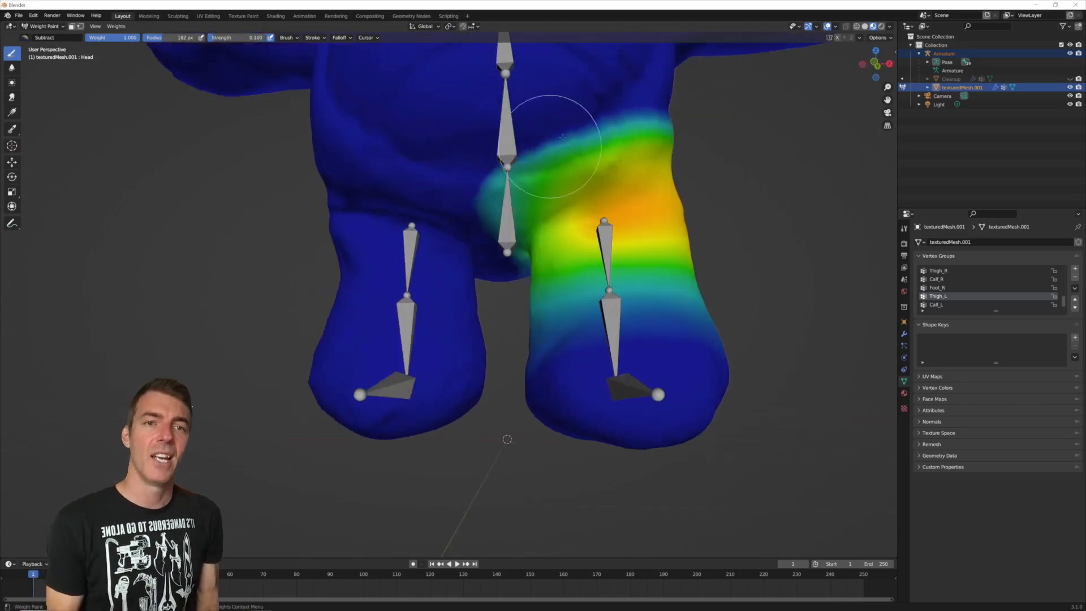
{"action": "double_click", "coordinate": [237, 37]}
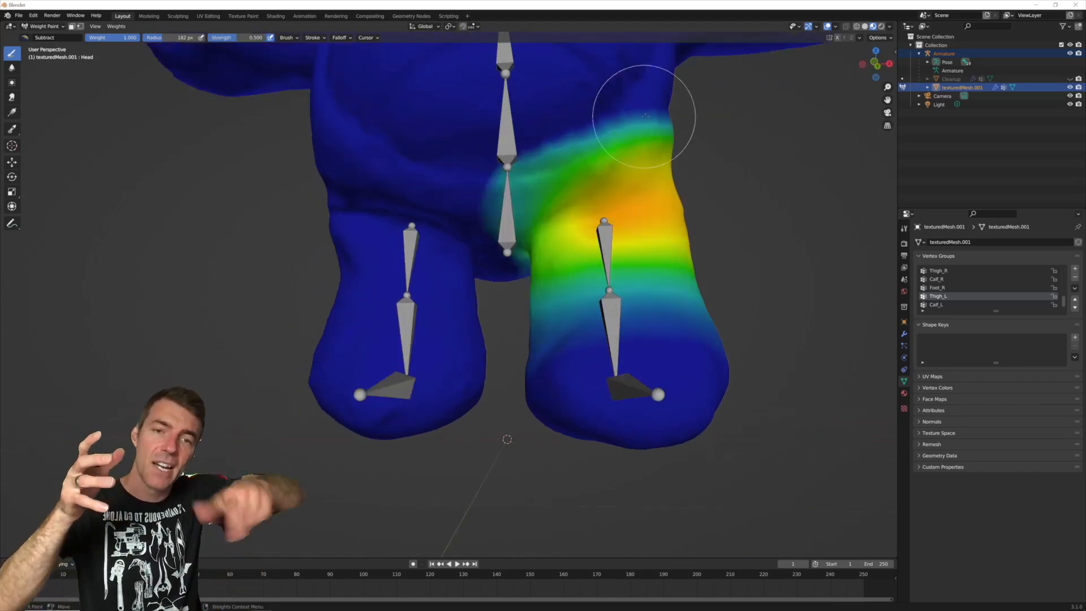
{"action": "mouse_move", "coordinate": [644, 116]}
{"action": "left_mouse_down"}
{"action": "mouse_move", "coordinate": [623, 114]}
{"action": "mouse_move", "coordinate": [486, 262]}
{"action": "left_mouse_up"}
{"action": "middle_click_drag", "start_coordinate": [730, 195], "coordinate": [632, 203]}
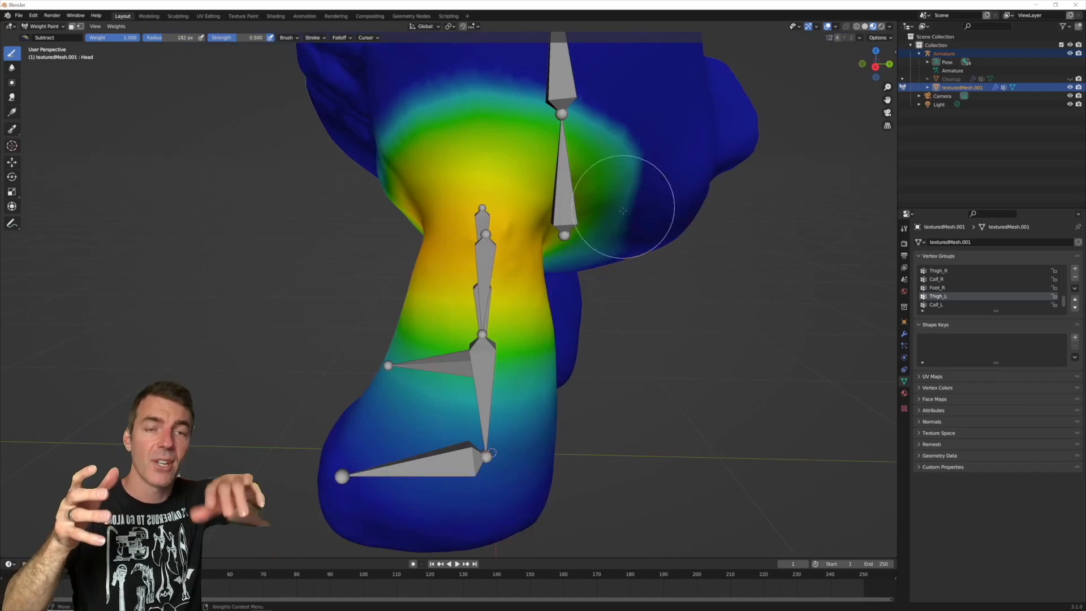
{"action": "mouse_move", "coordinate": [370, 154]}
{"action": "middle_mouse_down"}
{"action": "mouse_move", "coordinate": [388, 100]}
{"action": "mouse_move", "coordinate": [606, 151]}
{"action": "mouse_move", "coordinate": [595, 172]}
{"action": "middle_mouse_up"}
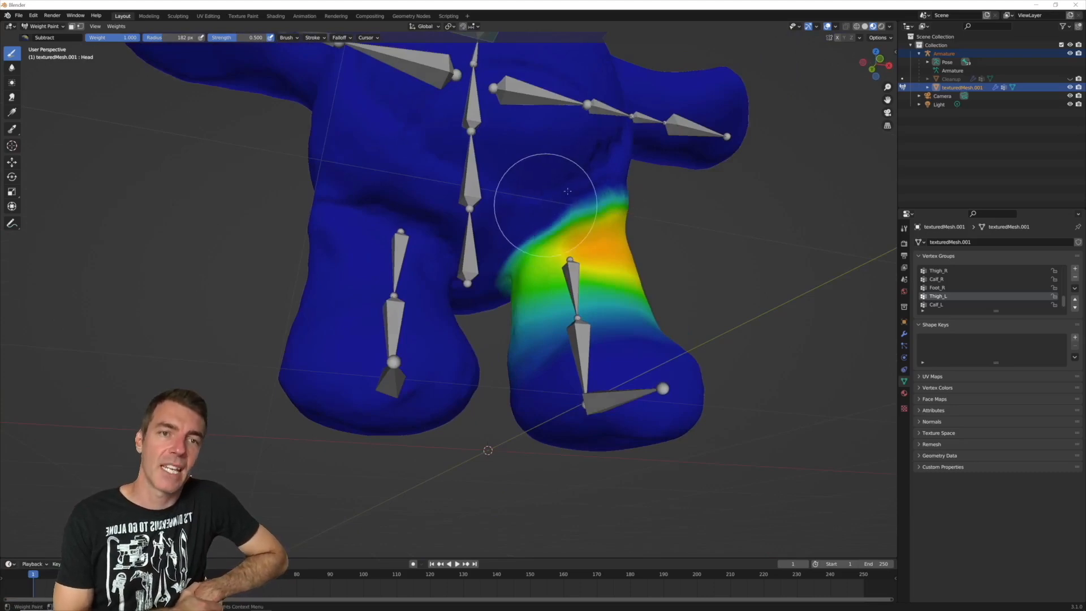
Step: Make Thigh_R the active group and subtract its weights from the opposite side, crotch and lower torso at strength 0.5
{"action": "left_click", "coordinate": [399, 260], "text": "ctrl"}
{"action": "middle_click_drag", "start_coordinate": [399, 261], "coordinate": [543, 242]}
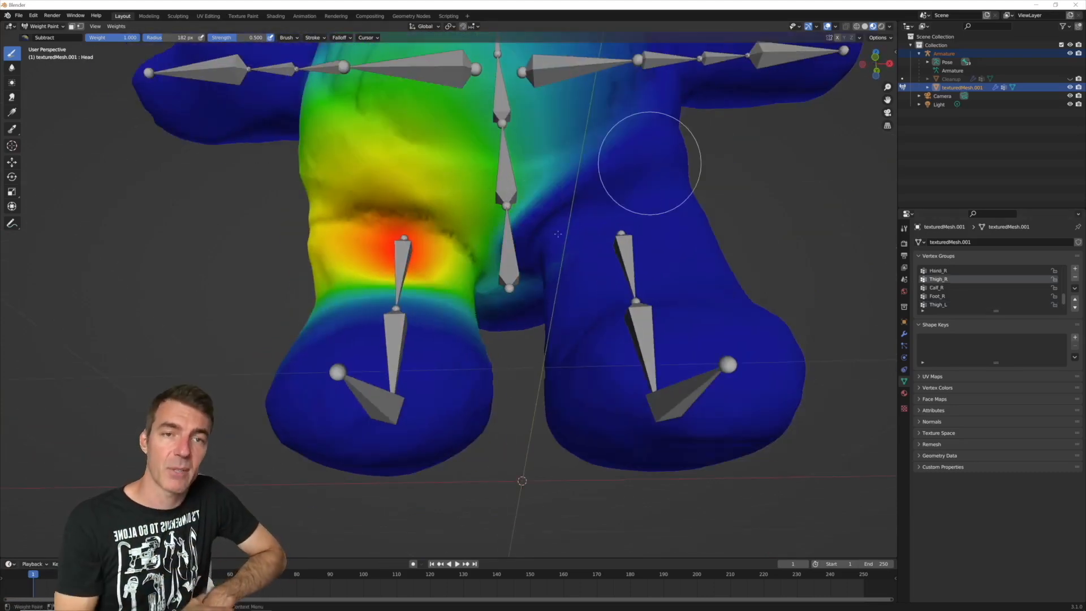
{"action": "mouse_move", "coordinate": [509, 261]}
{"action": "left_mouse_down"}
{"action": "mouse_move", "coordinate": [453, 195]}
{"action": "mouse_move", "coordinate": [325, 190]}
{"action": "mouse_move", "coordinate": [307, 167]}
{"action": "left_mouse_up"}
{"action": "middle_click_drag", "start_coordinate": [575, 237], "coordinate": [357, 206]}
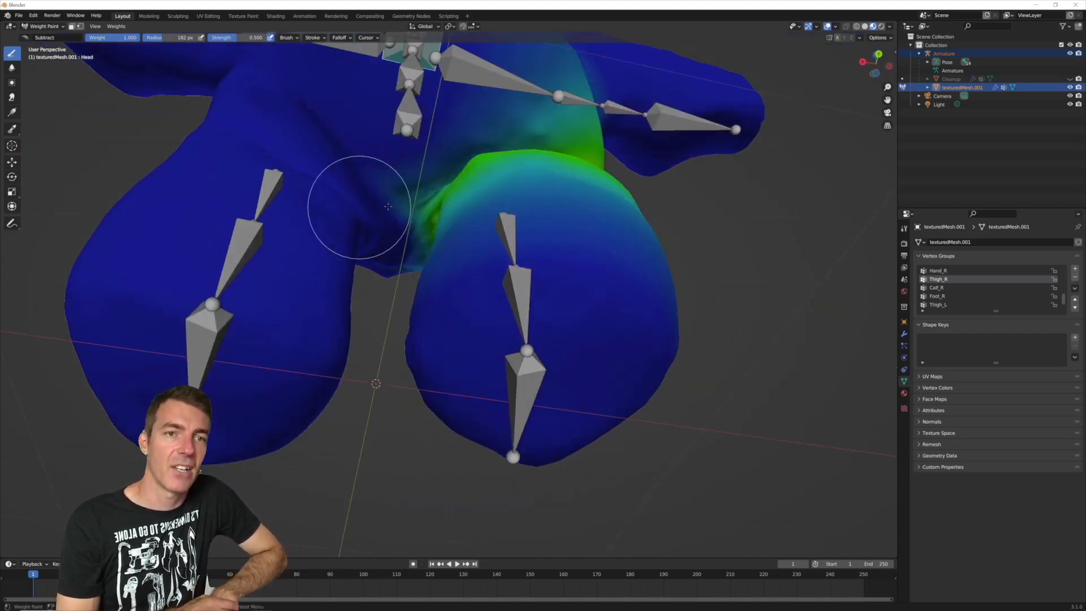
{"action": "mouse_move", "coordinate": [434, 153]}
{"action": "left_mouse_down"}
{"action": "mouse_move", "coordinate": [545, 109]}
{"action": "mouse_move", "coordinate": [640, 159]}
{"action": "left_mouse_up"}
{"action": "mouse_move", "coordinate": [639, 158]}
{"action": "middle_mouse_down"}
{"action": "mouse_move", "coordinate": [655, 165]}
{"action": "mouse_move", "coordinate": [555, 173]}
{"action": "middle_mouse_up"}
{"action": "left_click_drag", "start_coordinate": [555, 174], "coordinate": [390, 232]}
{"action": "key", "text": "Escape"}
{"action": "middle_click_drag", "start_coordinate": [538, 226], "coordinate": [399, 235]}
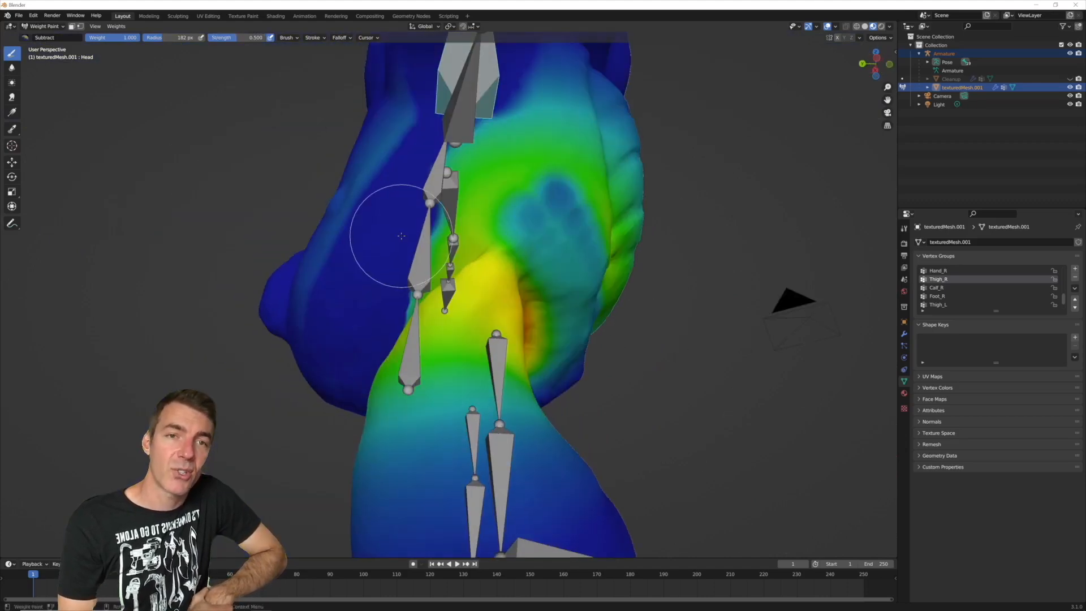
{"action": "mouse_move", "coordinate": [401, 237]}
{"action": "left_mouse_down"}
{"action": "mouse_move", "coordinate": [439, 216]}
{"action": "mouse_move", "coordinate": [541, 199]}
{"action": "mouse_move", "coordinate": [581, 263]}
{"action": "left_mouse_up"}
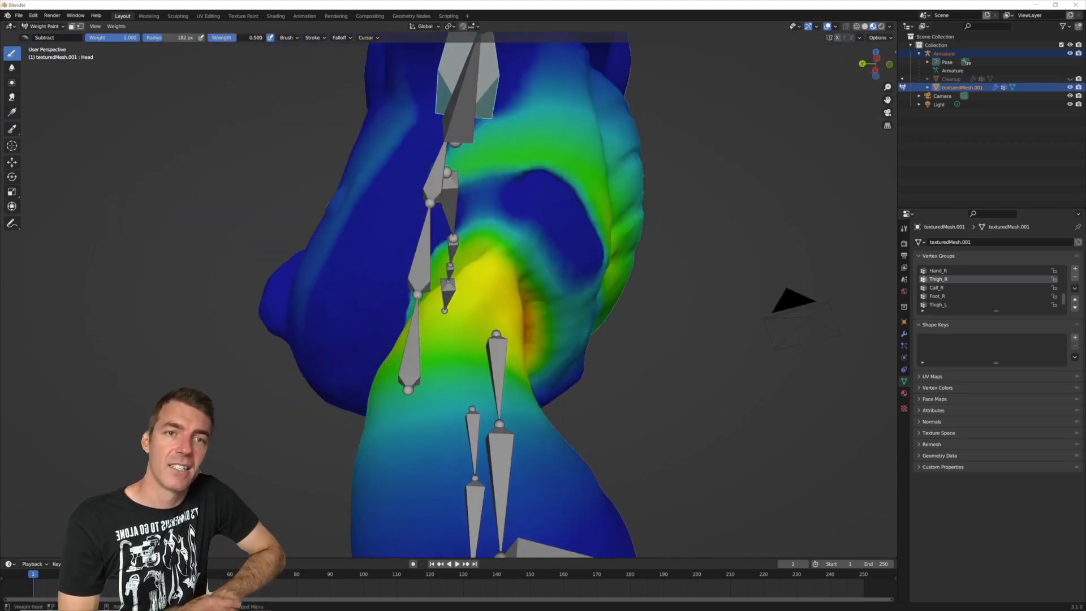
Step: Set the Subtract strength to 1.0 and erase the remaining Thigh_R weights from the torso and belly above the hip
{"action": "mouse_move", "coordinate": [528, 144]}
{"action": "middle_mouse_down"}
{"action": "mouse_move", "coordinate": [546, 175]}
{"action": "mouse_move", "coordinate": [365, 226]}
{"action": "middle_mouse_up"}
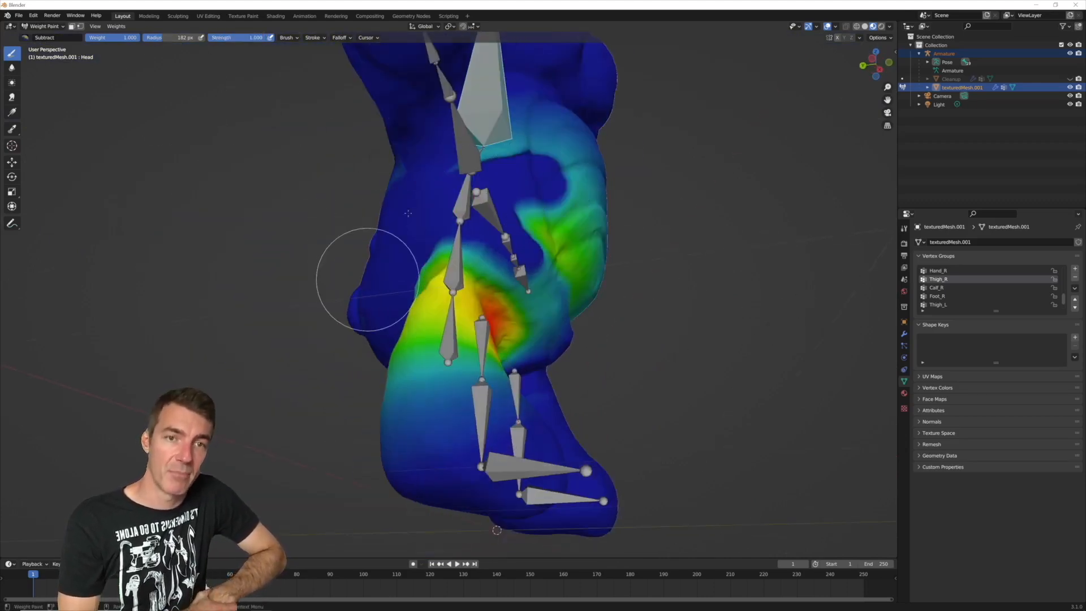
{"action": "mouse_move", "coordinate": [398, 174]}
{"action": "left_mouse_down"}
{"action": "mouse_move", "coordinate": [552, 85]}
{"action": "mouse_move", "coordinate": [594, 263]}
{"action": "left_mouse_up"}
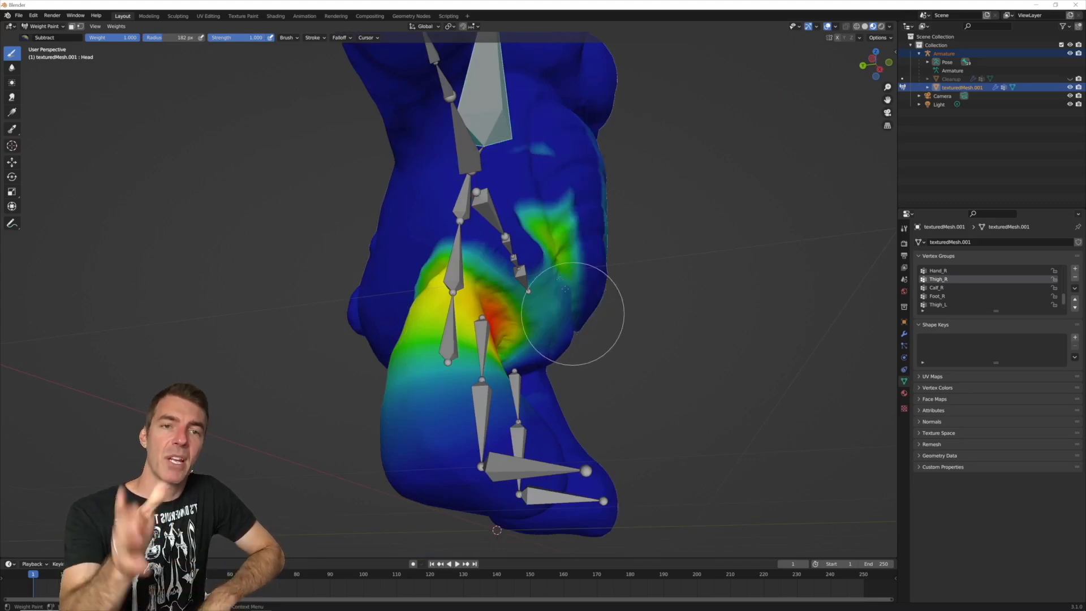
{"action": "left_click_drag", "start_coordinate": [572, 314], "coordinate": [544, 239]}
{"action": "middle_click_drag", "start_coordinate": [534, 152], "coordinate": [558, 250]}
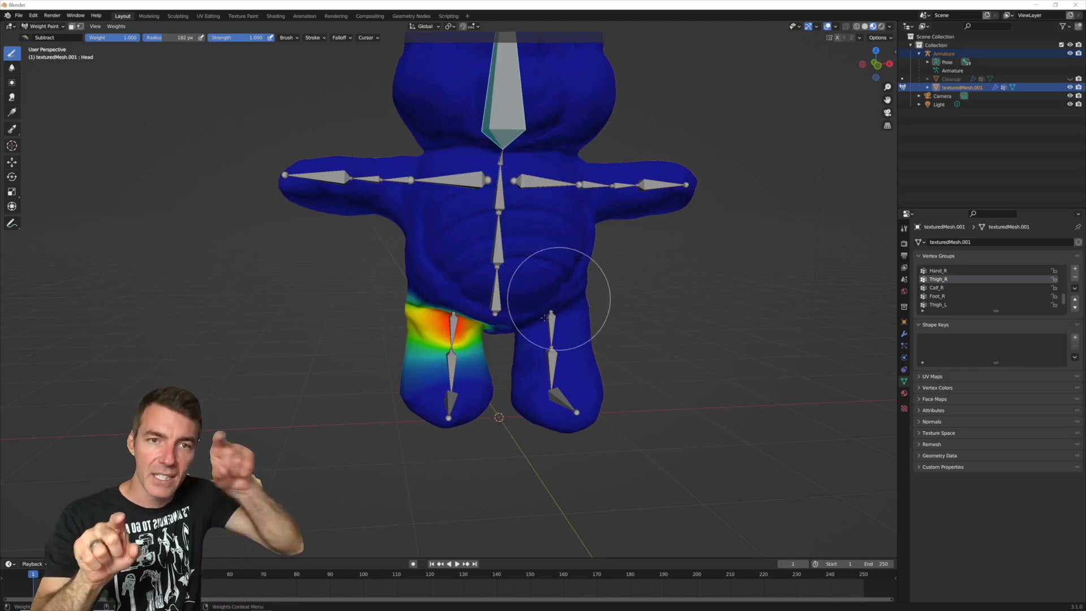
{"action": "scroll", "coordinate": [473, 279], "scroll_direction": "up", "scroll_amount": 8}
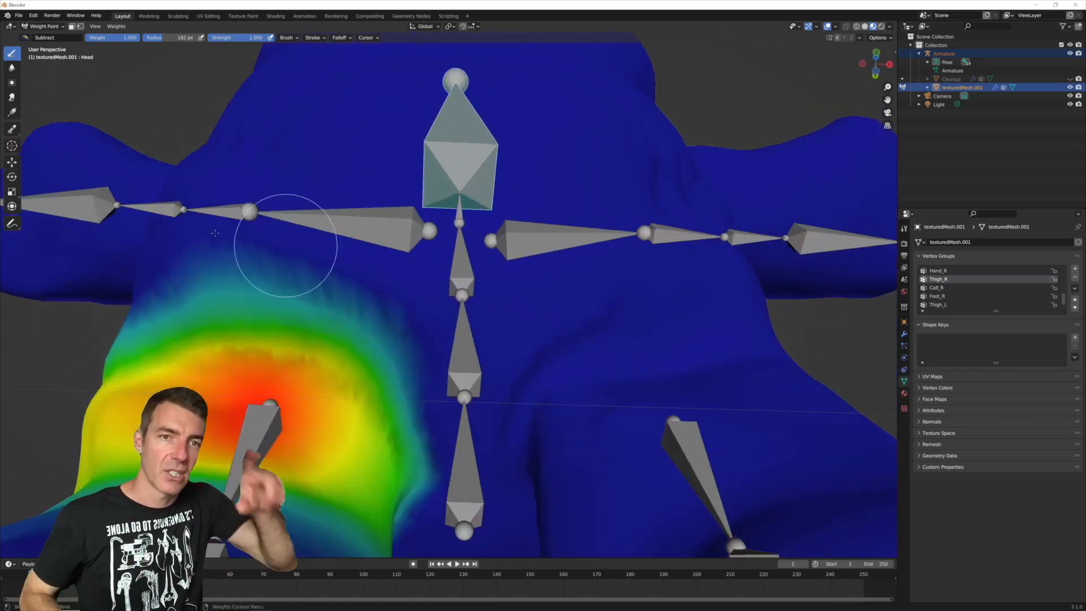
{"action": "middle_click_drag", "start_coordinate": [344, 280], "coordinate": [522, 359]}
{"action": "middle_click_drag", "start_coordinate": [271, 243], "coordinate": [447, 314]}
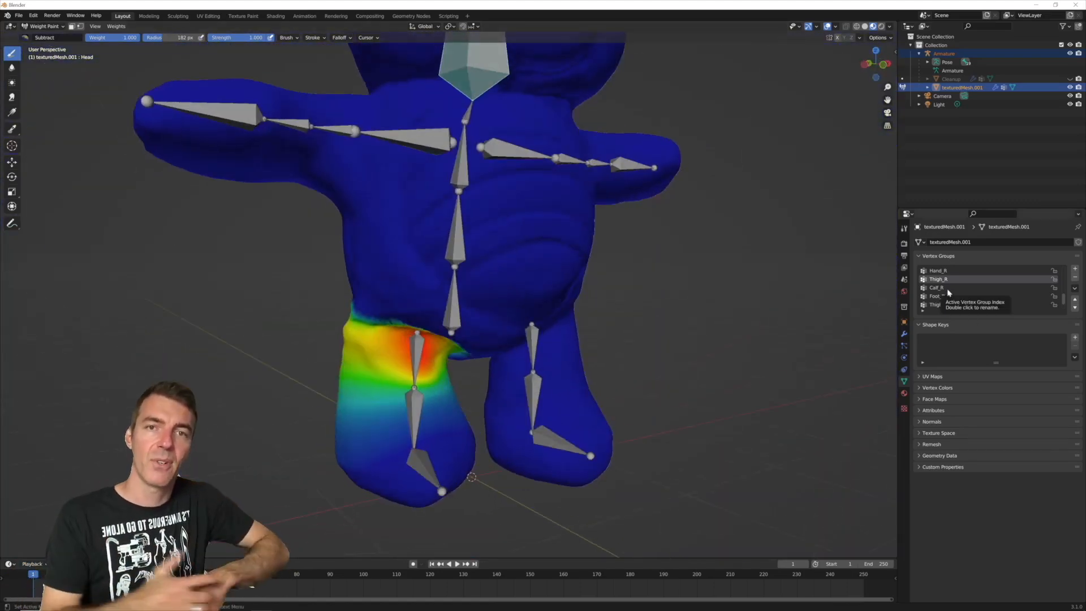
Step: Make Pelvis the active vertex group and switch to the Add brush
{"action": "left_click", "coordinate": [948, 304]}
{"action": "middle_click_drag", "start_coordinate": [622, 322], "coordinate": [813, 309]}
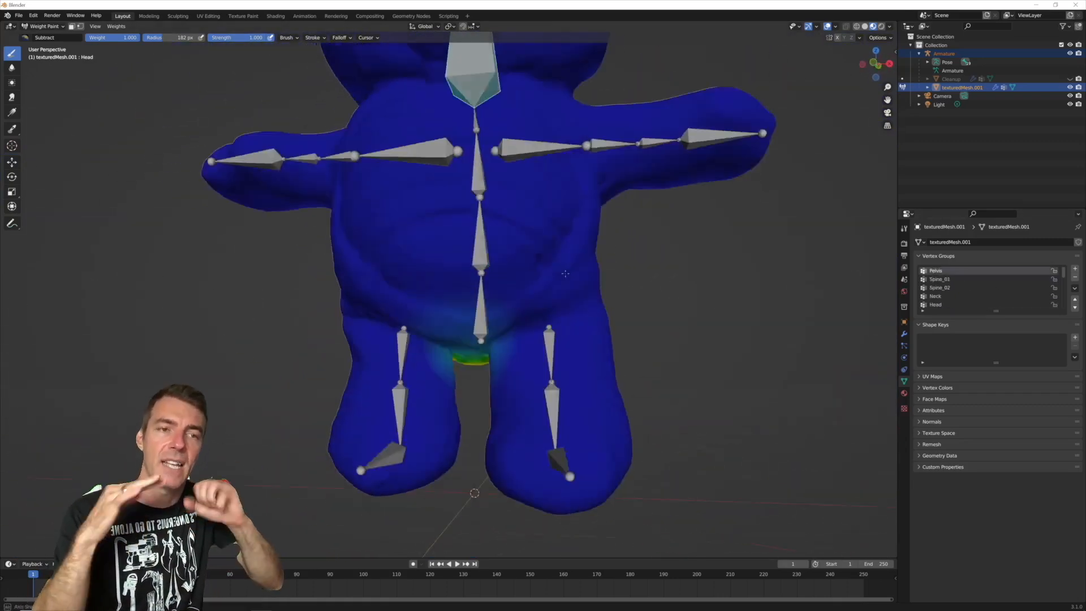
{"action": "scroll", "coordinate": [540, 333], "scroll_direction": "up", "scroll_amount": 5}
{"action": "middle_click_drag", "start_coordinate": [481, 308], "coordinate": [453, 295]}
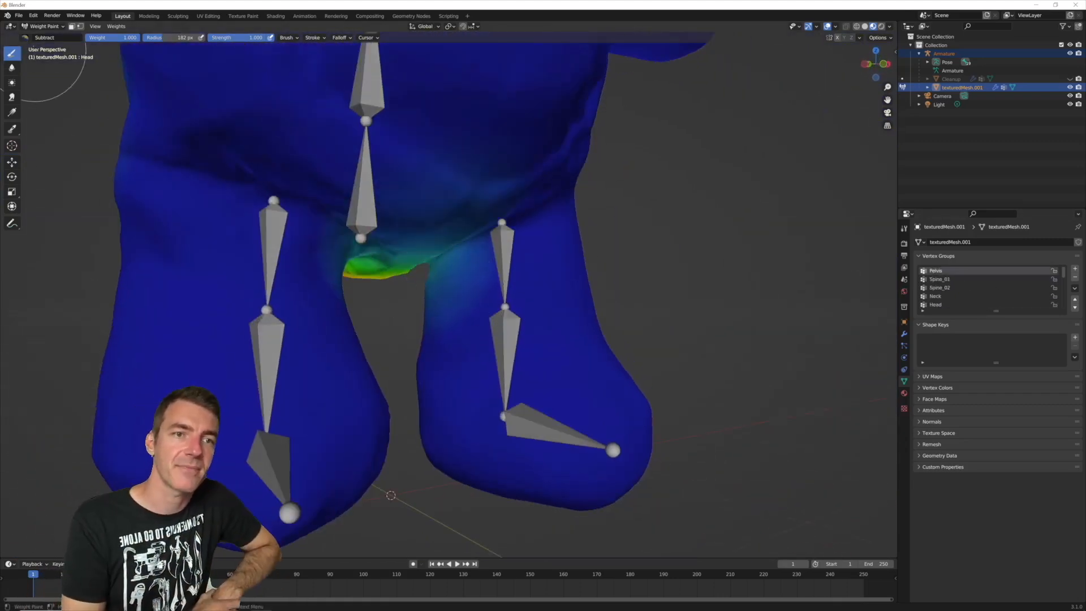
{"action": "left_click", "coordinate": [25, 37]}
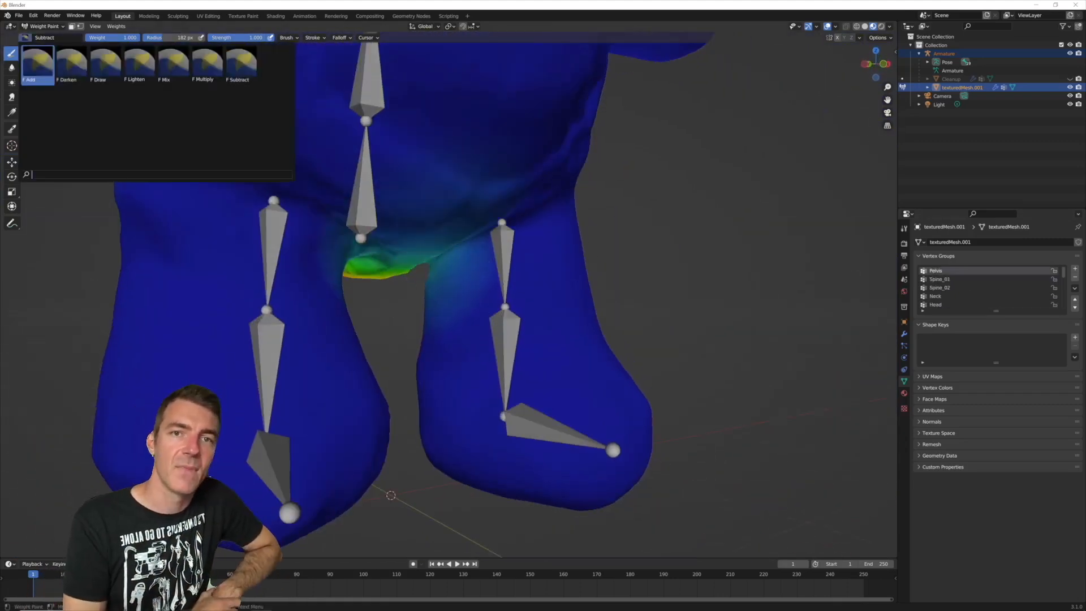
{"action": "left_click", "coordinate": [96, 48]}
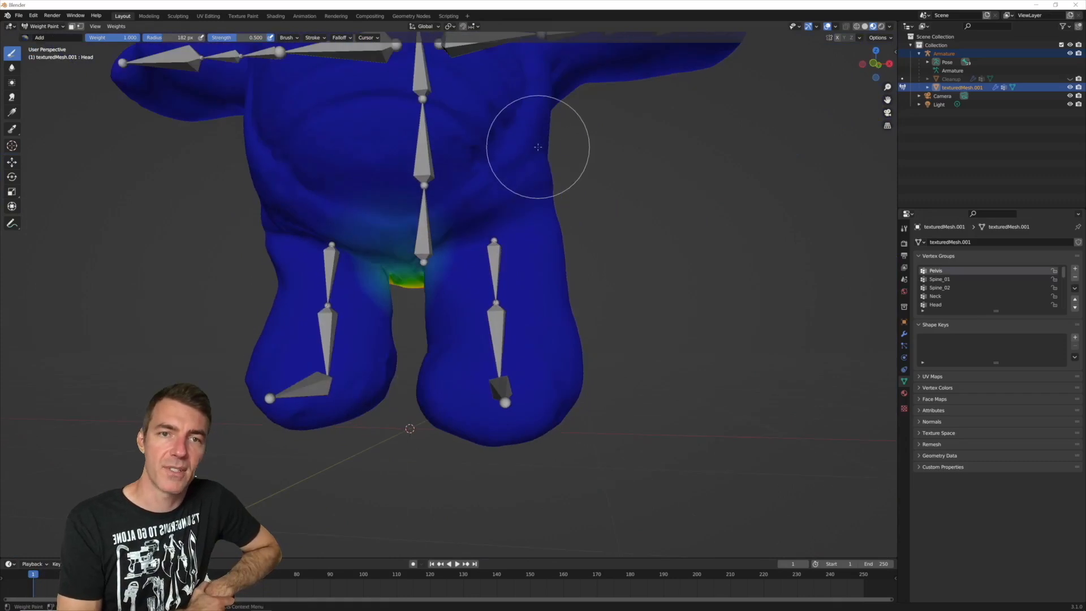
{"action": "left_click_drag", "start_coordinate": [534, 141], "coordinate": [536, 146]}
{"action": "left_click_drag", "start_coordinate": [469, 186], "coordinate": [473, 182]}
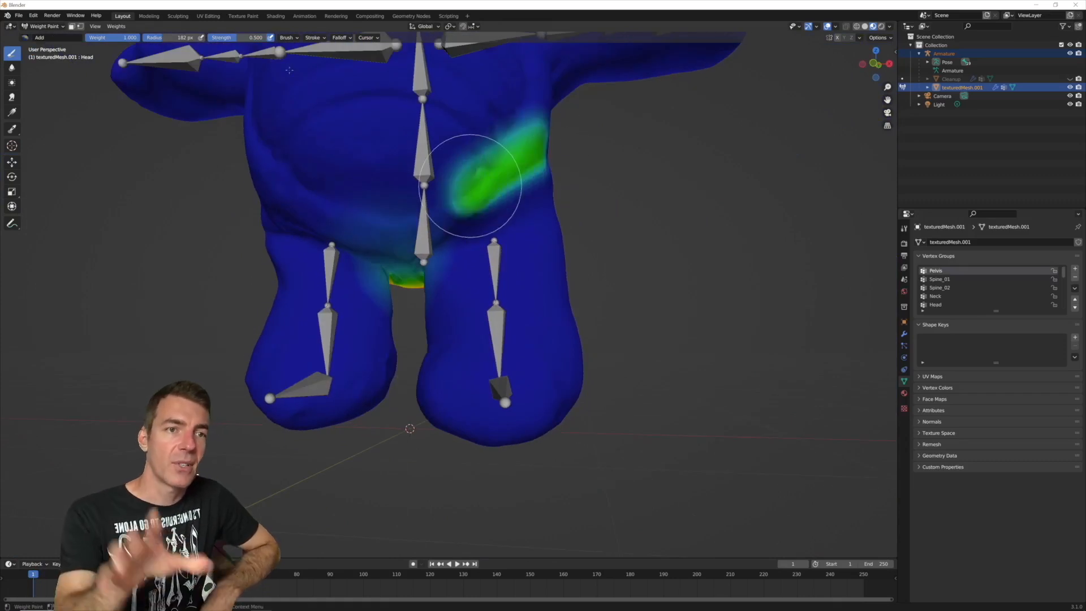
{"action": "key", "text": "ctrl+z"}
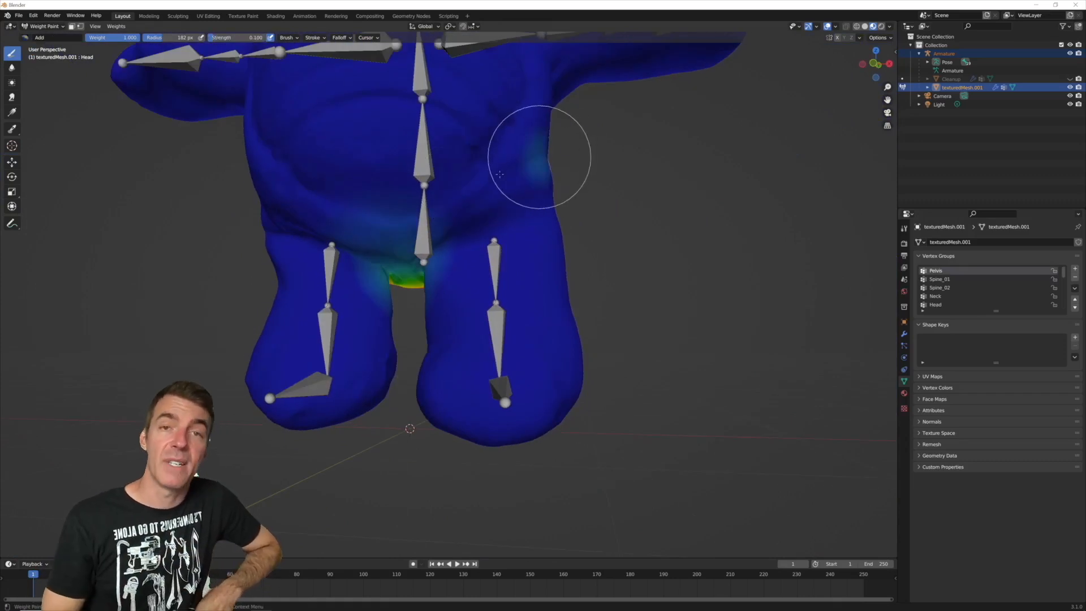
Step: Paint Pelvis weights lightly onto the left hip with the Add brush at strength 0.1
{"action": "mouse_move", "coordinate": [500, 174]}
{"action": "left_mouse_down"}
{"action": "mouse_move", "coordinate": [376, 253]}
{"action": "mouse_move", "coordinate": [256, 202]}
{"action": "mouse_move", "coordinate": [392, 252]}
{"action": "mouse_move", "coordinate": [532, 184]}
{"action": "left_mouse_up"}
{"action": "key", "text": "KP_1"}
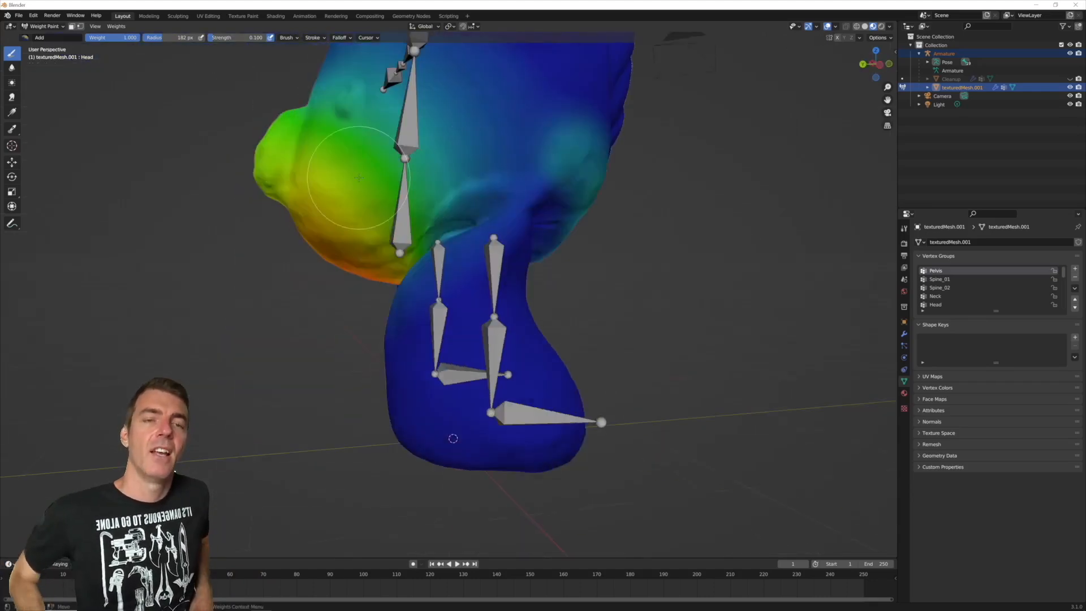
{"action": "middle_click_drag", "start_coordinate": [396, 187], "coordinate": [446, 184]}
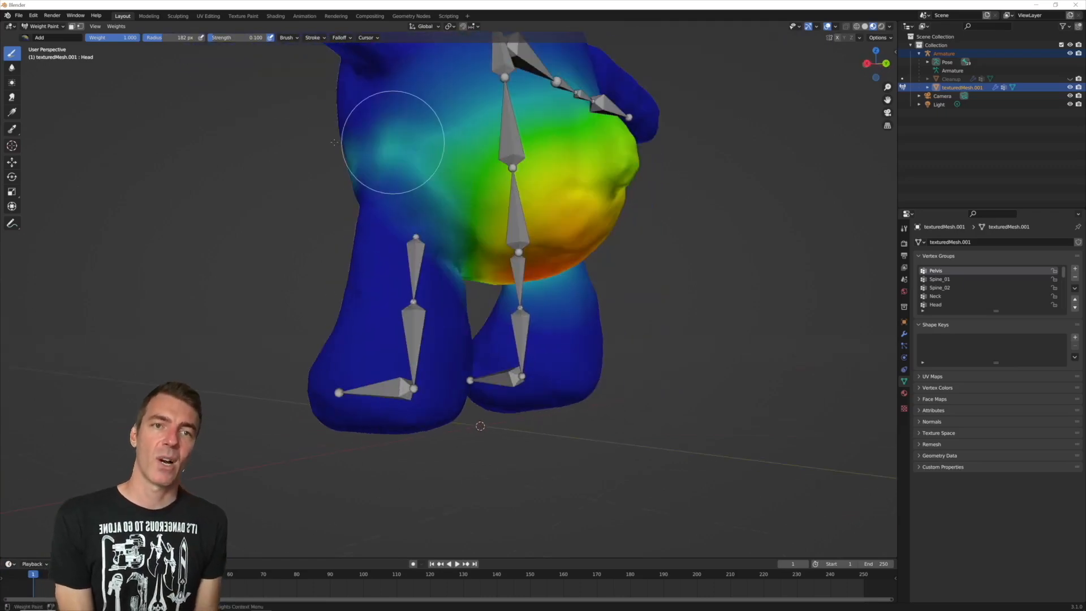
Step: Make Spine_01 the active group and build up its weights across the belly at strength 0.1
{"action": "left_click", "coordinate": [940, 280]}
{"action": "middle_click_drag", "start_coordinate": [792, 227], "coordinate": [471, 213]}
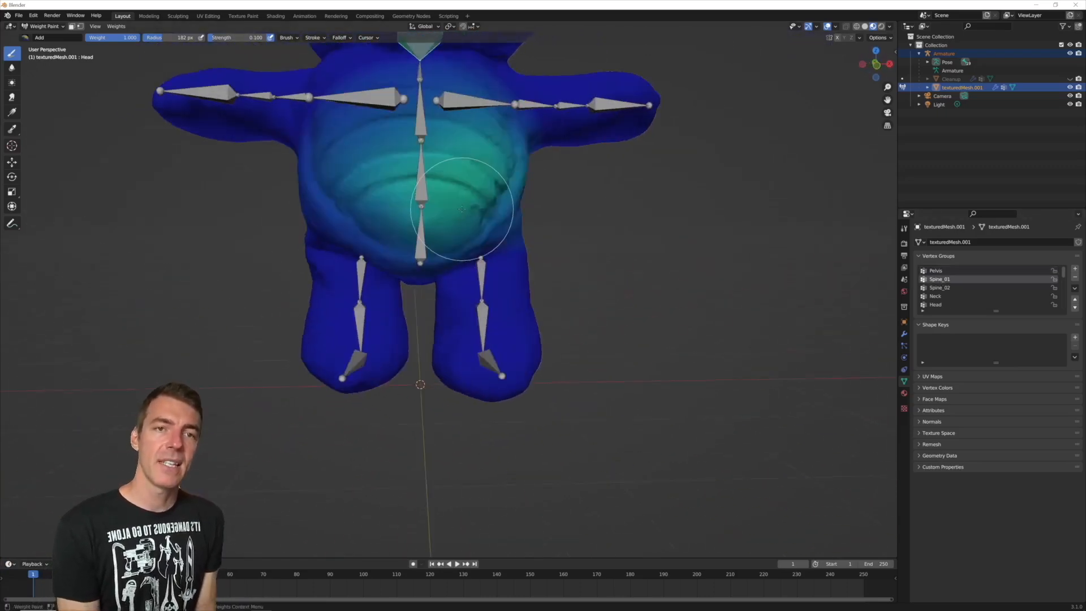
{"action": "key", "text": "KP_1"}
{"action": "scroll", "coordinate": [462, 209], "scroll_direction": "down", "scroll_amount": 1}
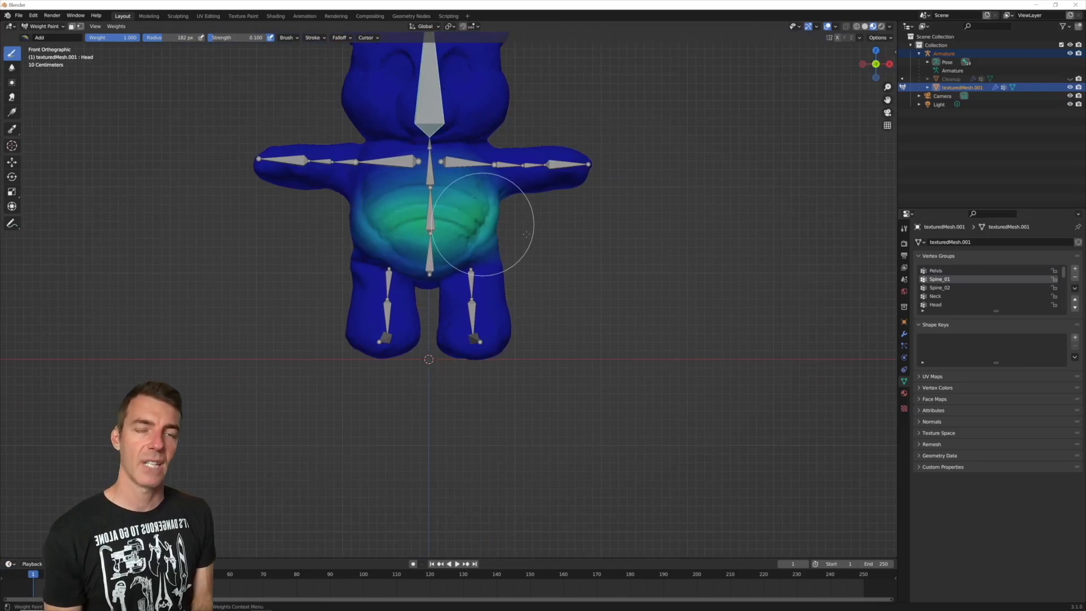
{"action": "scroll", "coordinate": [526, 234], "scroll_direction": "up", "scroll_amount": 3}
Step: Make Spine_02 the active group and paint its weights across the chest with the Add brush at strength 0.1
{"action": "left_click", "coordinate": [950, 287]}
{"action": "scroll", "coordinate": [419, 288], "scroll_direction": "down", "scroll_amount": 1}
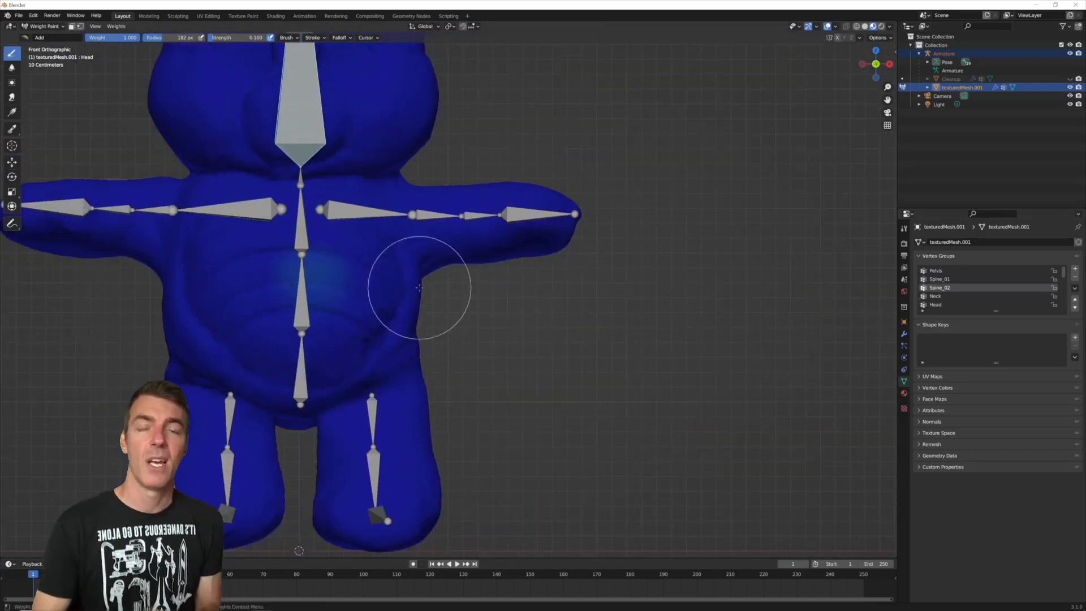
{"action": "middle_click_drag", "start_coordinate": [419, 288], "coordinate": [343, 267]}
{"action": "scroll", "coordinate": [344, 267], "scroll_direction": "down", "scroll_amount": 3}
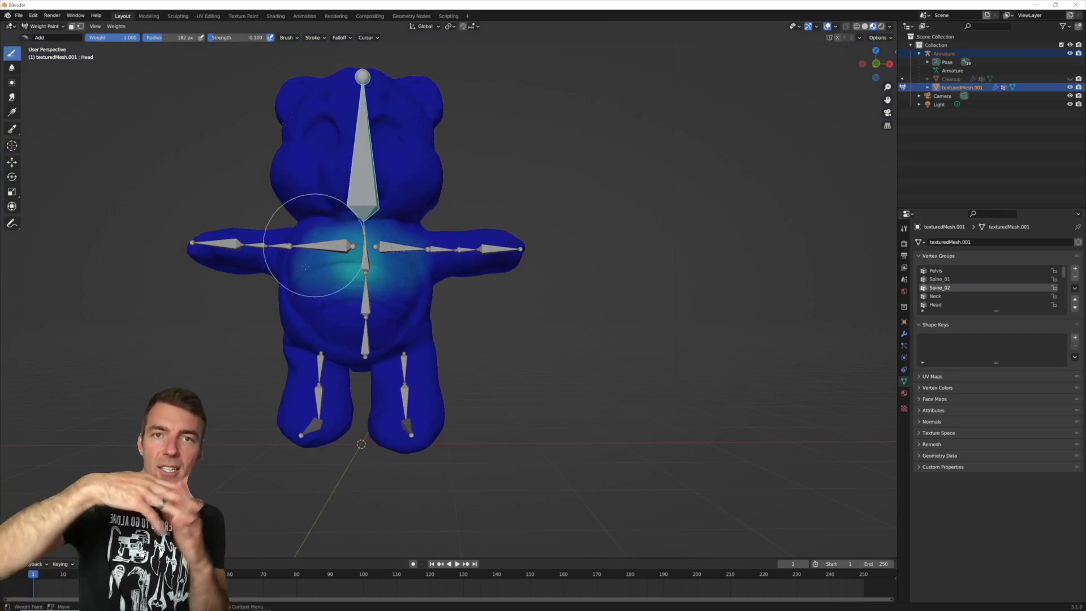
{"action": "left_click_drag", "start_coordinate": [288, 274], "coordinate": [335, 255]}
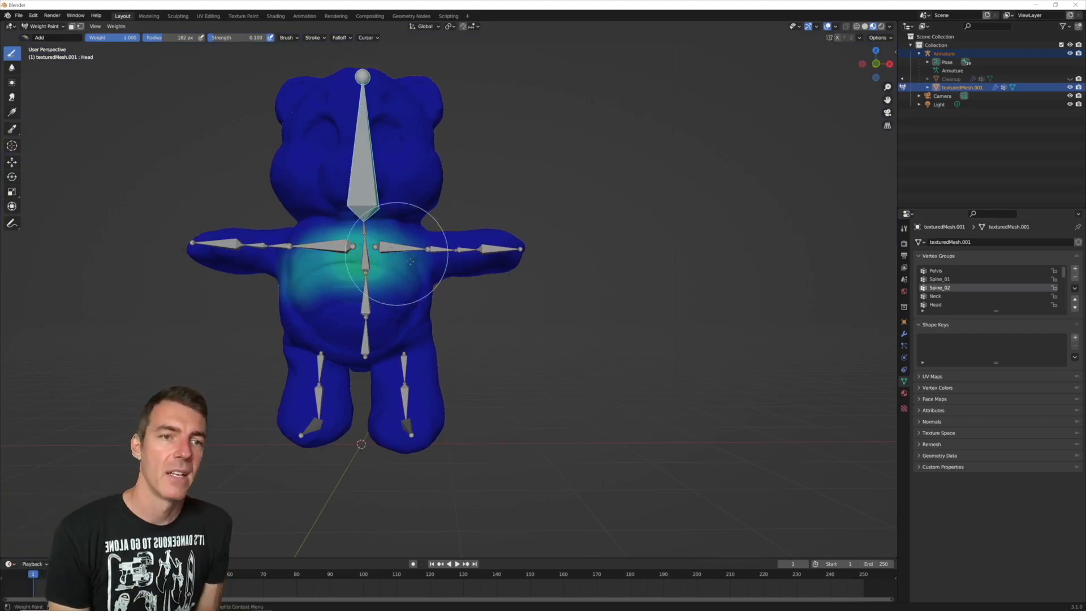
Step: Switch the weight painting brush to Subtract for removing unwanted bone influence
{"action": "scroll", "coordinate": [455, 243], "scroll_direction": "up", "scroll_amount": 4}
{"action": "left_click", "coordinate": [25, 37]}
{"action": "left_click", "coordinate": [71, 108]}
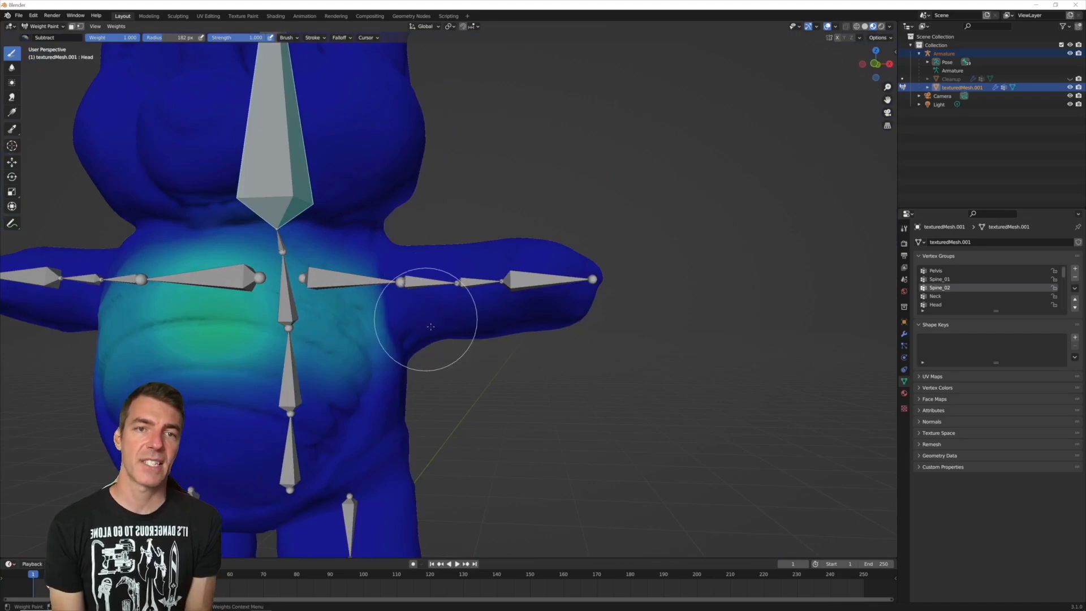
{"action": "middle_click_drag", "start_coordinate": [433, 326], "coordinate": [212, 328]}
Step: Make Neck the active vertex group and examine its weights around the throat and shoulders
{"action": "left_click", "coordinate": [948, 297]}
{"action": "middle_click_drag", "start_coordinate": [589, 175], "coordinate": [307, 168]}
{"action": "scroll", "coordinate": [307, 168], "scroll_direction": "down", "scroll_amount": 1}
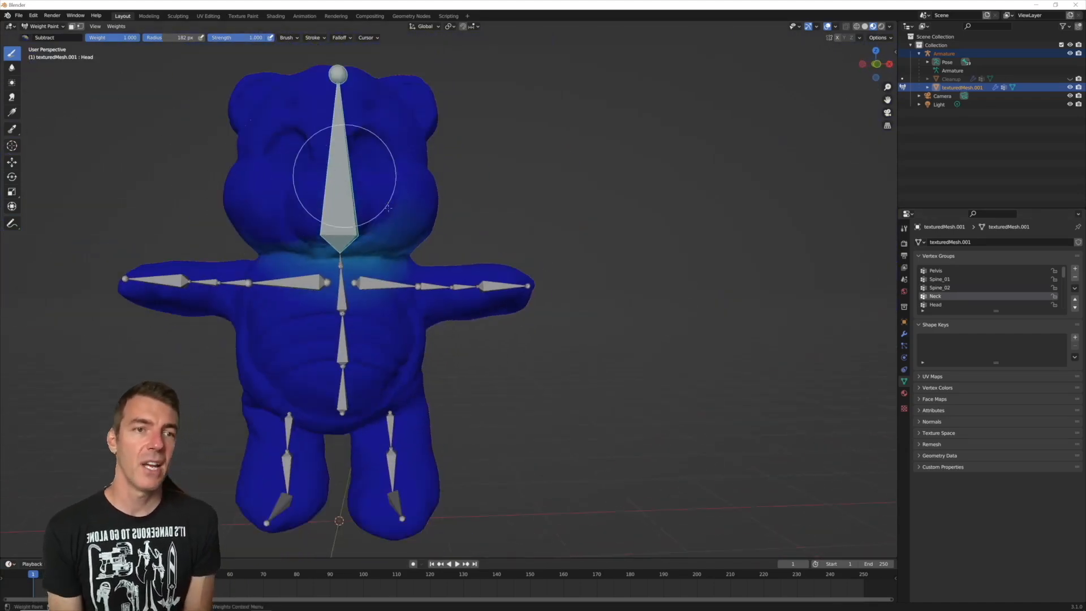
{"action": "scroll", "coordinate": [404, 178], "scroll_direction": "up", "scroll_amount": 3}
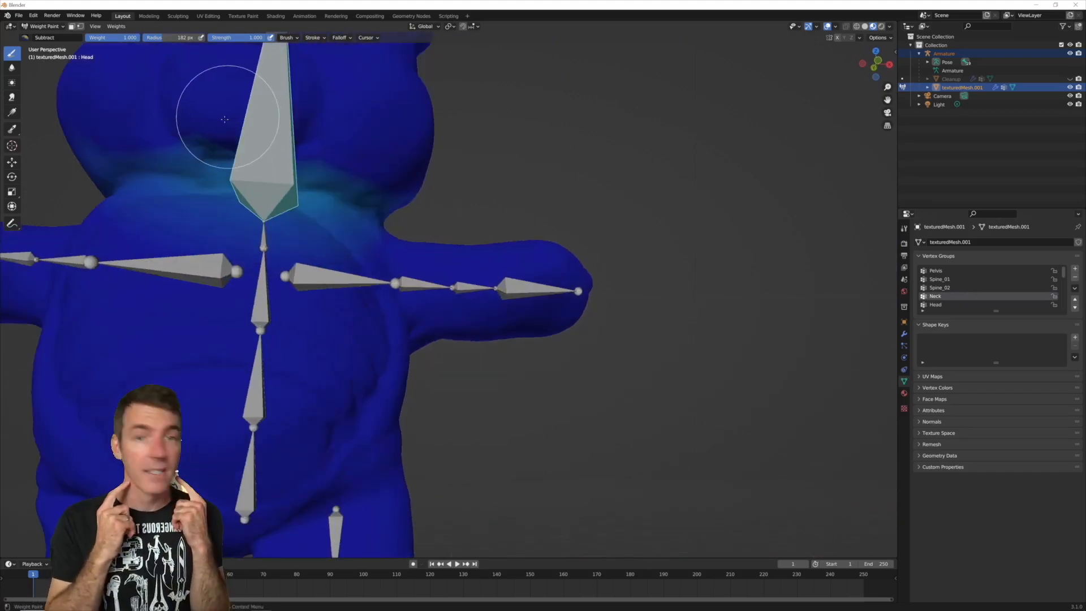
{"action": "scroll", "coordinate": [213, 150], "scroll_direction": "down", "scroll_amount": 3}
{"action": "middle_click_drag", "start_coordinate": [289, 128], "coordinate": [323, 154]}
{"action": "scroll", "coordinate": [322, 154], "scroll_direction": "up", "scroll_amount": 1}
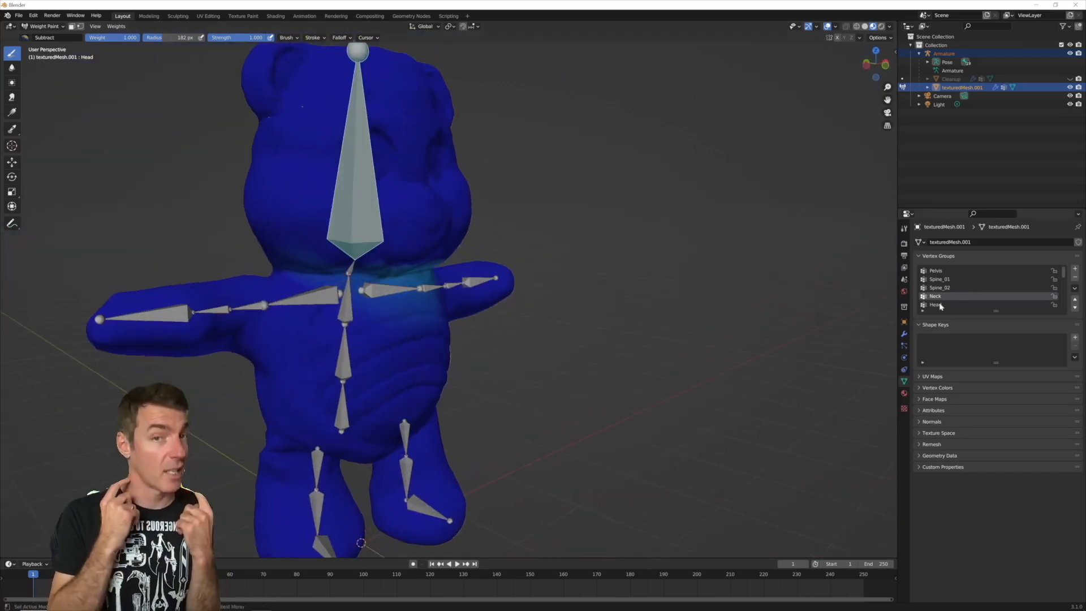
Step: Make Head the active vertex group and examine how its weights extend over the face, neck and upper chest
{"action": "left_click", "coordinate": [941, 306]}
{"action": "middle_click_drag", "start_coordinate": [543, 288], "coordinate": [480, 303]}
{"action": "scroll", "coordinate": [453, 306], "scroll_direction": "up", "scroll_amount": 2}
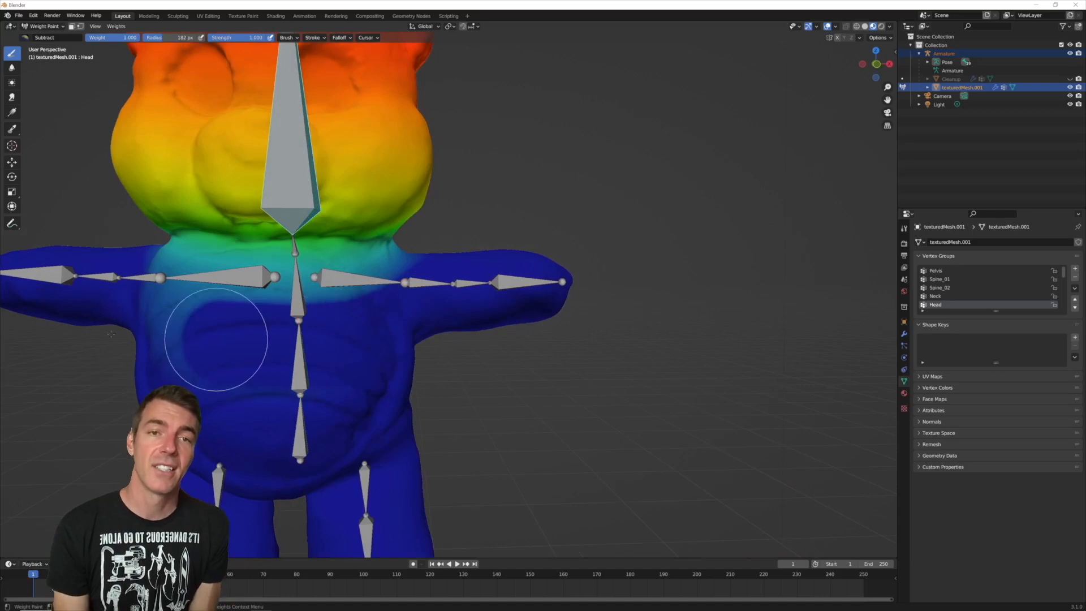
{"action": "middle_click_drag", "start_coordinate": [65, 320], "coordinate": [145, 326]}
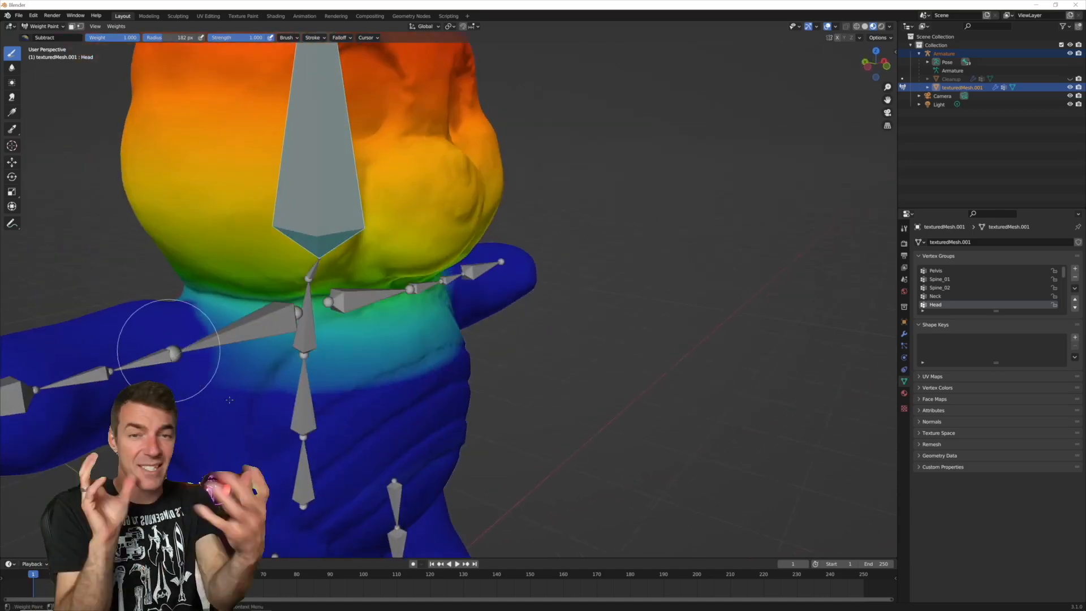
{"action": "middle_click_drag", "start_coordinate": [388, 412], "coordinate": [439, 283]}
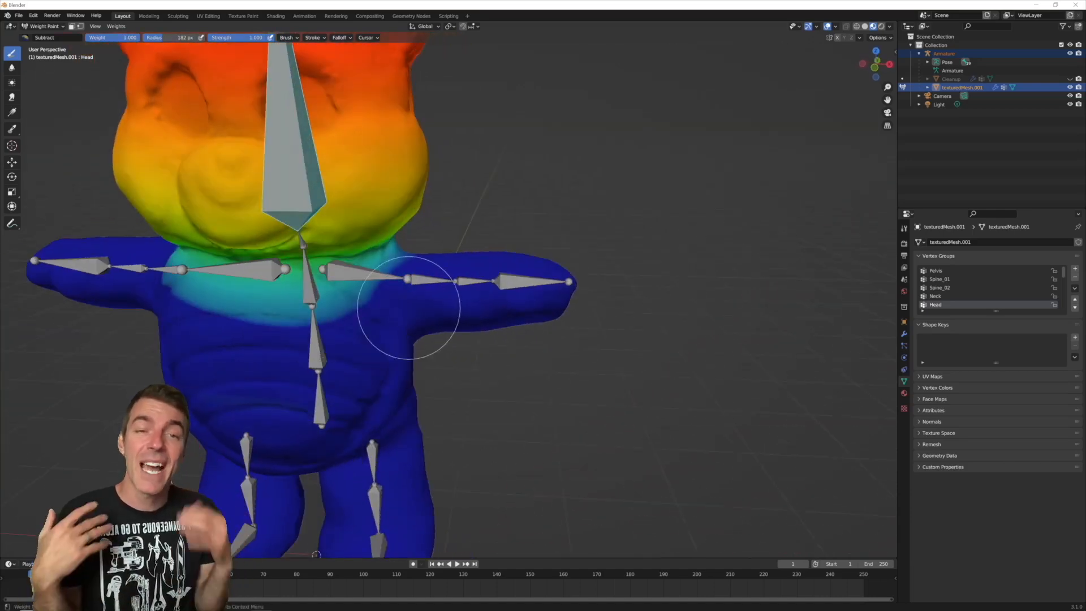
{"action": "middle_click_drag", "start_coordinate": [223, 385], "coordinate": [418, 362]}
Step: Make Clavicle_L the active vertex group and subtract its stray weights from the head
{"action": "scroll", "coordinate": [419, 362], "scroll_direction": "down", "scroll_amount": 2}
{"action": "scroll", "coordinate": [945, 288], "scroll_direction": "down", "scroll_amount": 3}
{"action": "left_click", "coordinate": [945, 288]}
{"action": "middle_click_drag", "start_coordinate": [345, 232], "coordinate": [490, 222]}
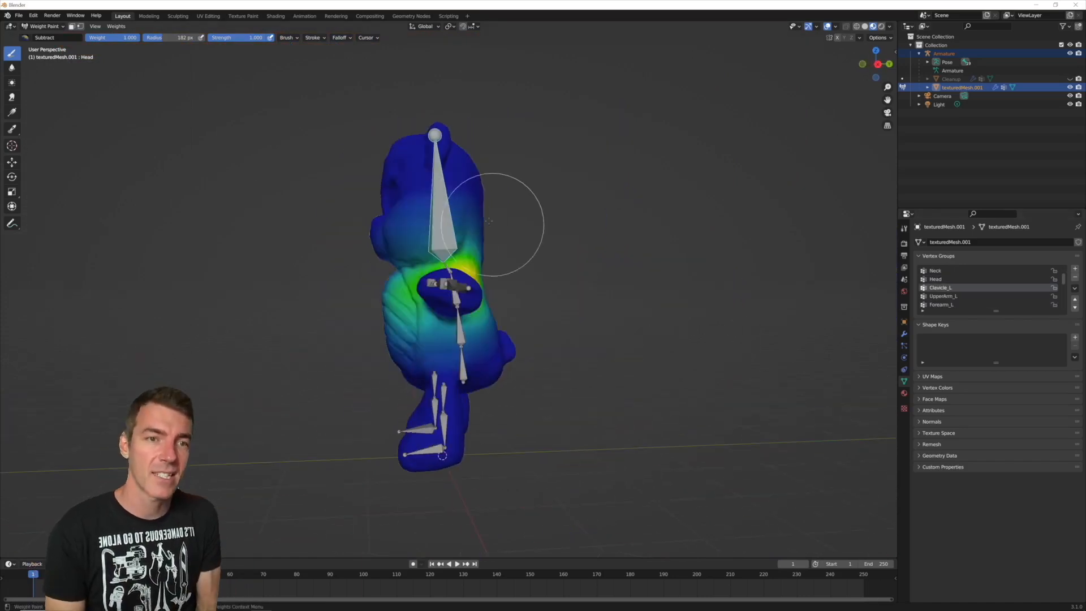
{"action": "middle_click_drag", "start_coordinate": [376, 231], "coordinate": [336, 243]}
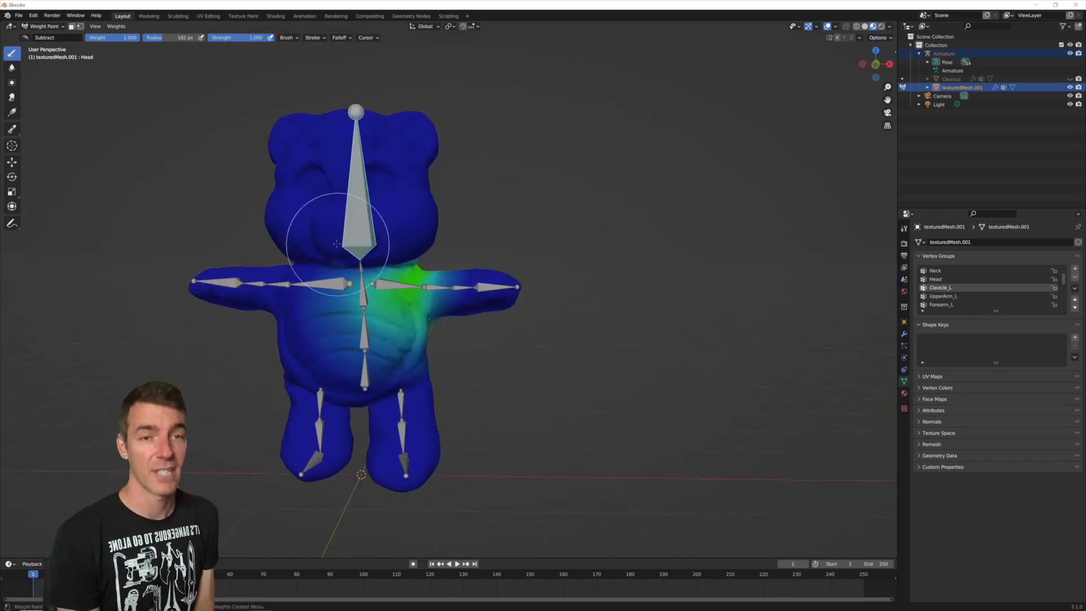
Step: Make Clavicle_R the active vertex group and subtract its weights from the bear's right cheek
{"action": "middle_click_drag", "start_coordinate": [376, 213], "coordinate": [436, 204]}
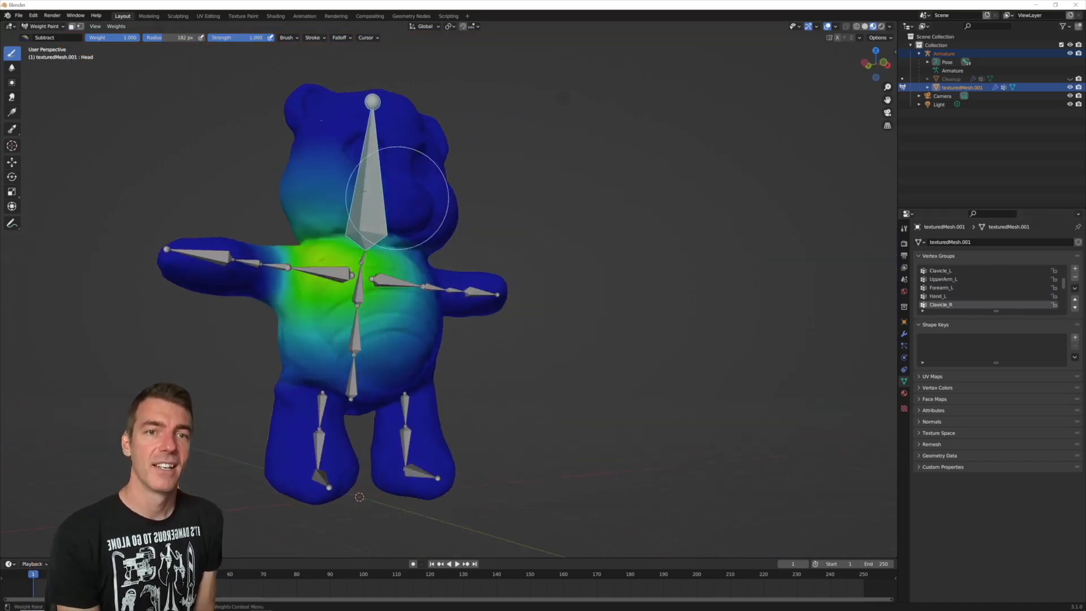
{"action": "left_click_drag", "start_coordinate": [339, 189], "coordinate": [275, 194]}
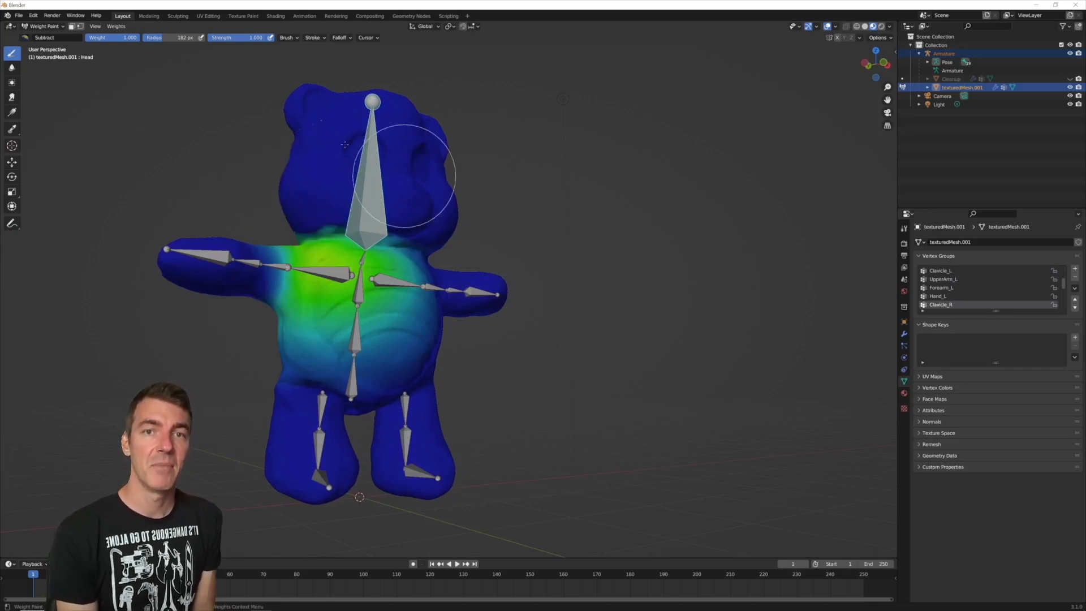
{"action": "middle_click_drag", "start_coordinate": [345, 145], "coordinate": [611, 177]}
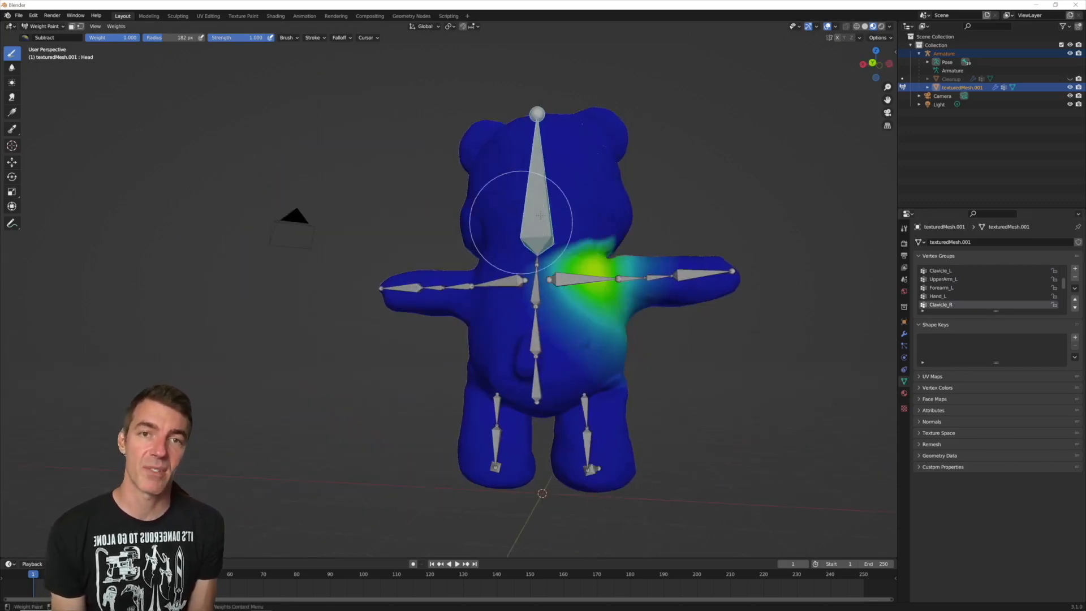
Step: Make Upperarm_R the active vertex group and examine its weights around the right shoulder, front and back
{"action": "scroll", "coordinate": [967, 308], "scroll_direction": "down", "scroll_amount": 3}
{"action": "left_click", "coordinate": [942, 287]}
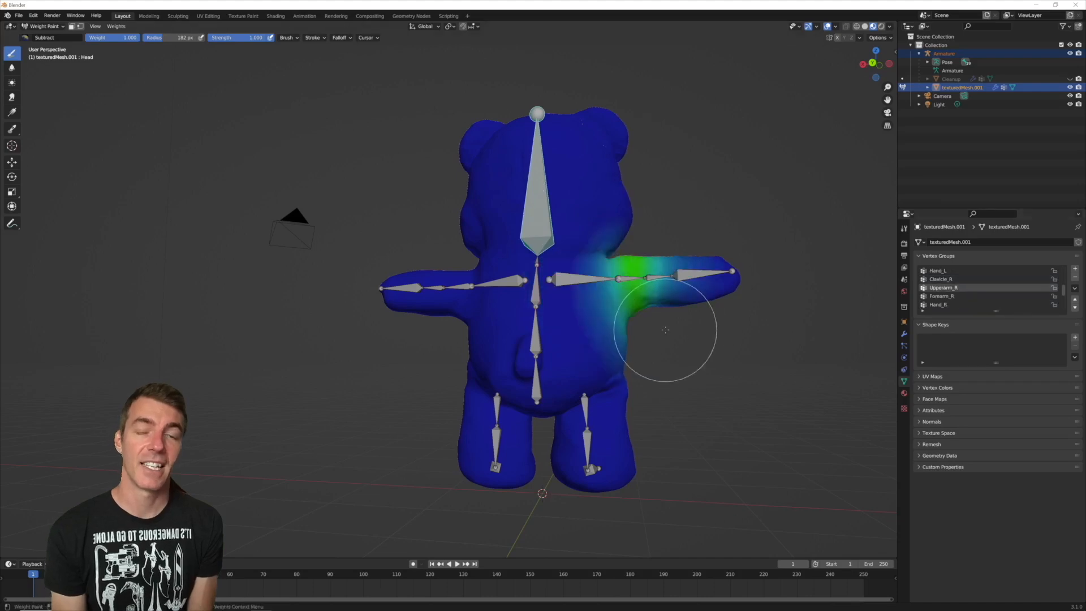
{"action": "mouse_move", "coordinate": [667, 303]}
{"action": "middle_mouse_down"}
{"action": "mouse_move", "coordinate": [594, 182]}
{"action": "mouse_move", "coordinate": [509, 199]}
{"action": "mouse_move", "coordinate": [261, 203]}
{"action": "mouse_move", "coordinate": [331, 237]}
{"action": "mouse_move", "coordinate": [276, 182]}
{"action": "mouse_move", "coordinate": [189, 168]}
{"action": "middle_mouse_up"}
{"action": "scroll", "coordinate": [276, 182], "scroll_direction": "up", "scroll_amount": 3}
{"action": "scroll", "coordinate": [924, 298], "scroll_direction": "down", "scroll_amount": 2}
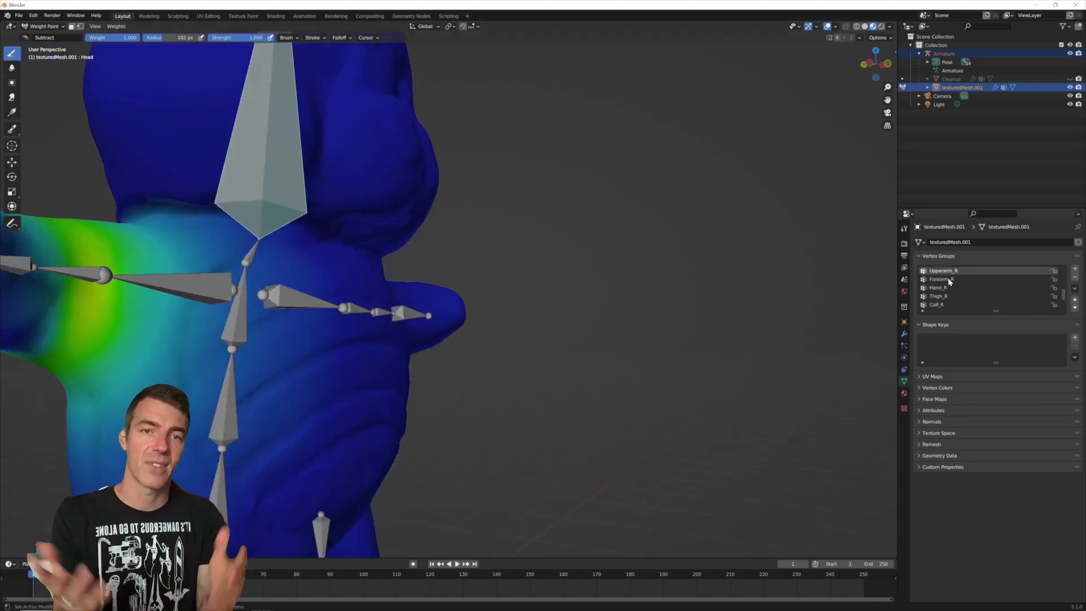
Step: Go through the Forearm_R, Hand_R and Upperarm_R vertex groups to compare how their weights cover the right arm
{"action": "left_click", "coordinate": [948, 281]}
{"action": "scroll", "coordinate": [334, 338], "scroll_direction": "down", "scroll_amount": 4}
{"action": "middle_click_drag", "start_coordinate": [333, 338], "coordinate": [312, 339]}
{"action": "left_click", "coordinate": [948, 288]}
{"action": "mouse_move", "coordinate": [396, 317]}
{"action": "middle_mouse_down"}
{"action": "mouse_move", "coordinate": [322, 320]}
{"action": "mouse_move", "coordinate": [368, 300]}
{"action": "middle_mouse_up"}
{"action": "scroll", "coordinate": [368, 300], "scroll_direction": "up", "scroll_amount": 4}
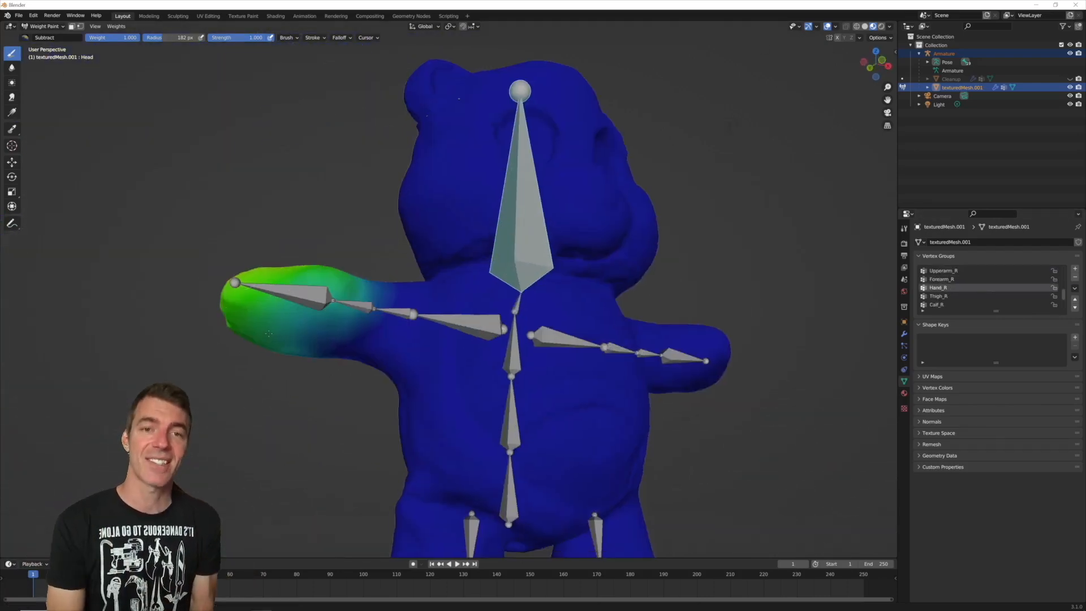
{"action": "left_click_drag", "start_coordinate": [317, 289], "coordinate": [280, 351]}
{"action": "left_click", "coordinate": [944, 271]}
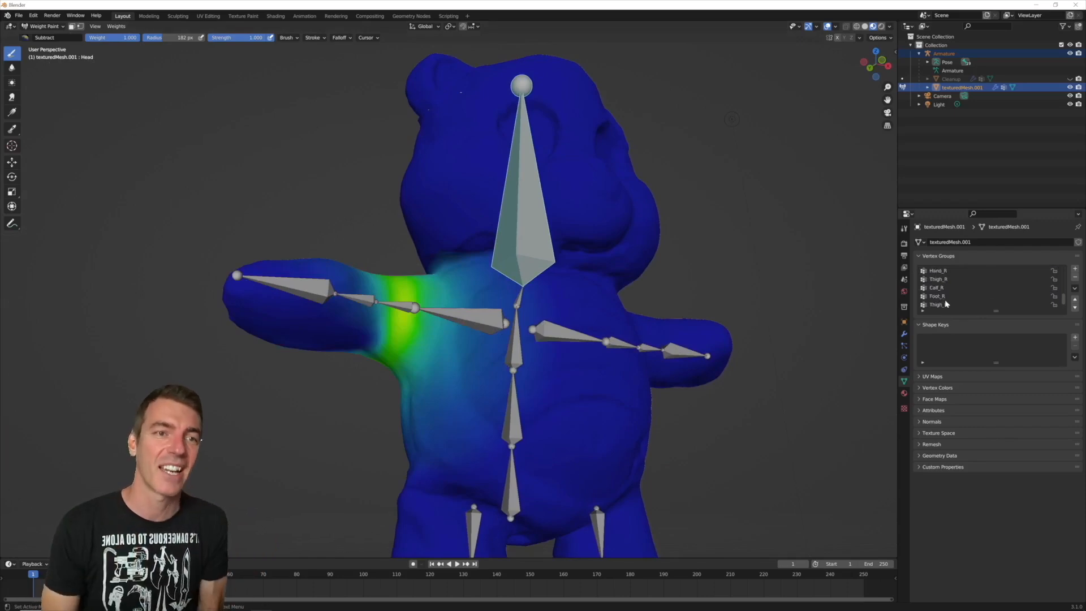
{"action": "left_click", "coordinate": [946, 305]}
{"action": "left_click", "coordinate": [946, 279]}
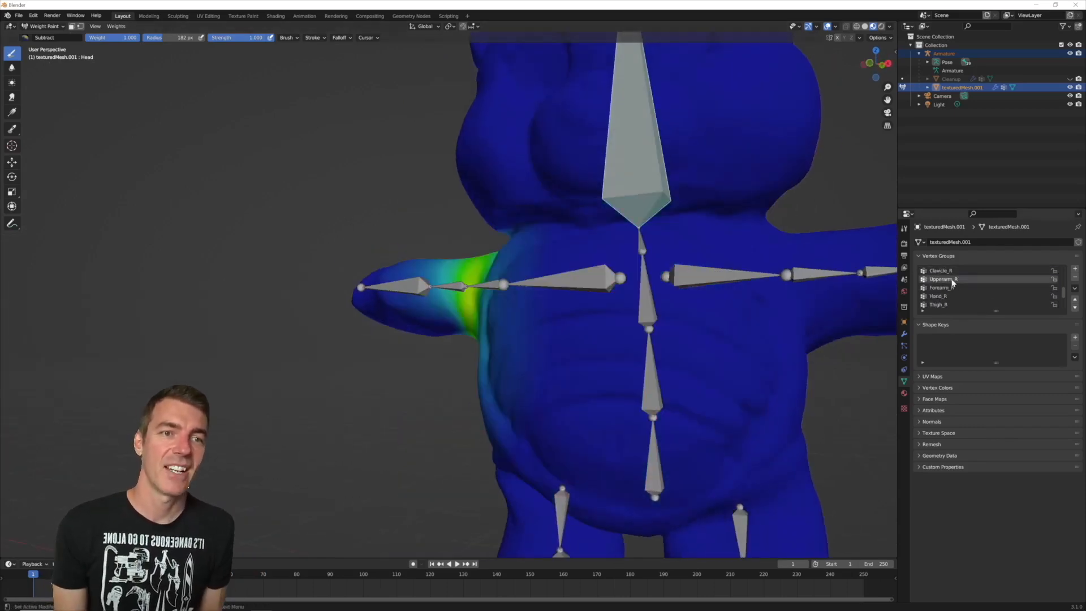
Step: Make UpperArm_L the active vertex group and examine its weights around the left shoulder
{"action": "scroll", "coordinate": [954, 283], "scroll_direction": "up", "scroll_amount": 4}
{"action": "left_click", "coordinate": [951, 296]}
{"action": "middle_click_drag", "start_coordinate": [572, 272], "coordinate": [641, 306]}
{"action": "scroll", "coordinate": [505, 269], "scroll_direction": "down", "scroll_amount": 7}
{"action": "scroll", "coordinate": [641, 305], "scroll_direction": "down", "scroll_amount": 1}
Step: Select the left upper arm bone and rotate it down about 60° to test how the shoulder deforms
{"action": "key", "text": "KP_1"}
{"action": "scroll", "coordinate": [605, 352], "scroll_direction": "up", "scroll_amount": 5}
{"action": "middle_click_drag", "start_coordinate": [606, 353], "coordinate": [442, 250], "text": "shift"}
{"action": "left_click", "coordinate": [519, 264], "text": "ctrl"}
{"action": "key", "text": "r"}
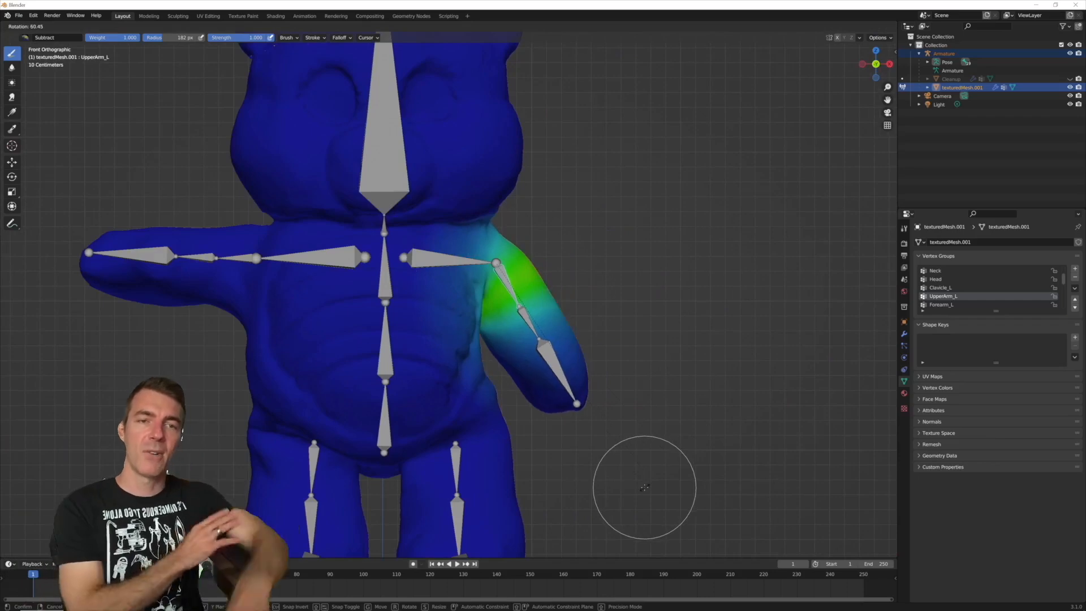
{"action": "left_click", "coordinate": [645, 488]}
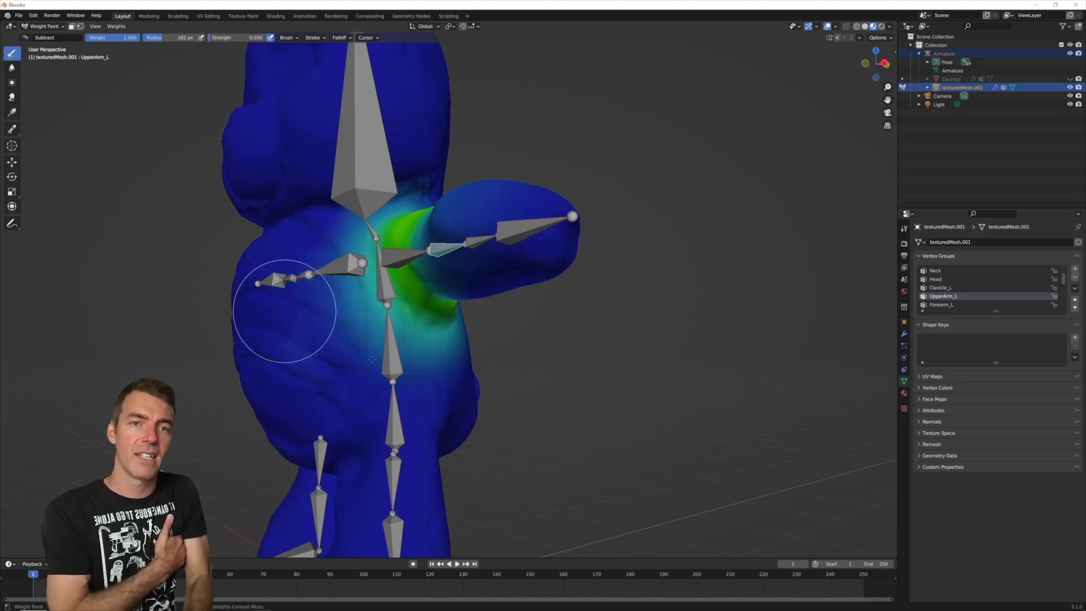
Step: Rotate the left upper arm bone in front view again to recheck the armpit deformation
{"action": "key", "text": "KP_1"}
{"action": "key", "text": "r"}
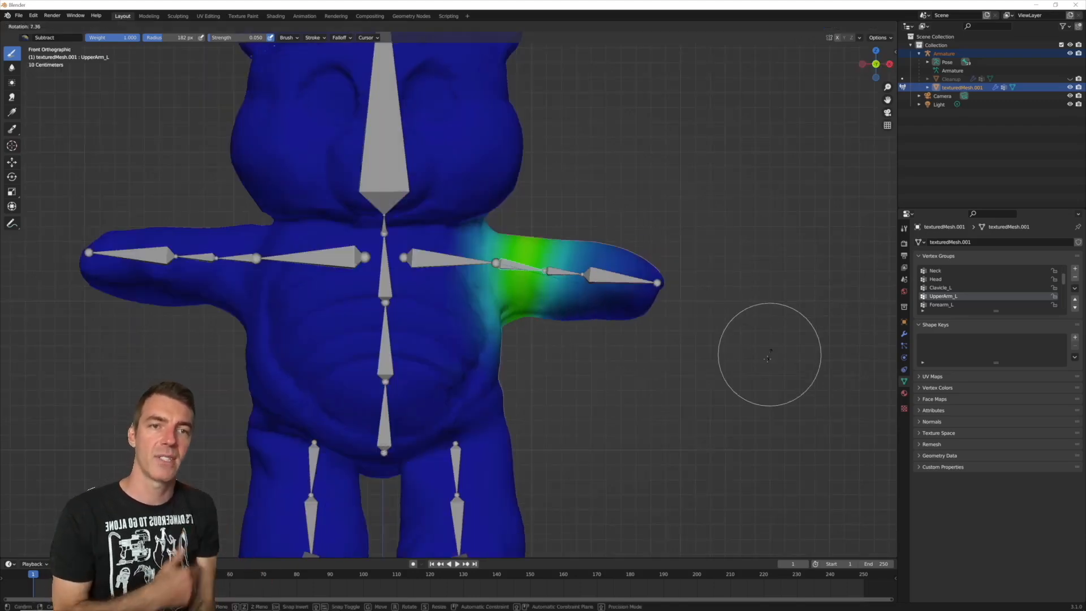
{"action": "left_click", "coordinate": [705, 472]}
Step: Subtract UpperArm_L weights from the chest, side and back below the left armpit with the brush at strength 0.05
{"action": "middle_click_drag", "start_coordinate": [705, 472], "coordinate": [638, 400]}
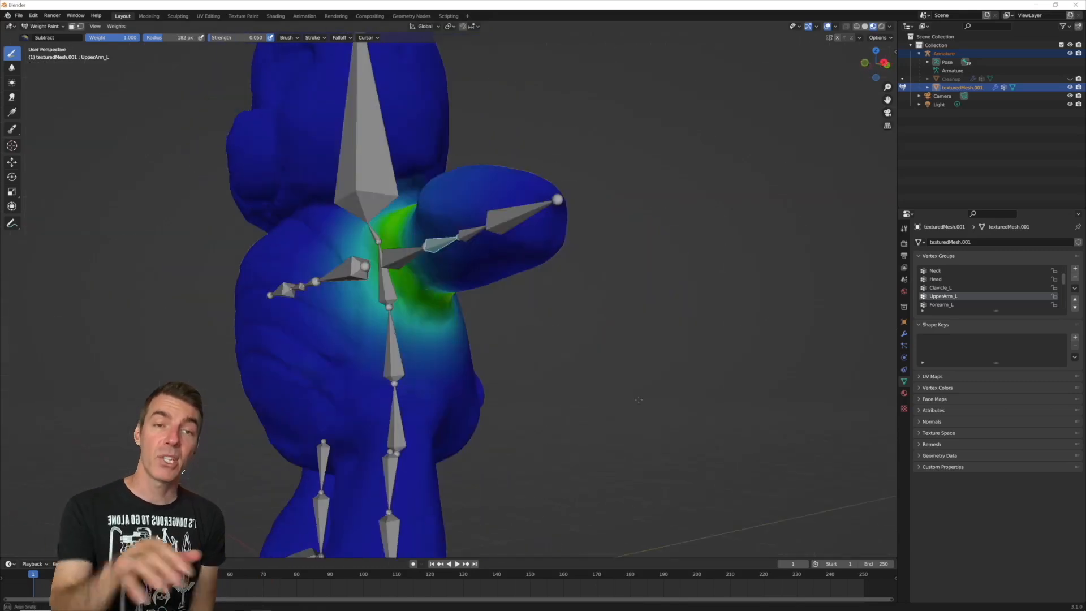
{"action": "mouse_move", "coordinate": [358, 318]}
{"action": "left_mouse_down"}
{"action": "mouse_move", "coordinate": [400, 347]}
{"action": "mouse_move", "coordinate": [473, 324]}
{"action": "left_mouse_up"}
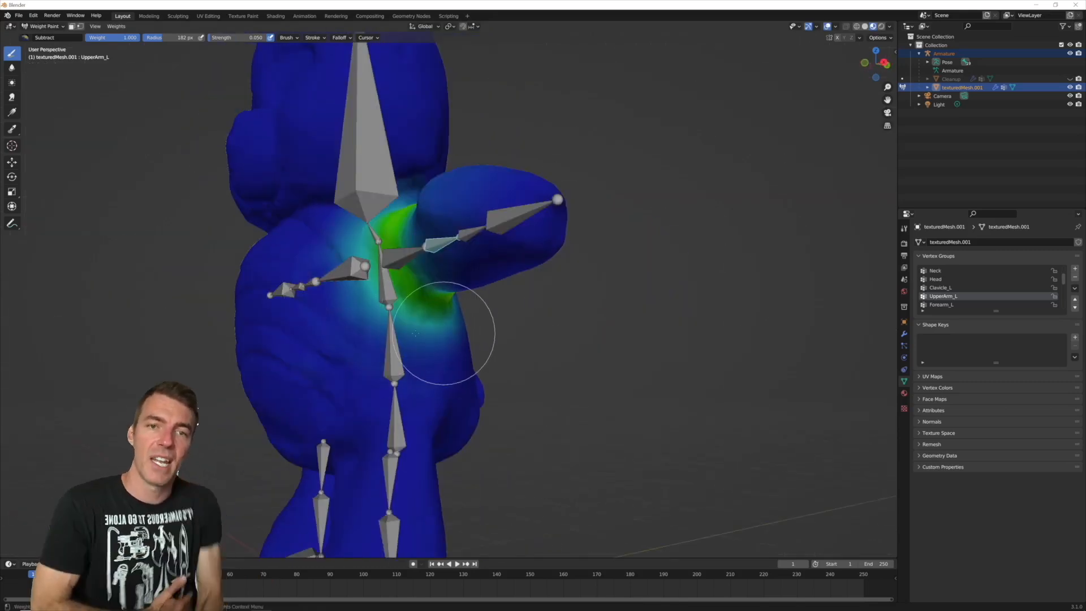
{"action": "mouse_move", "coordinate": [372, 314]}
{"action": "left_mouse_down"}
{"action": "mouse_move", "coordinate": [315, 226]}
{"action": "mouse_move", "coordinate": [287, 206]}
{"action": "left_mouse_up"}
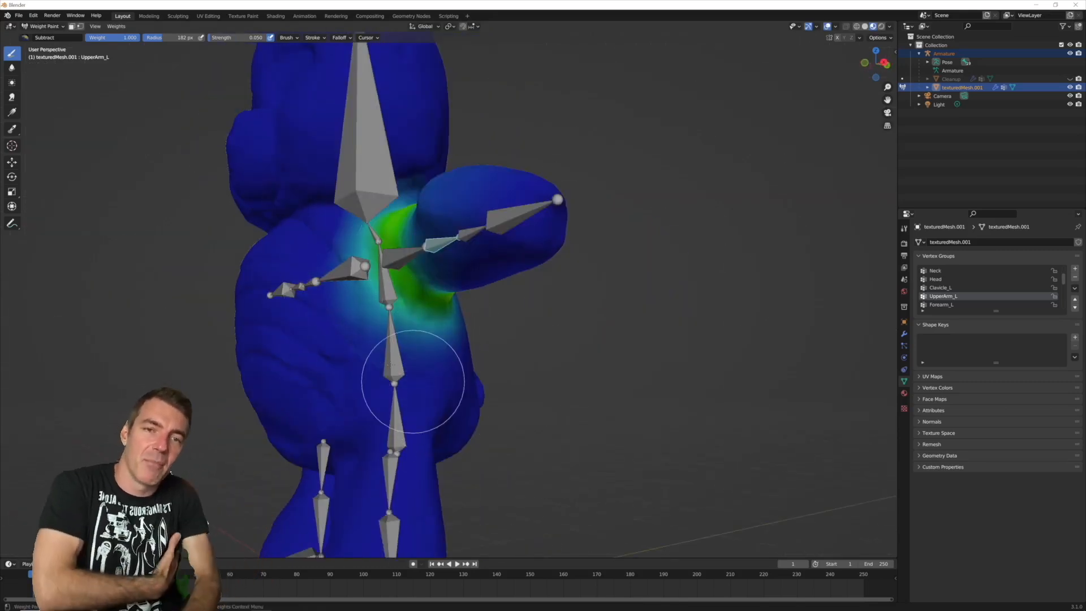
{"action": "middle_click_drag", "start_coordinate": [509, 407], "coordinate": [465, 298]}
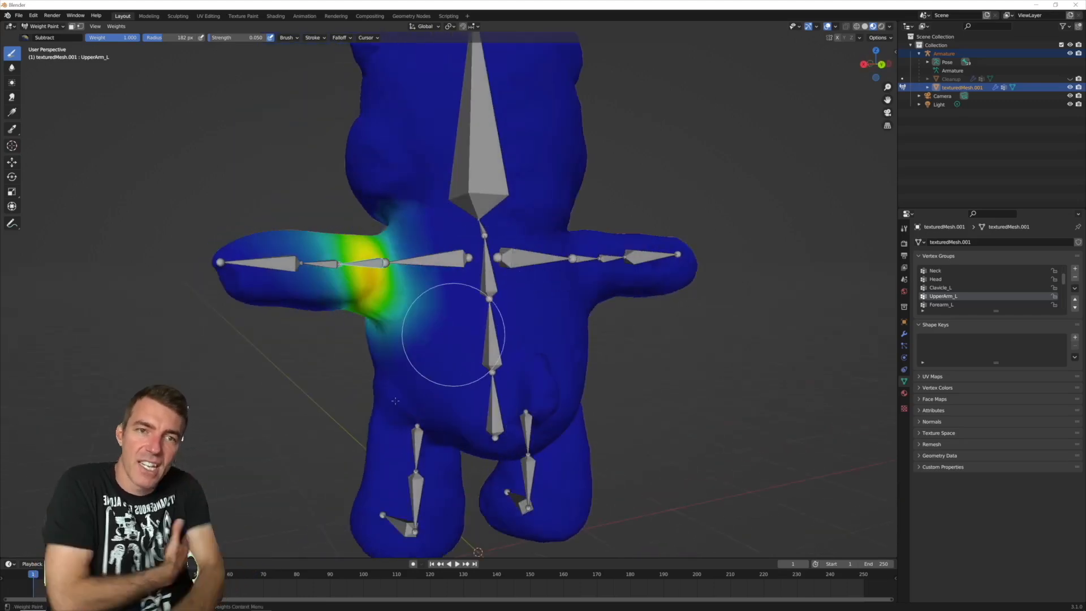
Step: Test the reduced left shoulder weights by rotating the upper arm bone down about 50°, and cancel the rotation
{"action": "key", "text": "KP_1"}
{"action": "key", "text": "r"}
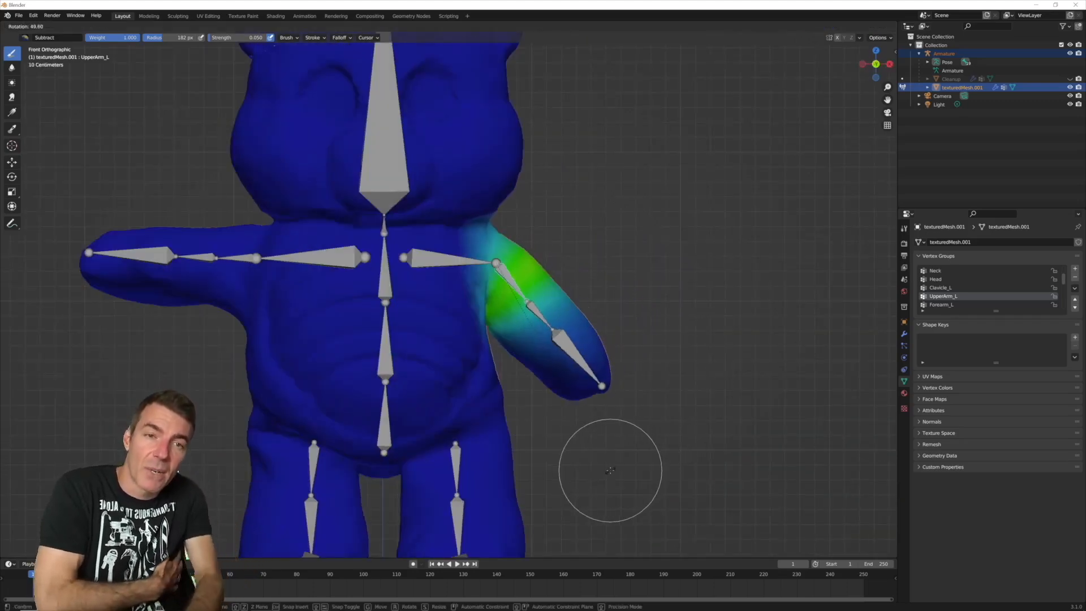
{"action": "key", "text": "Escape"}
{"action": "middle_click_drag", "start_coordinate": [654, 432], "coordinate": [486, 381]}
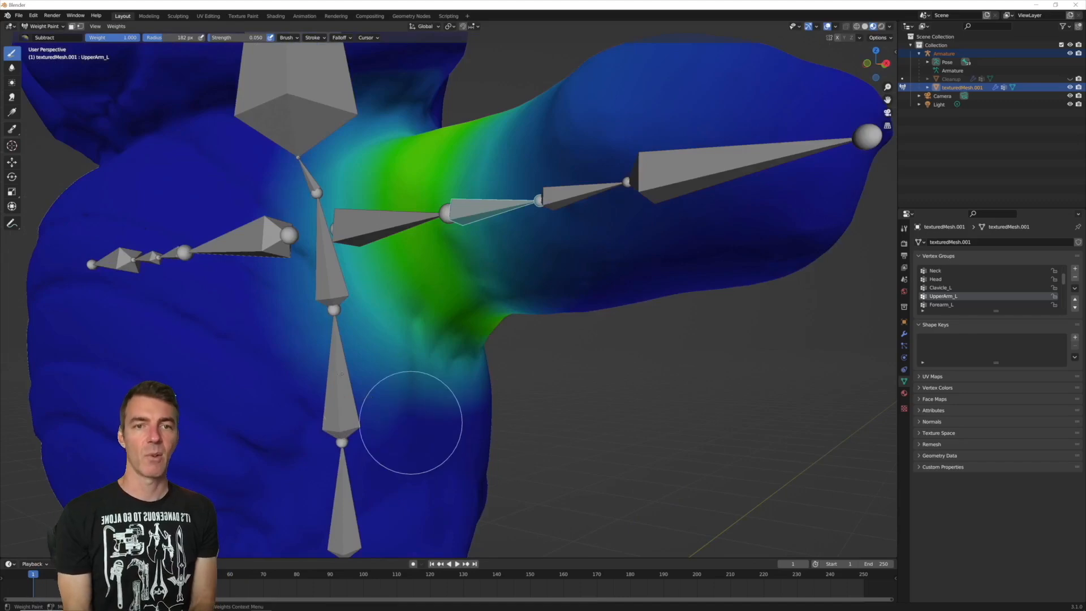
Step: Make Upperarm_R the active vertex group and subtract its weights from the torso below the right armpit at strength 0.05
{"action": "scroll", "coordinate": [274, 107], "scroll_direction": "down", "scroll_amount": 5}
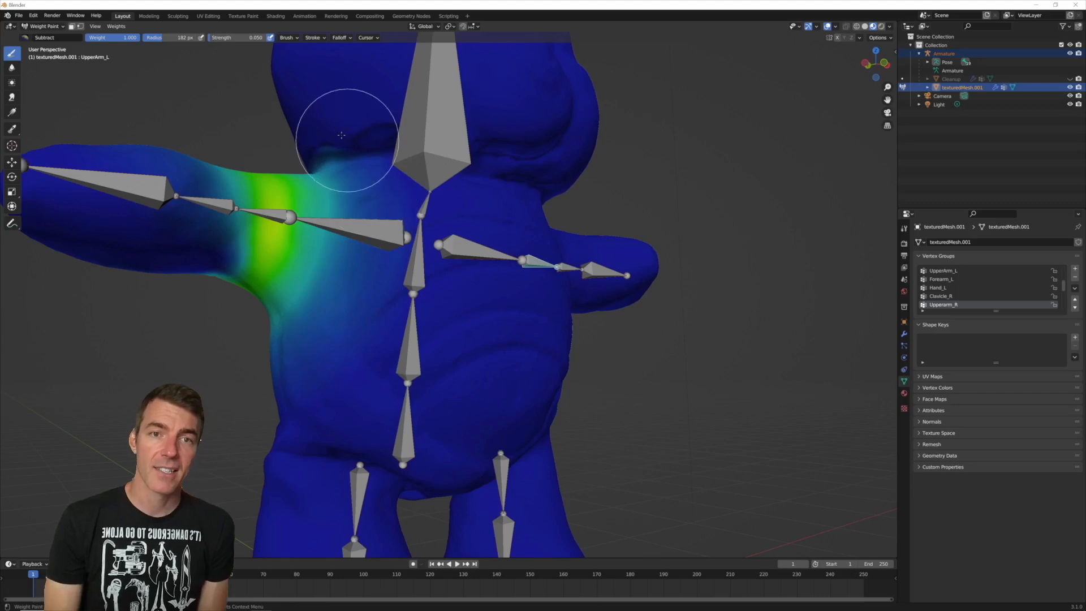
{"action": "middle_click_drag", "start_coordinate": [341, 134], "coordinate": [546, 333]}
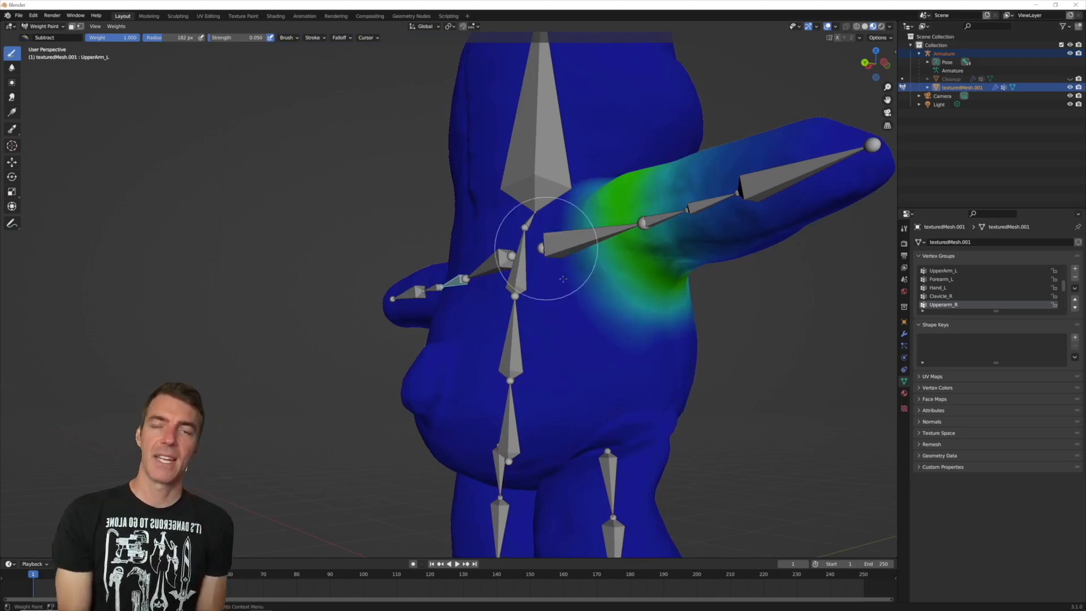
{"action": "mouse_move", "coordinate": [650, 364]}
{"action": "middle_mouse_down"}
{"action": "mouse_move", "coordinate": [470, 382]}
{"action": "mouse_move", "coordinate": [408, 164]}
{"action": "middle_mouse_up"}
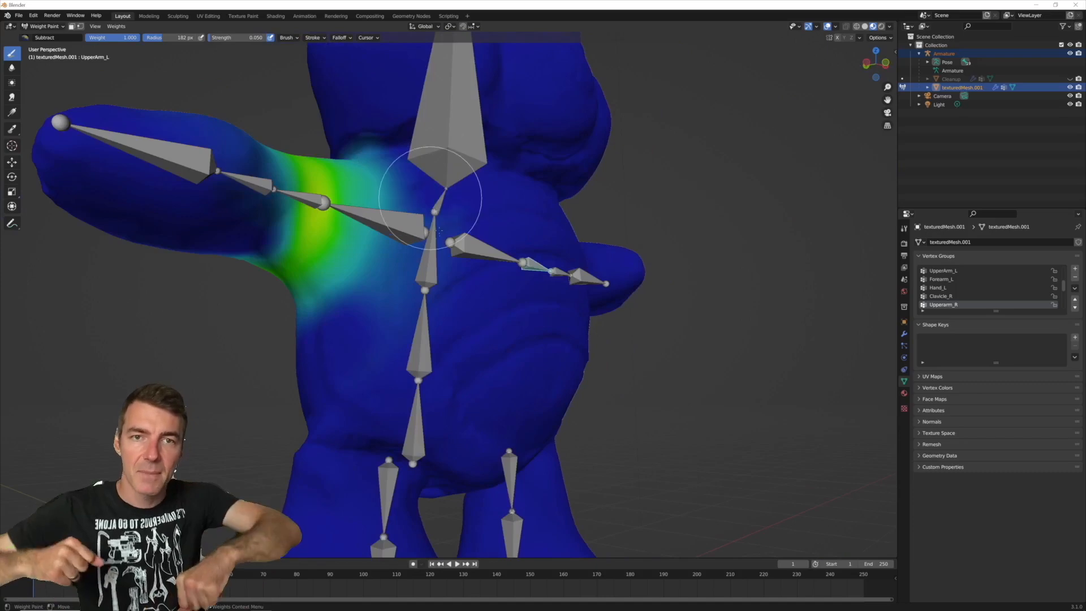